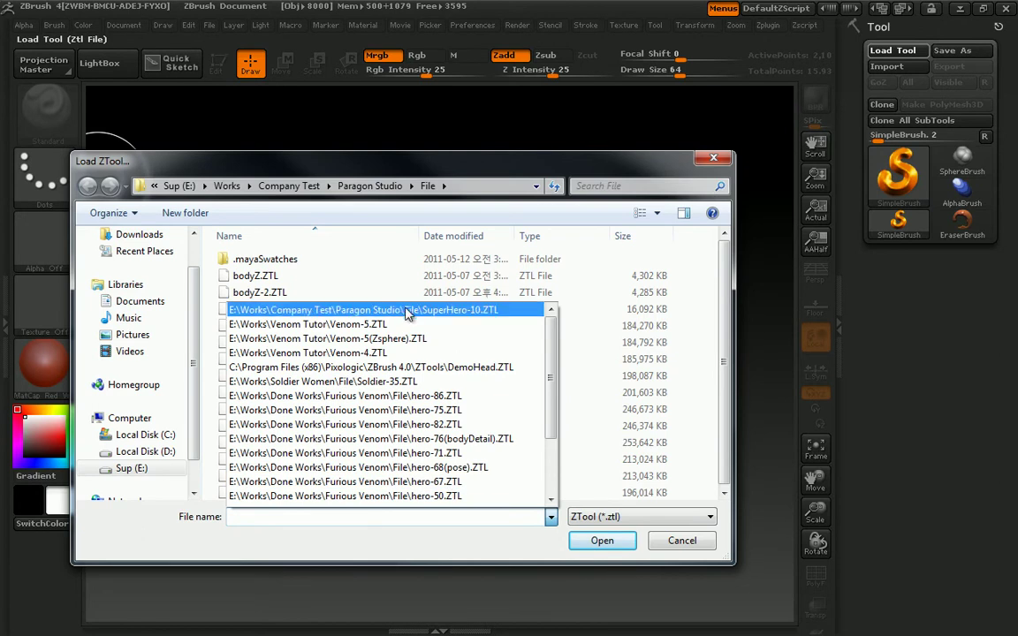
# - Load the SuperHero-10.ZTL tool, place it on the canvas in Edit mode and frame the figure
pyautogui.click(375, 309)
pyautogui.click(601, 541)
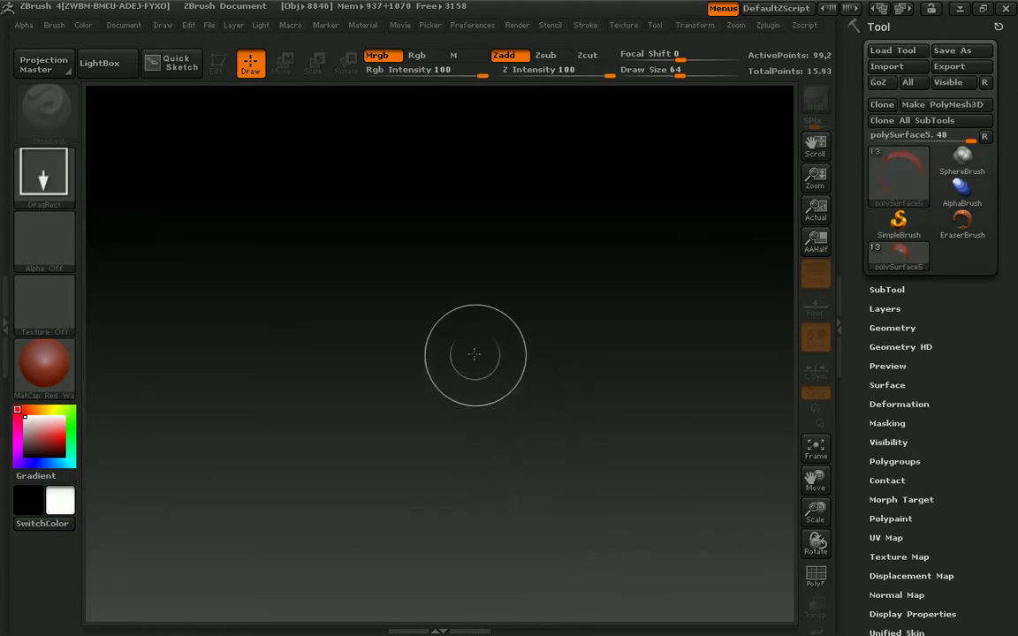
pyautogui.moveTo(448, 355); pyautogui.dragTo(457, 426)
pyautogui.press('t')
pyautogui.press('f')
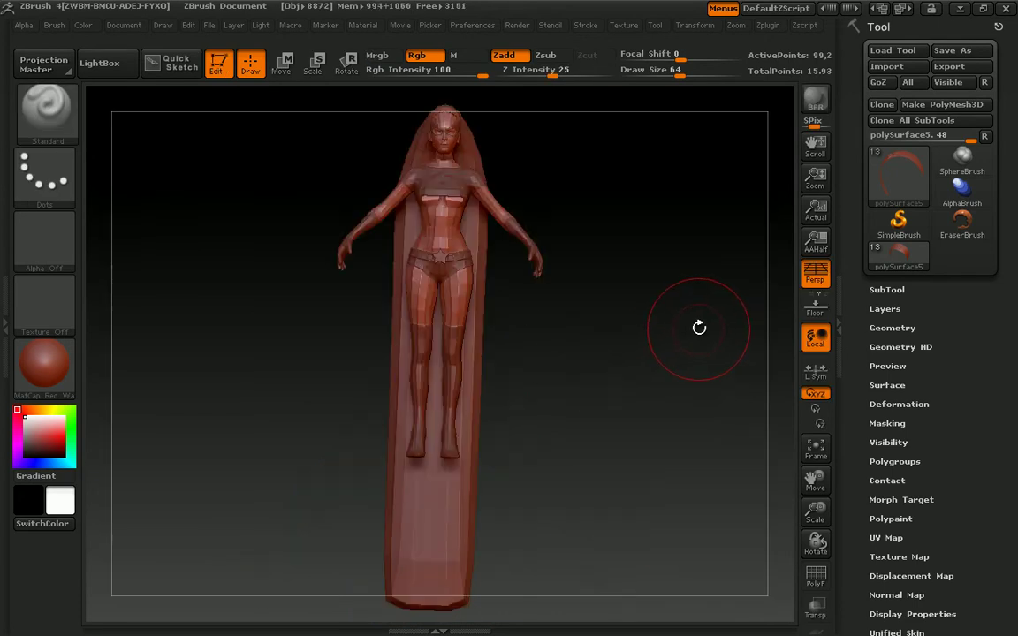
# - Apply the MatCap Gray material to the superhero model
pyautogui.click(44, 364)
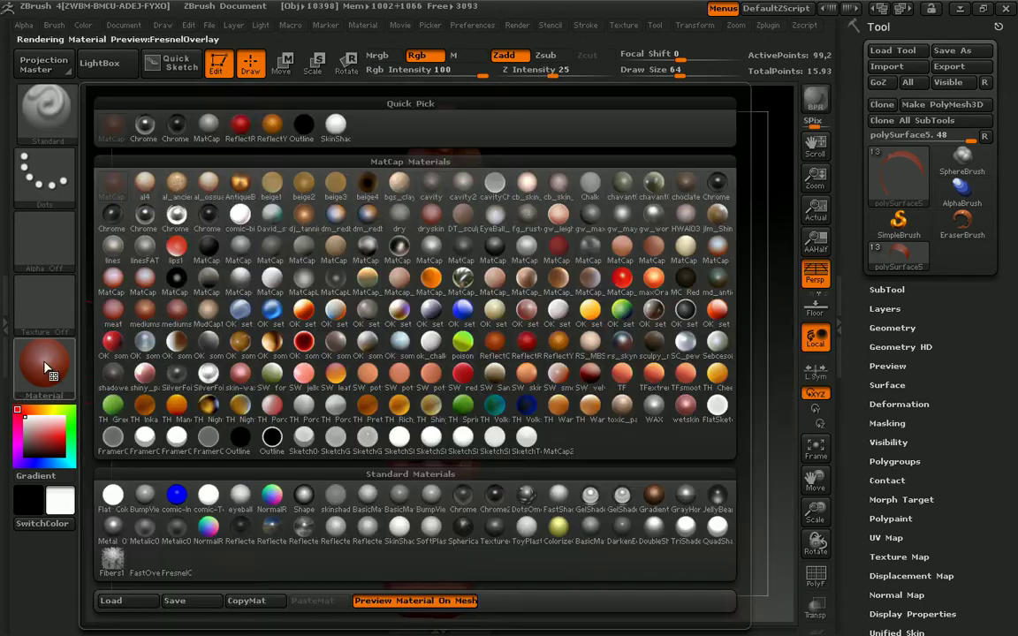
pyautogui.click(196, 161)
pyautogui.moveTo(638, 186); pyautogui.dragTo(751, 318)
# - Switch all subtools of the superhero model to their highest subdivision level
pyautogui.click(959, 290)
pyautogui.scroll(-5, 965, 306)
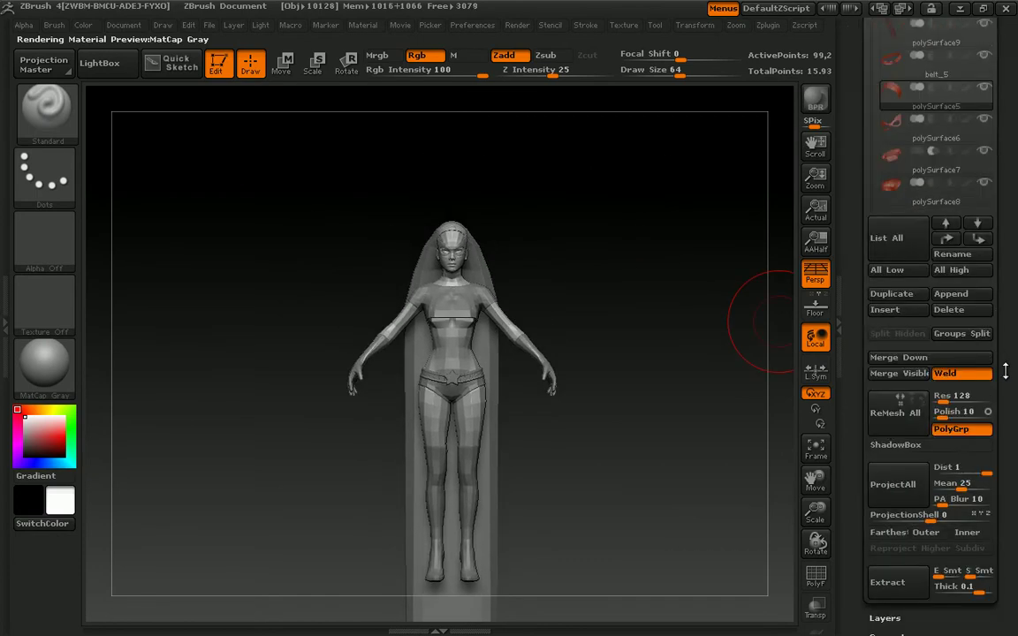
pyautogui.click(972, 348)
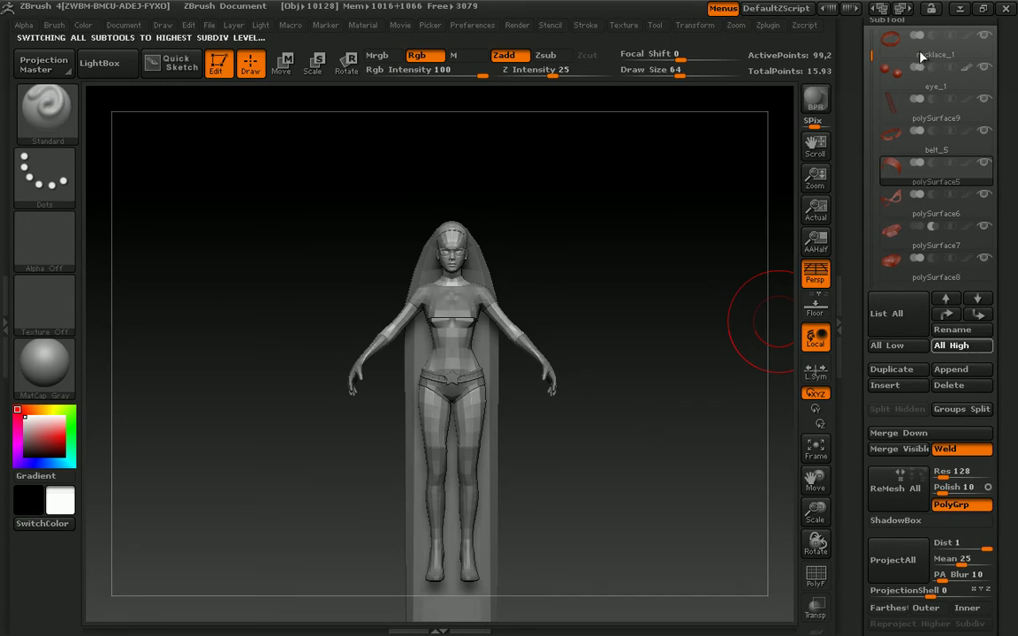
# - Set the brush draw size to 44 while viewing the detailed superhero figure up close
pyautogui.moveTo(647, 342)
pyautogui.mouseDown()
pyautogui.moveTo(584, 379)
pyautogui.moveTo(696, 393)
pyautogui.moveTo(656, 307)
pyautogui.moveTo(684, 295)
pyautogui.moveTo(667, 295)
pyautogui.mouseUp()
pyautogui.press('s')
pyautogui.moveTo(667, 295); pyautogui.dragTo(655, 295)
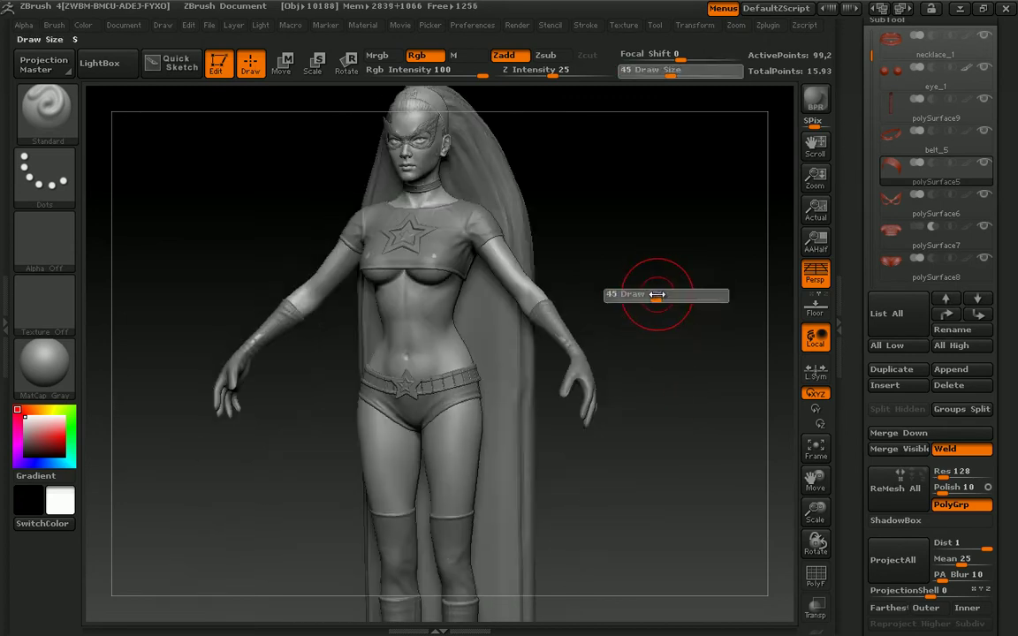
pyautogui.moveTo(696, 329); pyautogui.dragTo(771, 334)
# - Examine the superhero sculpt from the front and at an angle, and review its subtool list and tool sections
pyautogui.moveTo(1014, 339); pyautogui.dragTo(1009, 418)
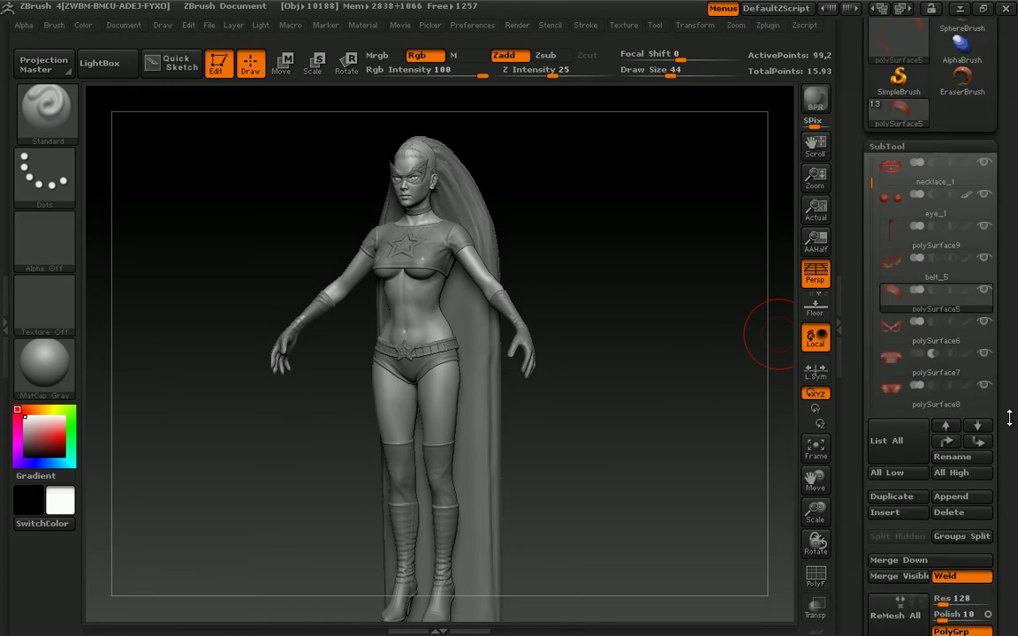
pyautogui.keyDown('shift'); pyautogui.moveTo(684, 390); pyautogui.dragTo(655, 370); pyautogui.keyUp('shift')
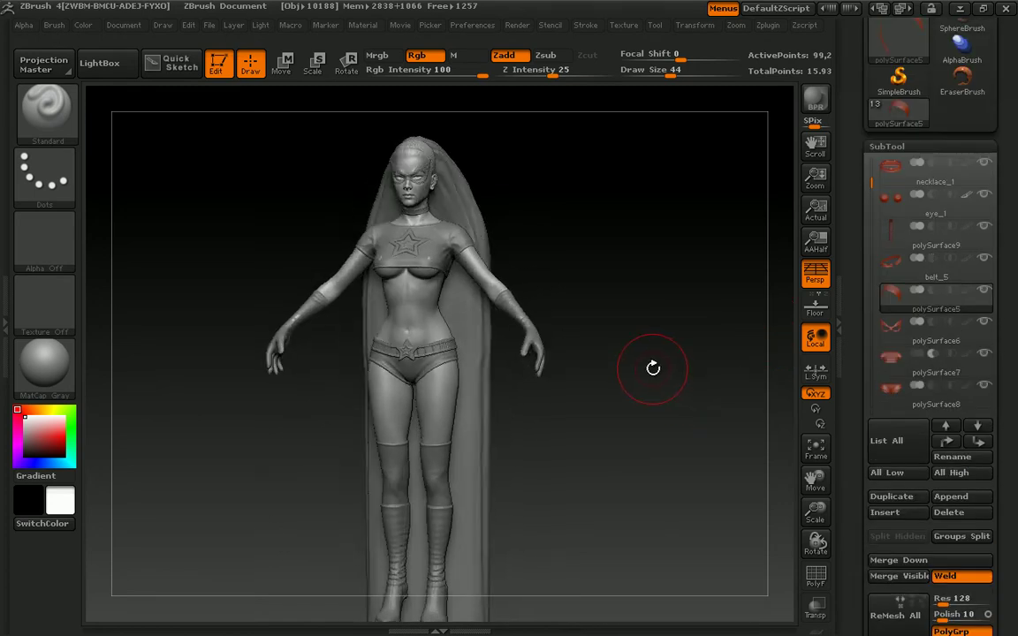
pyautogui.moveTo(648, 374)
pyautogui.mouseDown()
pyautogui.moveTo(670, 367)
pyautogui.moveTo(652, 370)
pyautogui.mouseUp()
pyautogui.moveTo(1009, 432); pyautogui.dragTo(1009, 321)
pyautogui.moveTo(664, 357); pyautogui.dragTo(698, 357)
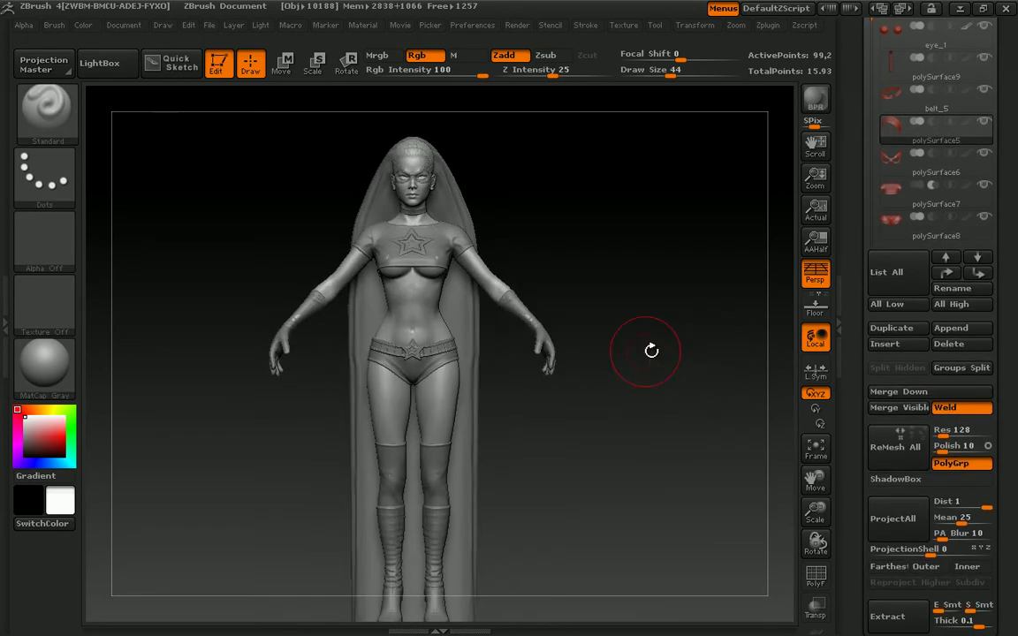
pyautogui.scroll(-5, 1016, 334)
pyautogui.scroll(-1, 1017, 335)
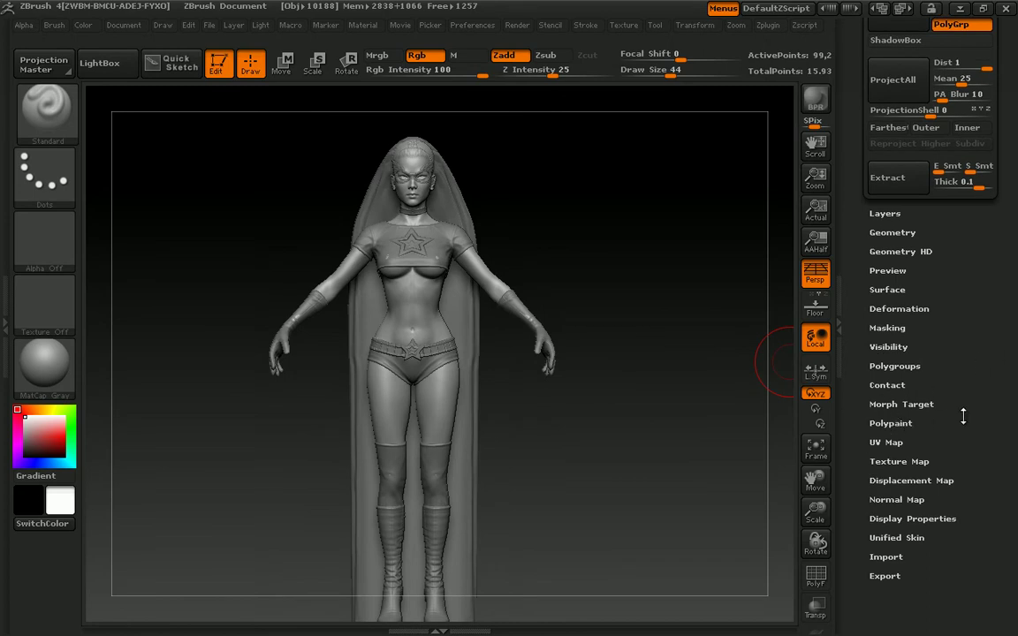
pyautogui.moveTo(586, 398); pyautogui.dragTo(689, 392)
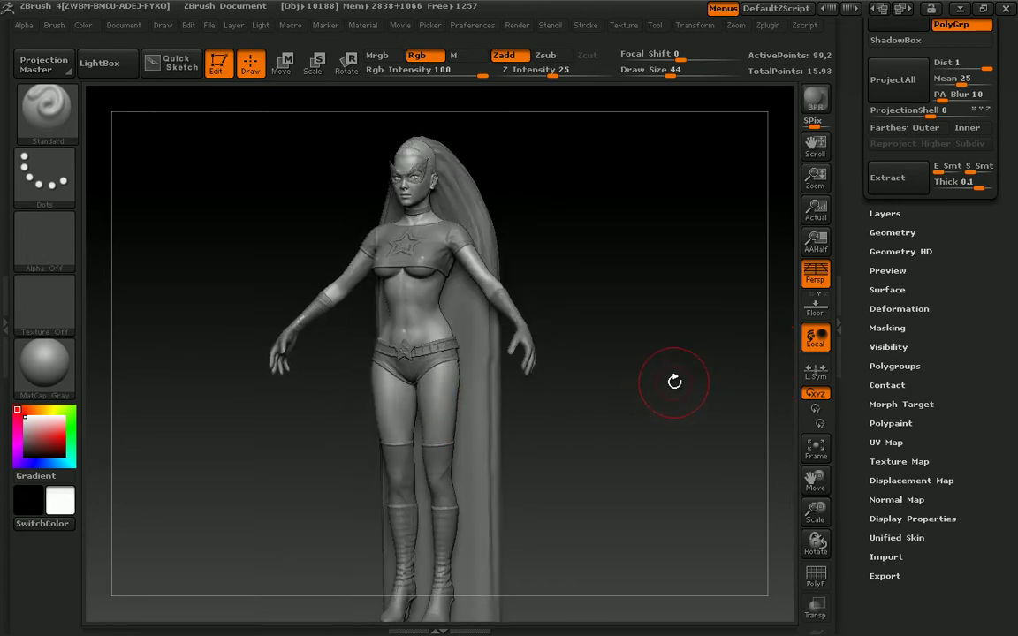
pyautogui.moveTo(986, 428)
pyautogui.mouseDown()
pyautogui.moveTo(995, 409)
pyautogui.moveTo(994, 442)
pyautogui.mouseUp()
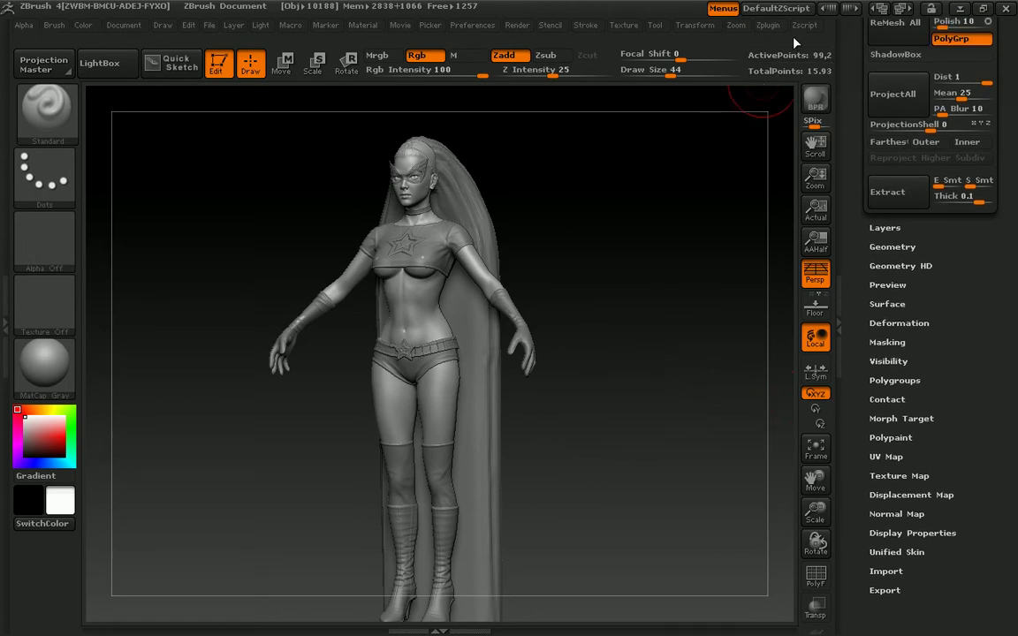
# - Look over the UV Master plugin's unwrap, painting and utility options
pyautogui.click(768, 25)
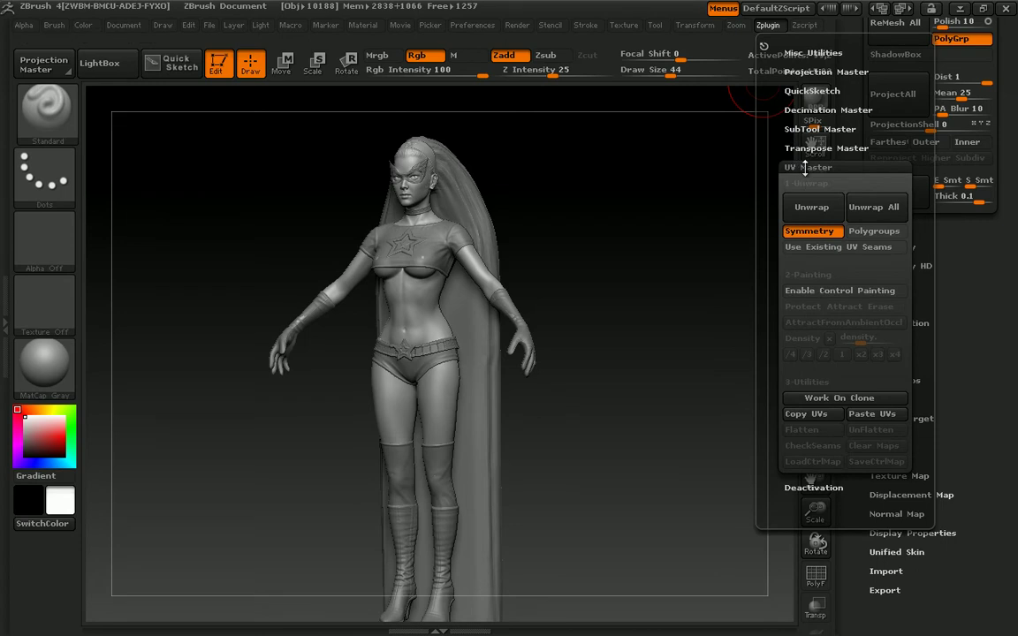
pyautogui.click(805, 167)
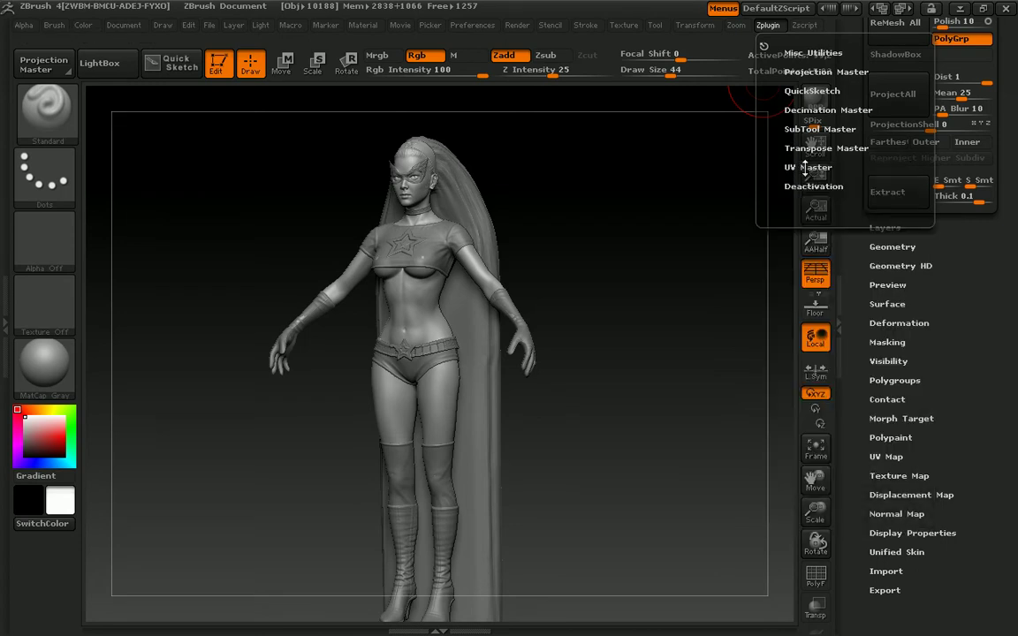
pyautogui.scroll(-2, 962, 338)
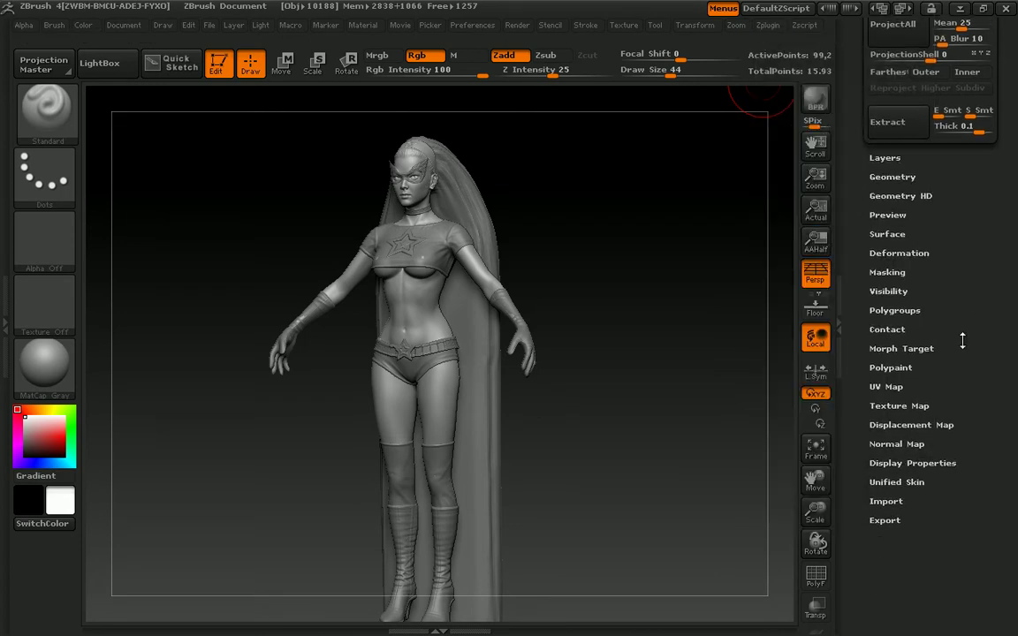
pyautogui.scroll(-1, 954, 366)
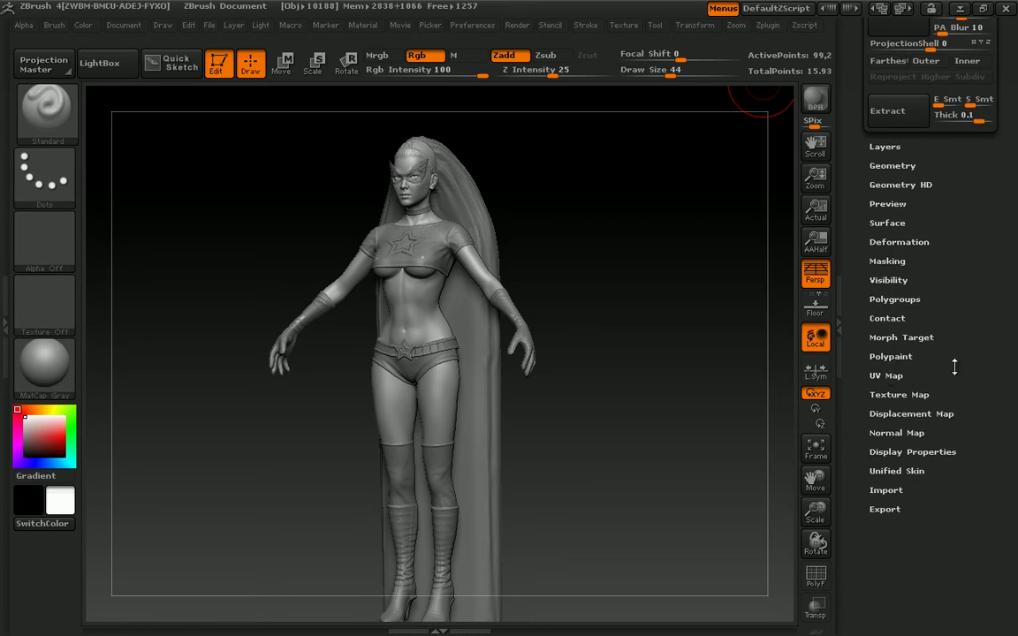
pyautogui.scroll(1, 971, 364)
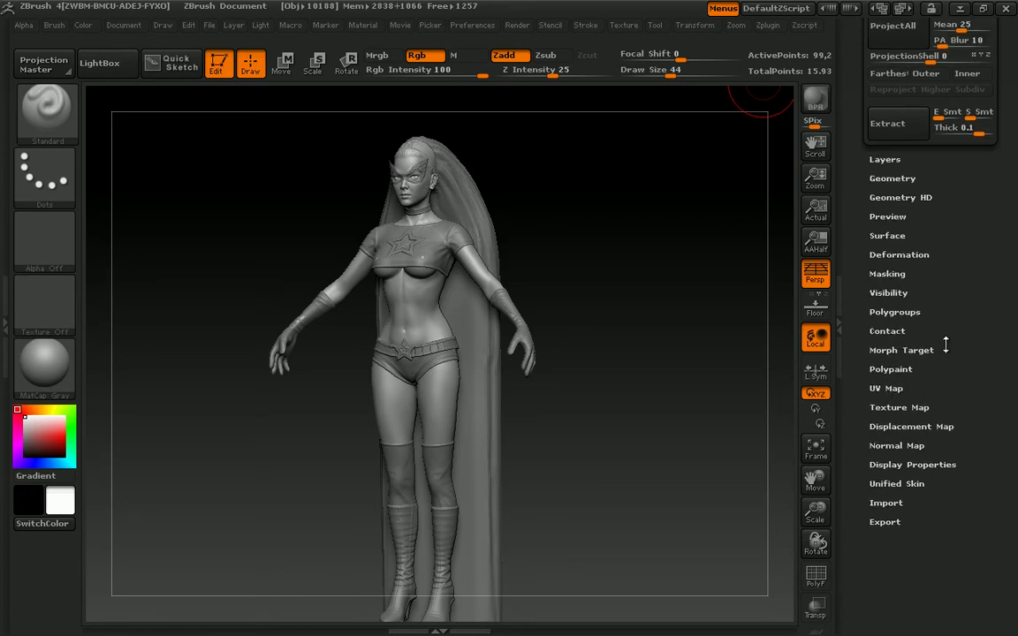
# - Review the UV Map options, including map size and the PUVTiles, GUVTiles and AUVTiles mapping methods
pyautogui.click(893, 387)
pyautogui.scroll(-2, 919, 415)
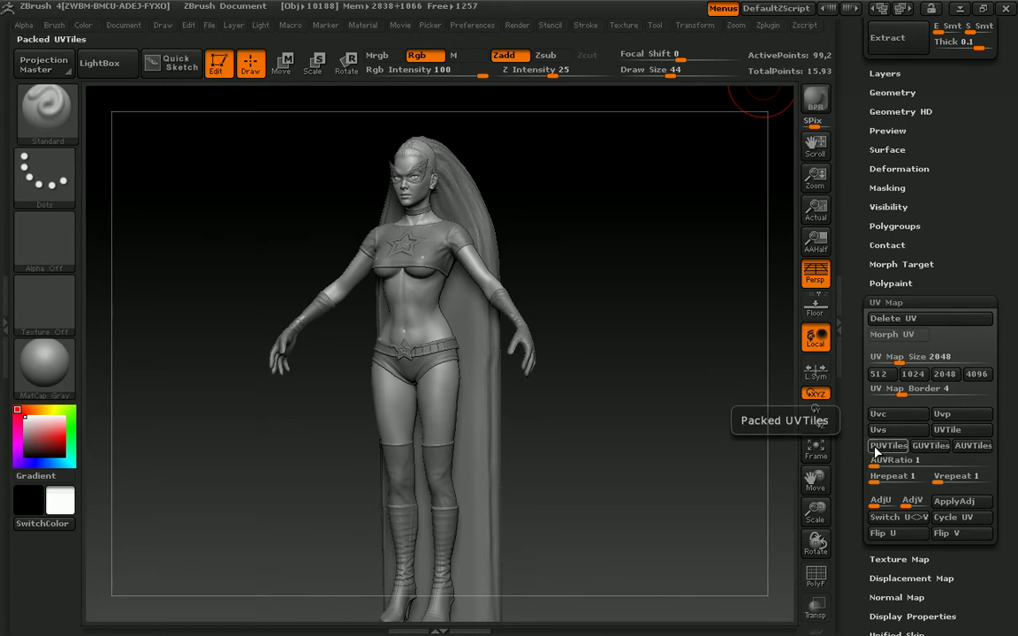
pyautogui.moveTo(665, 421); pyautogui.dragTo(715, 421)
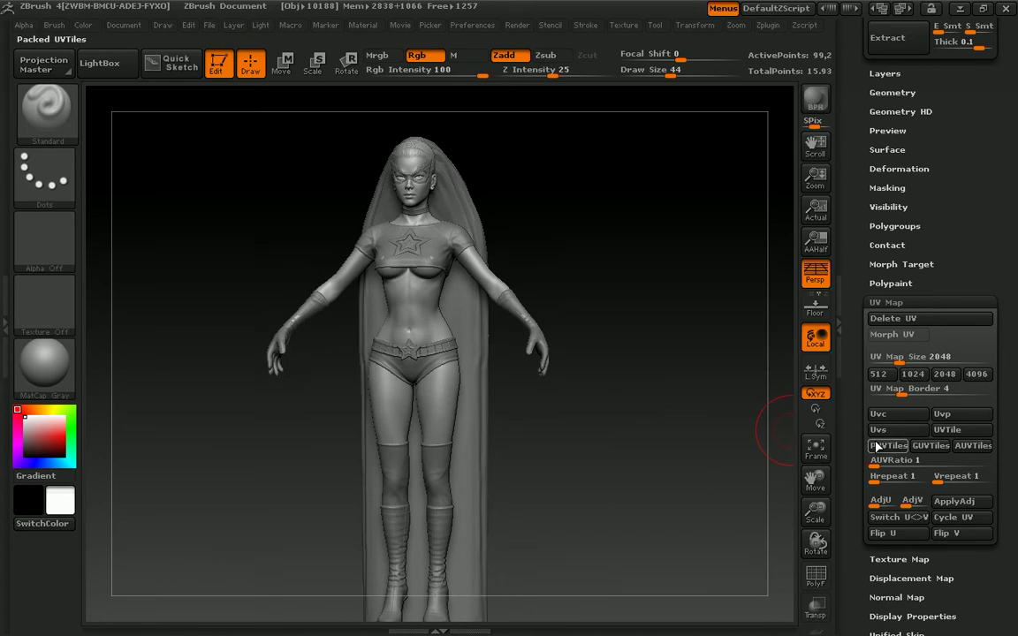
pyautogui.moveTo(1013, 400); pyautogui.dragTo(1006, 467)
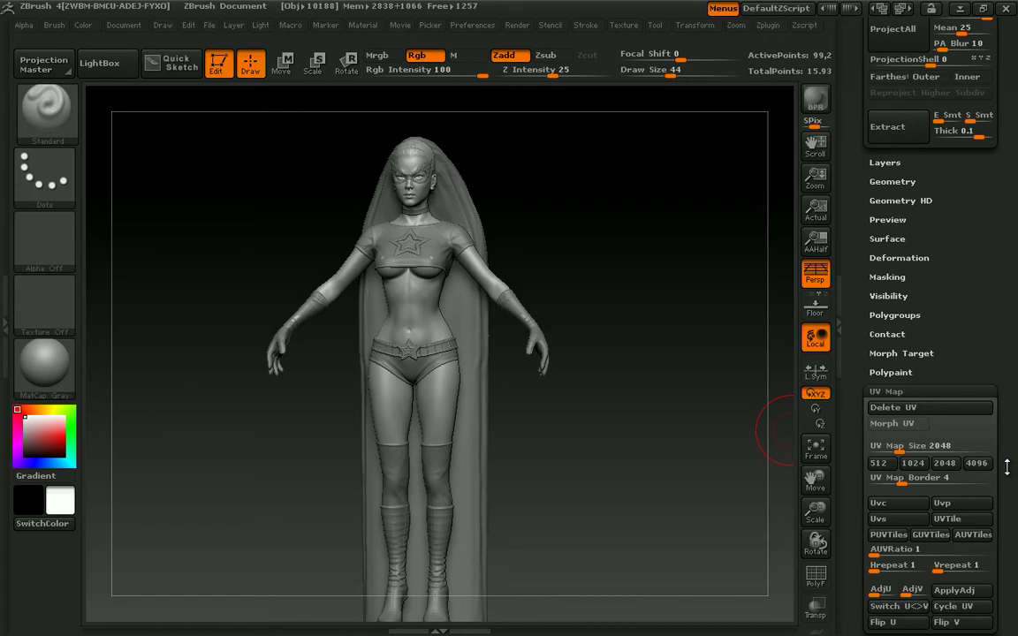
pyautogui.moveTo(1007, 467); pyautogui.dragTo(1003, 433)
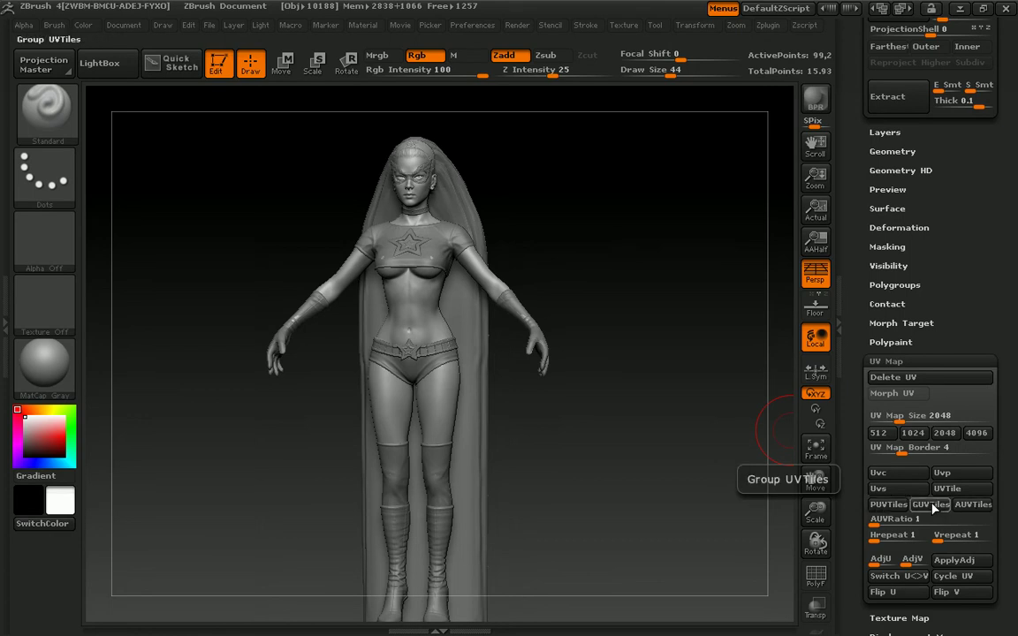
pyautogui.moveTo(999, 508); pyautogui.dragTo(1012, 477)
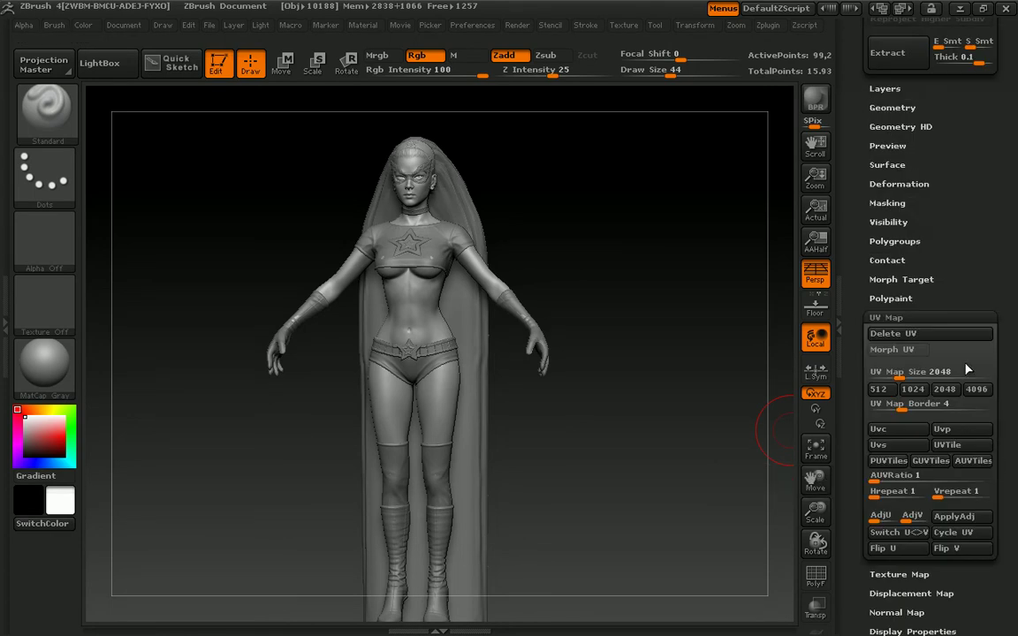
pyautogui.click(931, 316)
pyautogui.moveTo(1009, 315); pyautogui.dragTo(1011, 335)
# - Dock the Zplugin palette above the Tool palette and open its UV Master section
pyautogui.click(768, 25)
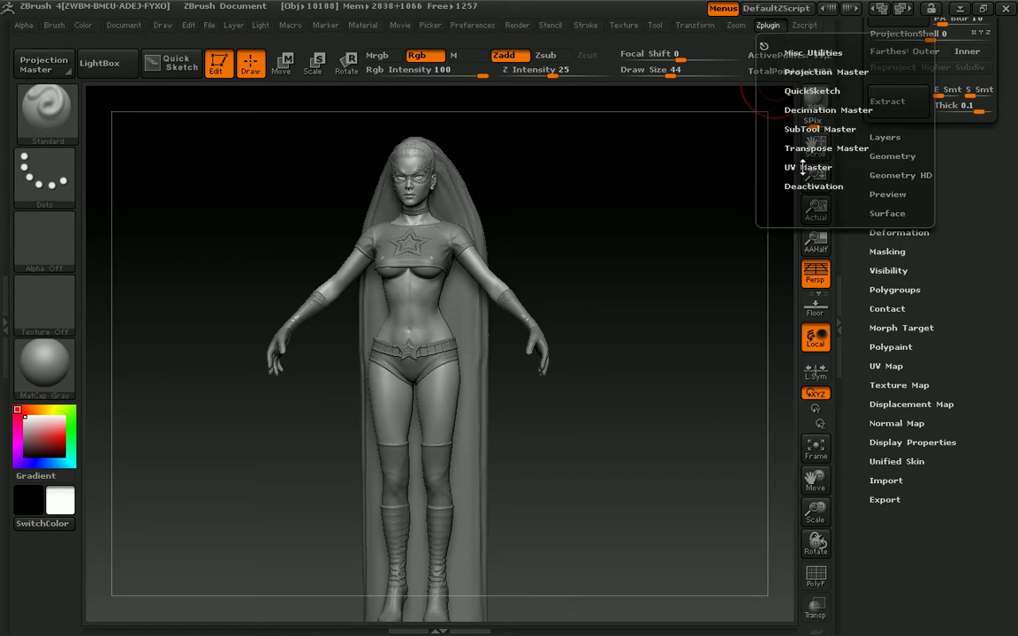
pyautogui.moveTo(1014, 246); pyautogui.dragTo(1014, 316)
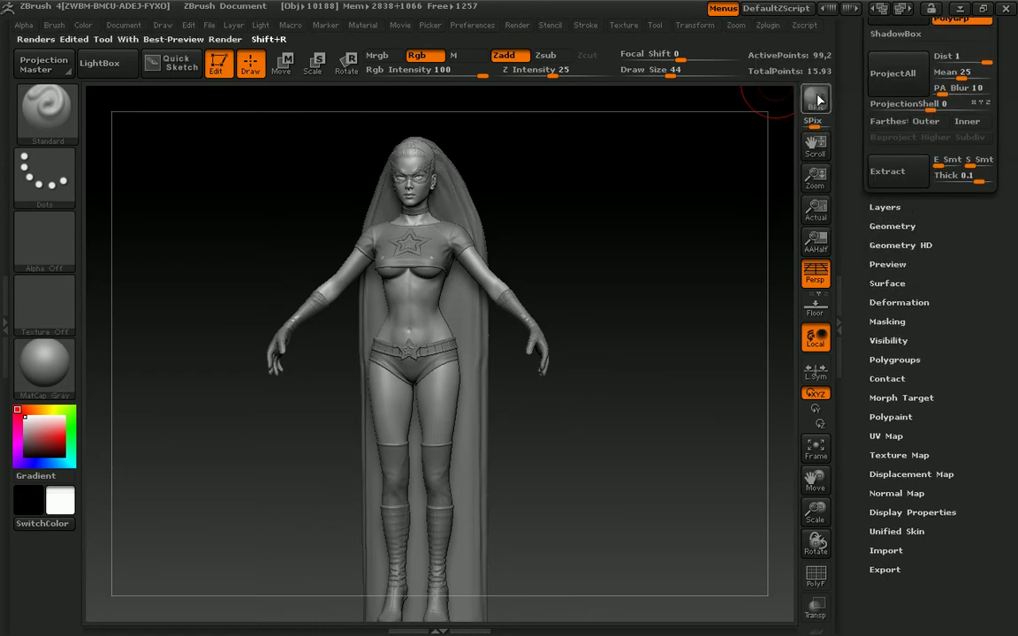
pyautogui.click(768, 28)
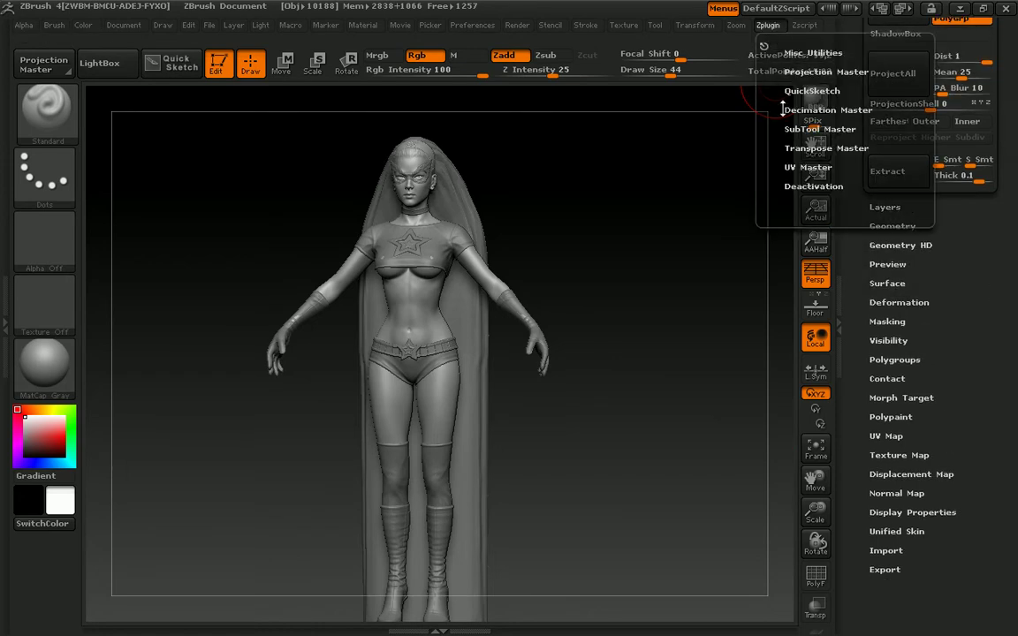
pyautogui.click(797, 170)
pyautogui.moveTo(1014, 140); pyautogui.dragTo(1014, 438)
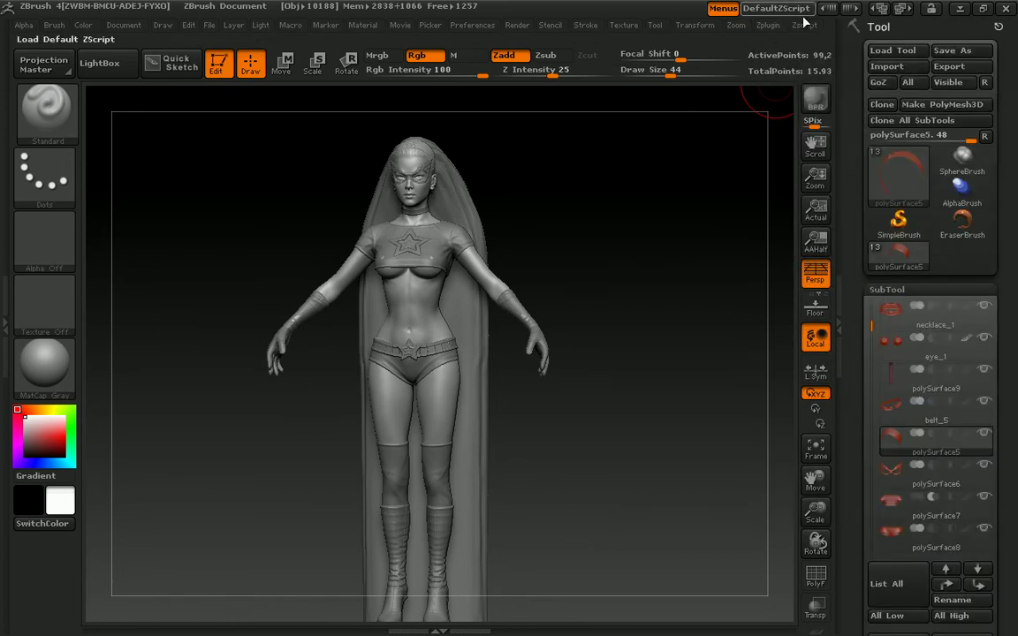
pyautogui.click(768, 24)
pyautogui.moveTo(793, 167); pyautogui.dragTo(937, 49)
pyautogui.moveTo(890, 236); pyautogui.dragTo(927, 429)
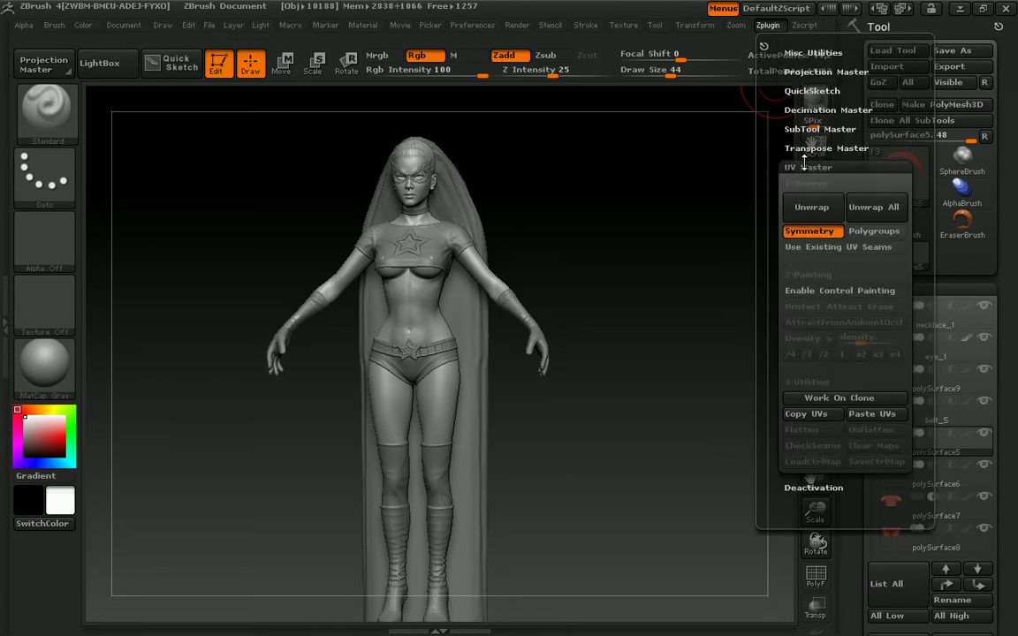
pyautogui.click(843, 168)
pyautogui.moveTo(764, 44); pyautogui.dragTo(884, 27)
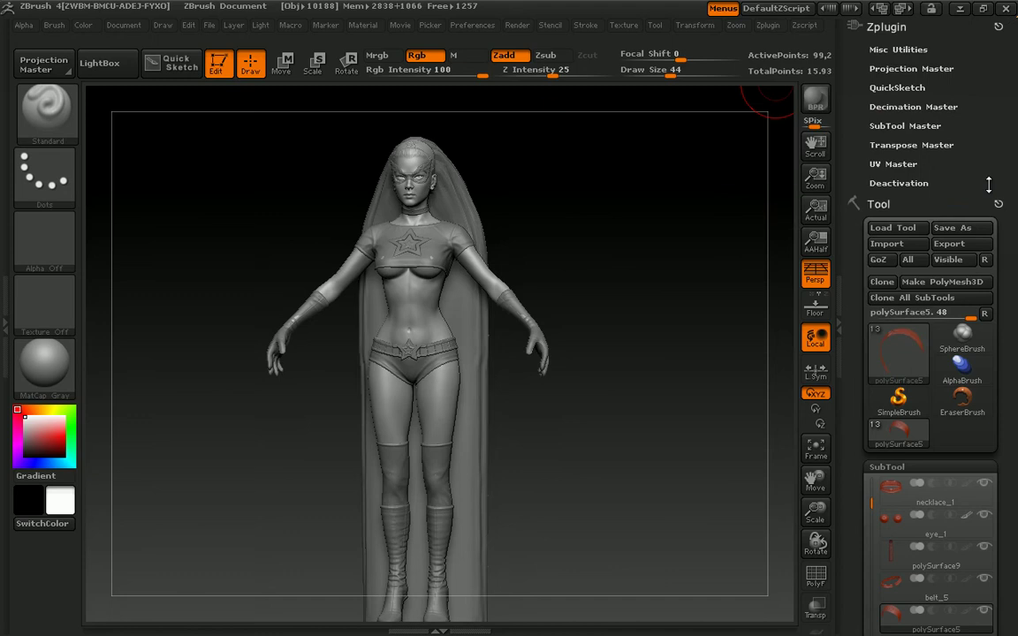
pyautogui.click(891, 164)
pyautogui.moveTo(1012, 150); pyautogui.dragTo(993, 319)
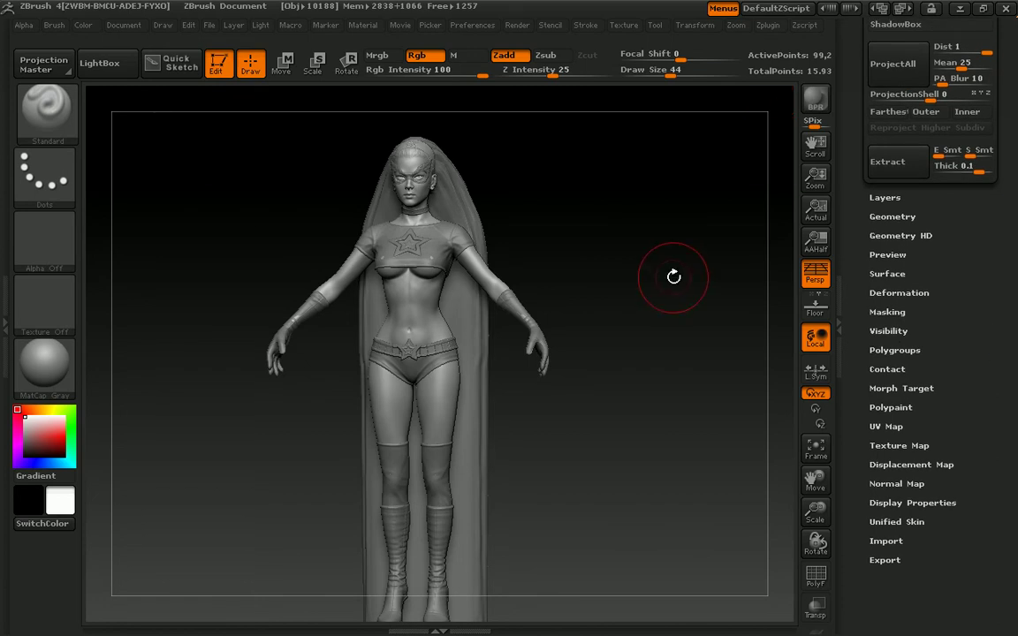
# - Set the brush draw size to 27 and reframe the superhero's upper body
pyautogui.moveTo(649, 284)
pyautogui.mouseDown()
pyautogui.moveTo(626, 269)
pyautogui.moveTo(644, 304)
pyautogui.mouseUp()
pyautogui.press('s')
pyautogui.keyDown('alt'); pyautogui.moveTo(582, 273); pyautogui.dragTo(583, 299); pyautogui.keyUp('alt')
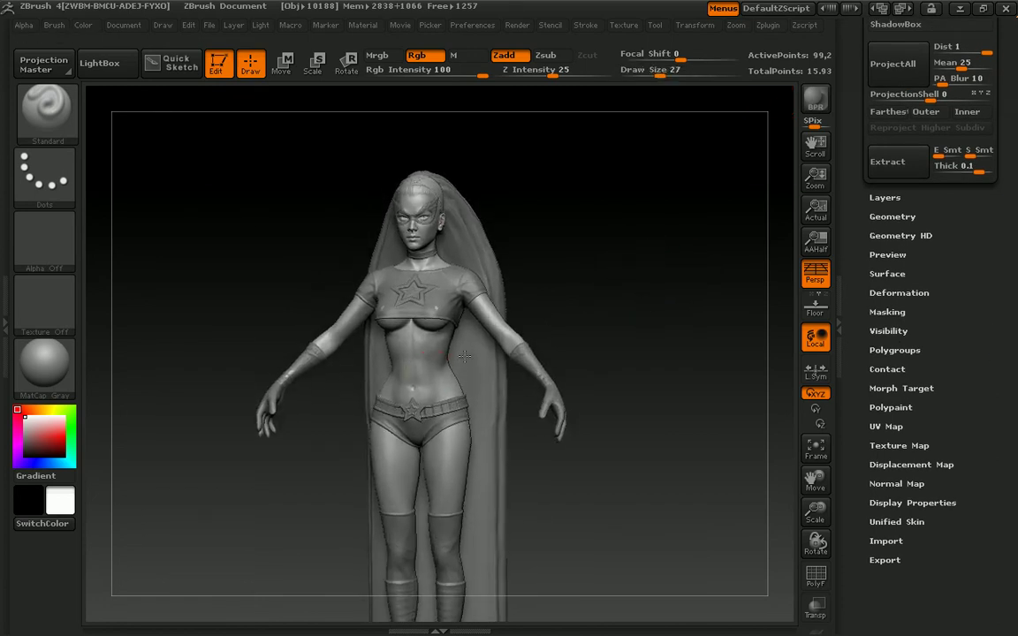
# - Make the SuperHero-10 body the active subtool and switch all subtools to their lowest subdivision level
pyautogui.keyDown('alt'); pyautogui.click(402, 361); pyautogui.keyUp('alt')
pyautogui.moveTo(668, 352); pyautogui.dragTo(668, 354)
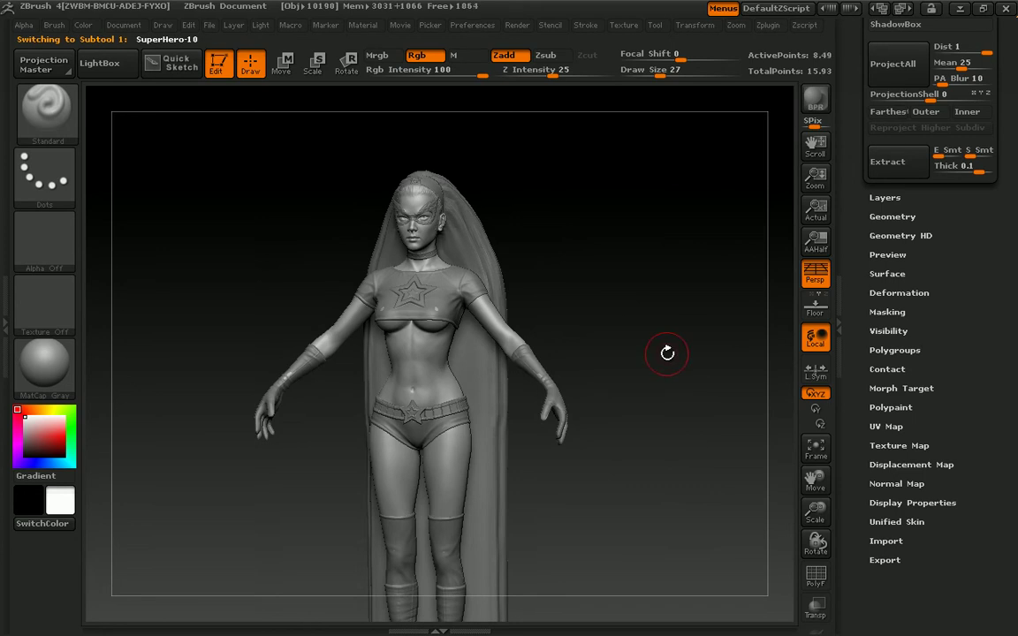
pyautogui.moveTo(912, 216); pyautogui.dragTo(904, 310)
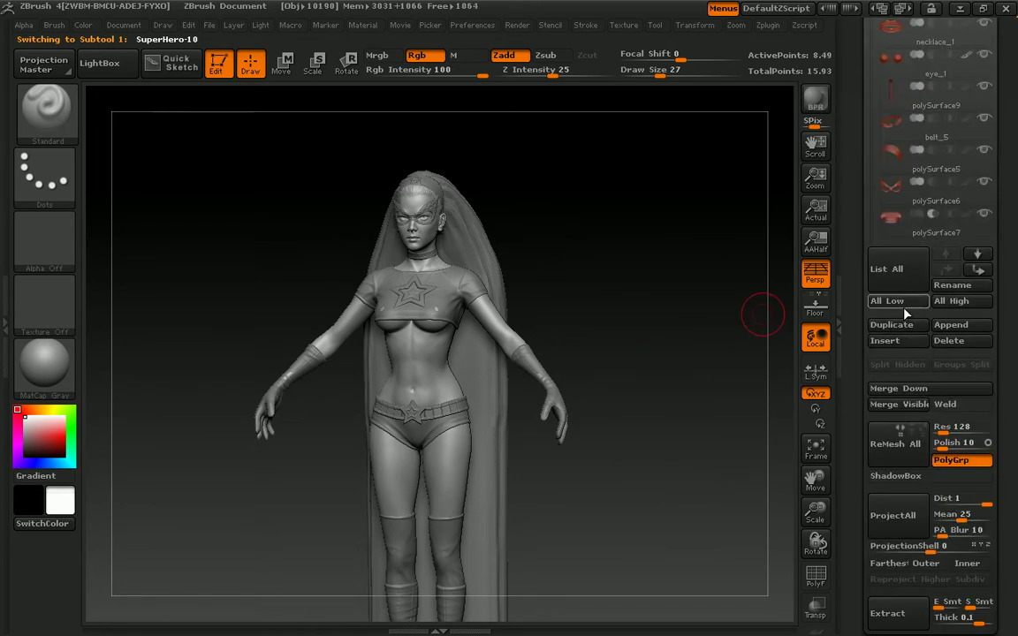
pyautogui.click(901, 302)
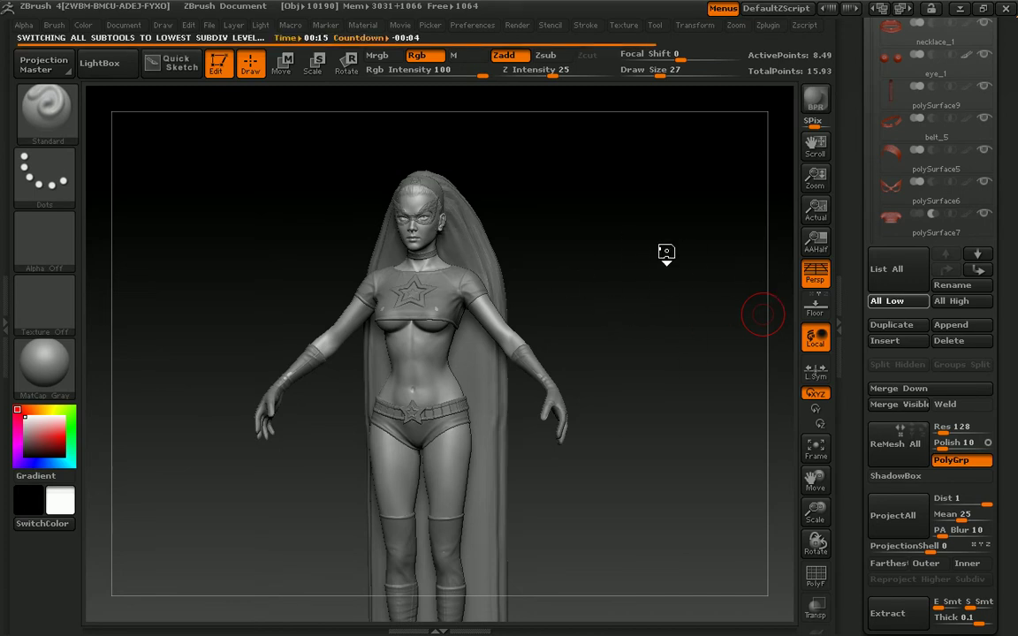
pyautogui.click(664, 254)
pyautogui.moveTo(664, 254); pyautogui.dragTo(652, 275)
# - Generate a new texture from UV Check in the Texture Map settings to reveal overlapping UVs on the body
pyautogui.moveTo(1014, 397); pyautogui.dragTo(1011, 231)
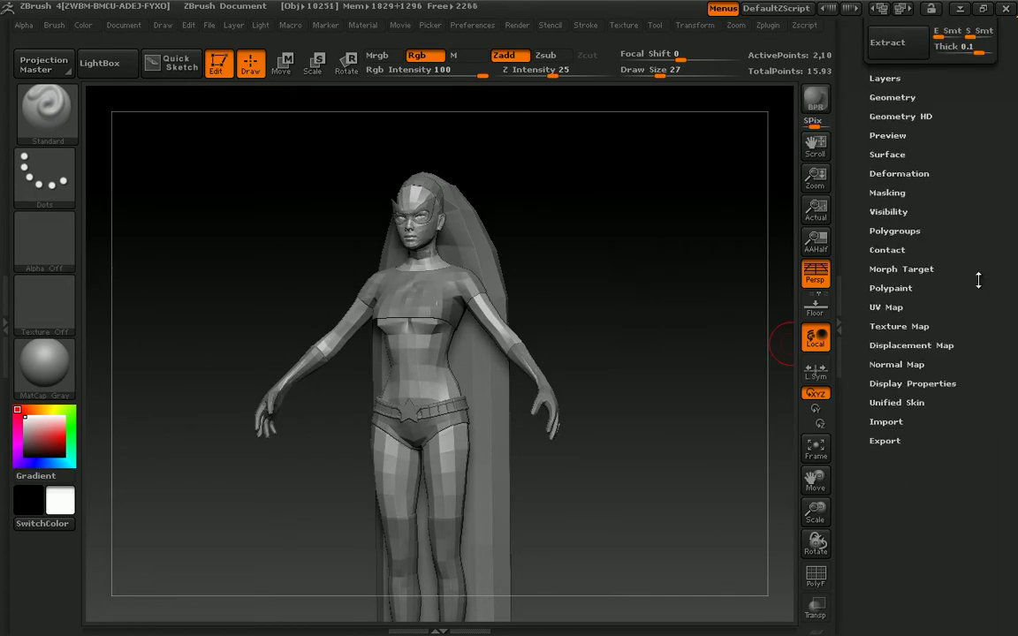
pyautogui.click(886, 306)
pyautogui.scroll(-3, 1012, 327)
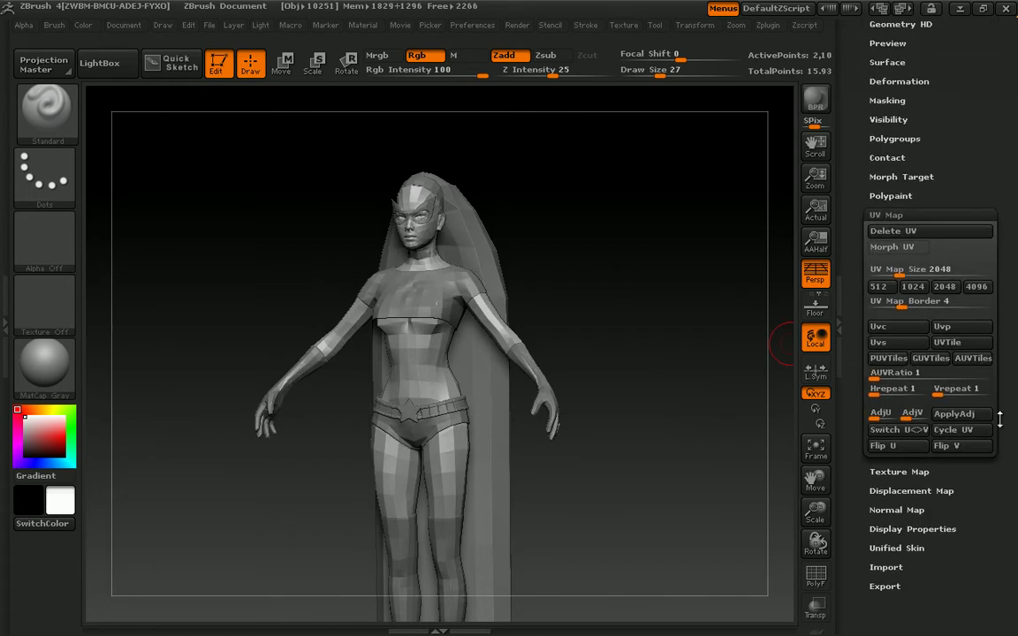
pyautogui.click(940, 215)
pyautogui.click(986, 234)
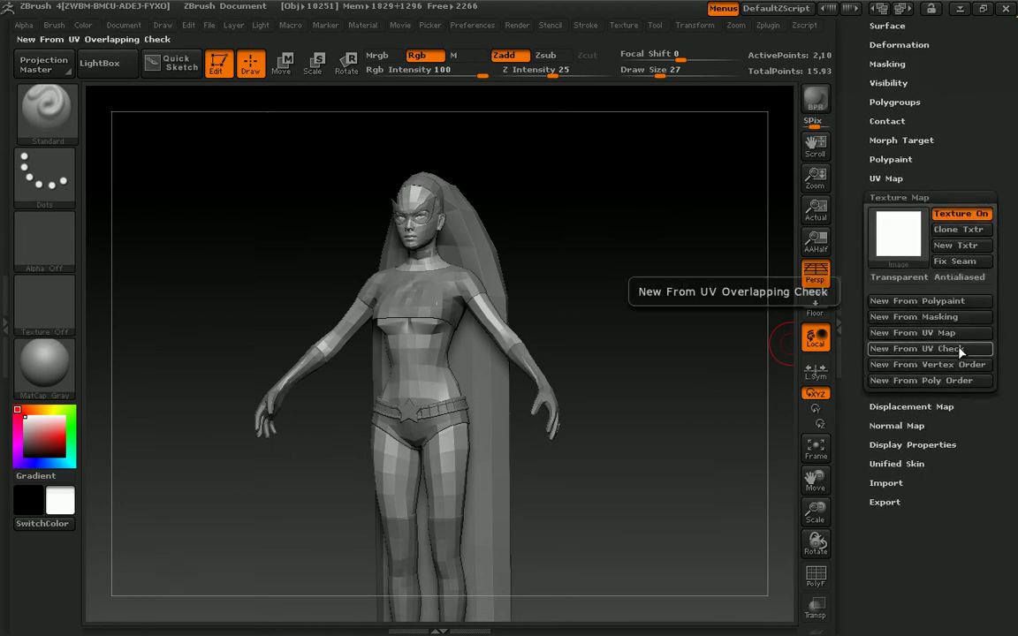
pyautogui.click(960, 348)
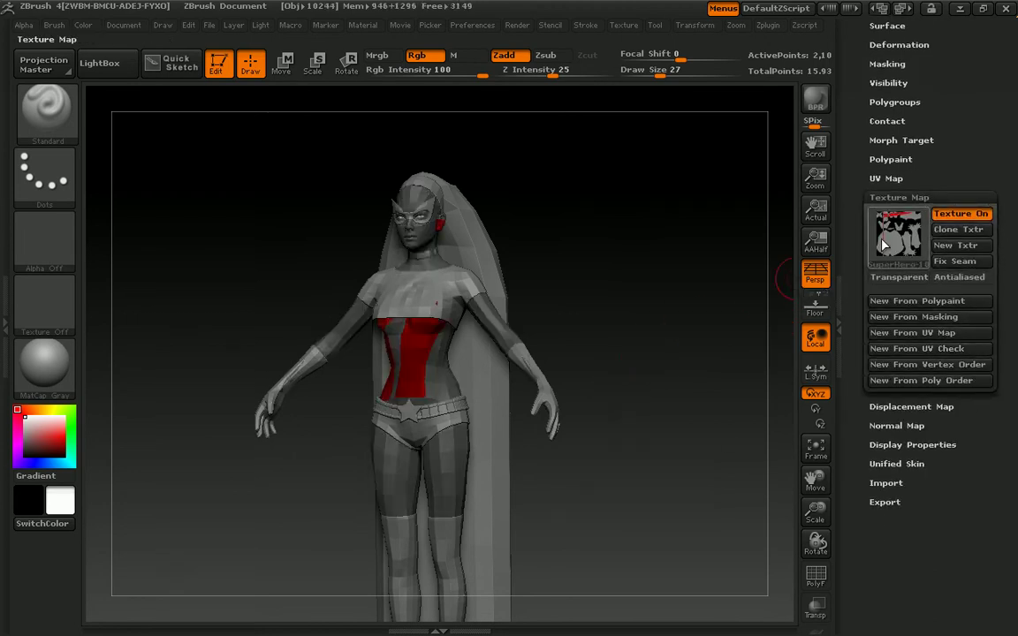
# - Examine the body's UV check texture preview and the flip options for textures
pyautogui.moveTo(907, 234)
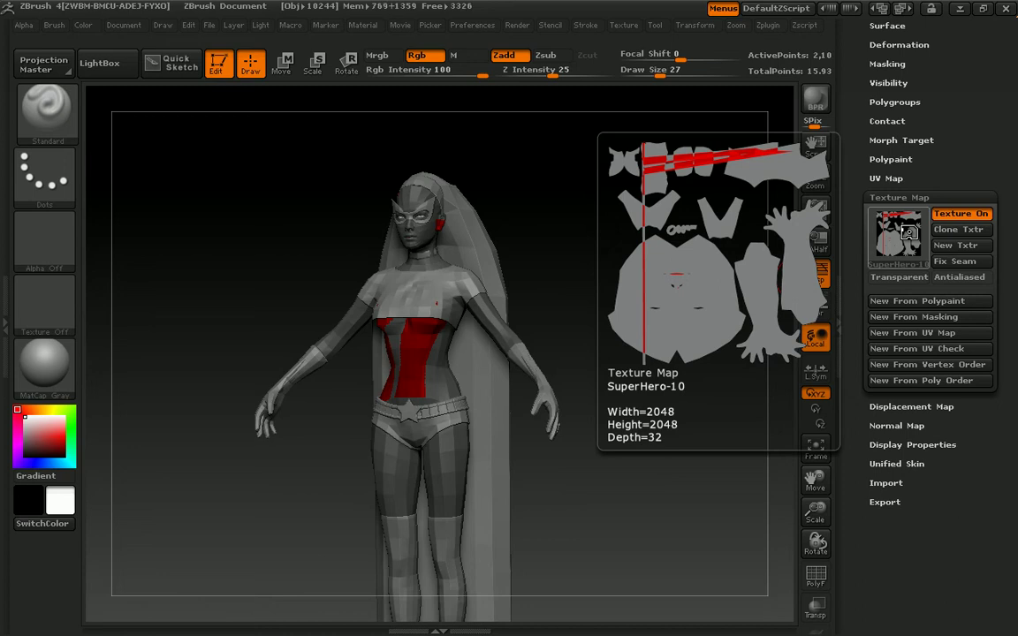
pyautogui.click(623, 27)
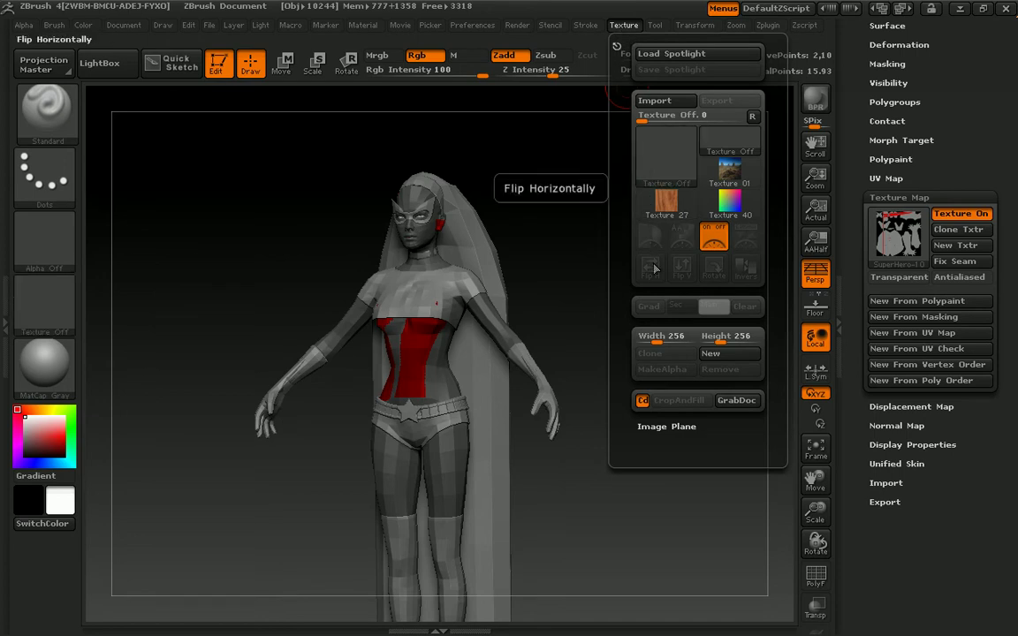
pyautogui.click(622, 27)
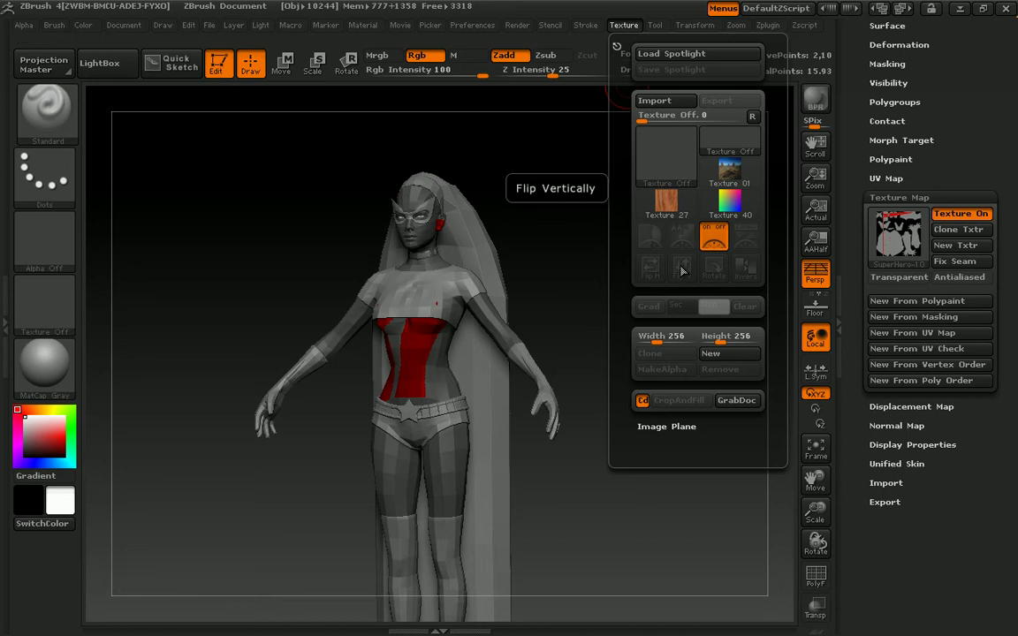
# - Replace the body's UV check texture with a new blank texture and return to the UV Master options
pyautogui.moveTo(1006, 276); pyautogui.dragTo(1016, 339)
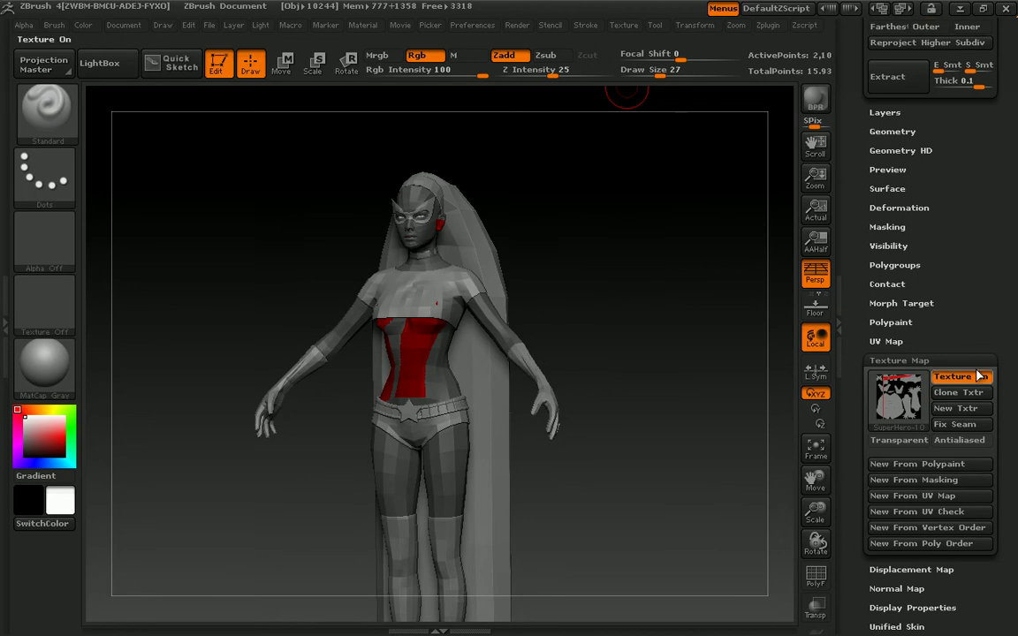
pyautogui.click(963, 409)
pyautogui.scroll(1, 993, 294)
pyautogui.moveTo(993, 293); pyautogui.dragTo(1013, 502)
pyautogui.moveTo(1010, 373); pyautogui.dragTo(1012, 500)
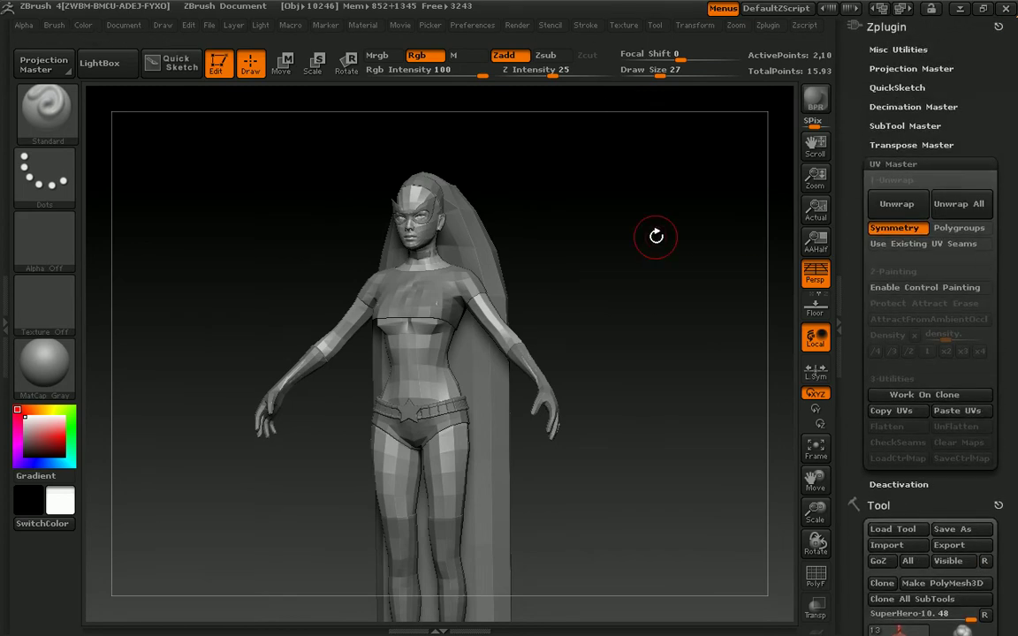
# - Create a working clone of the body for UV Master with Work On Clone
pyautogui.moveTo(652, 233); pyautogui.dragTo(674, 185)
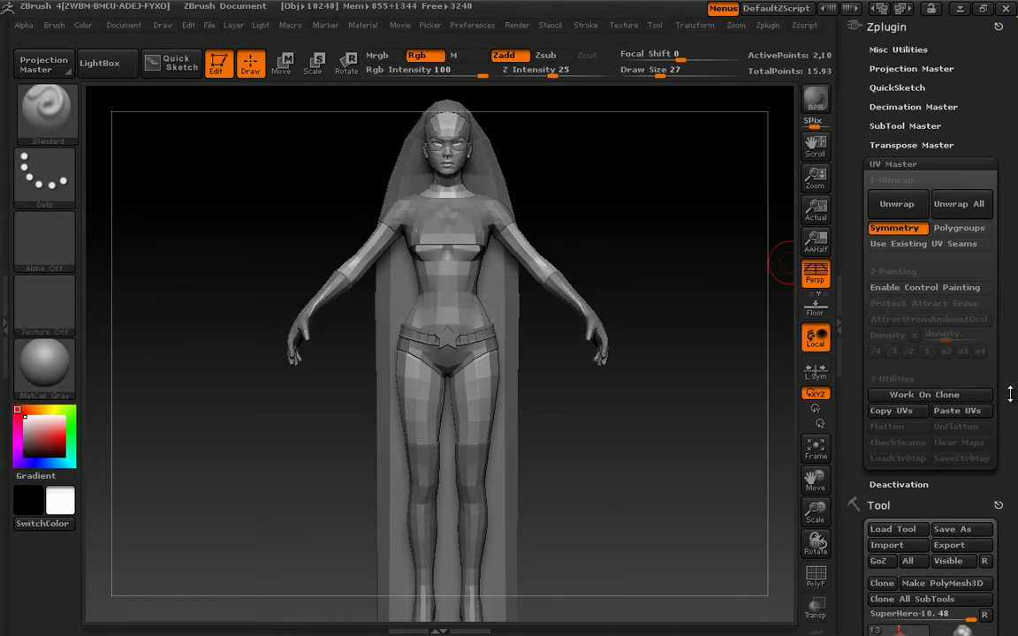
pyautogui.moveTo(1007, 394); pyautogui.dragTo(1001, 378)
pyautogui.click(957, 380)
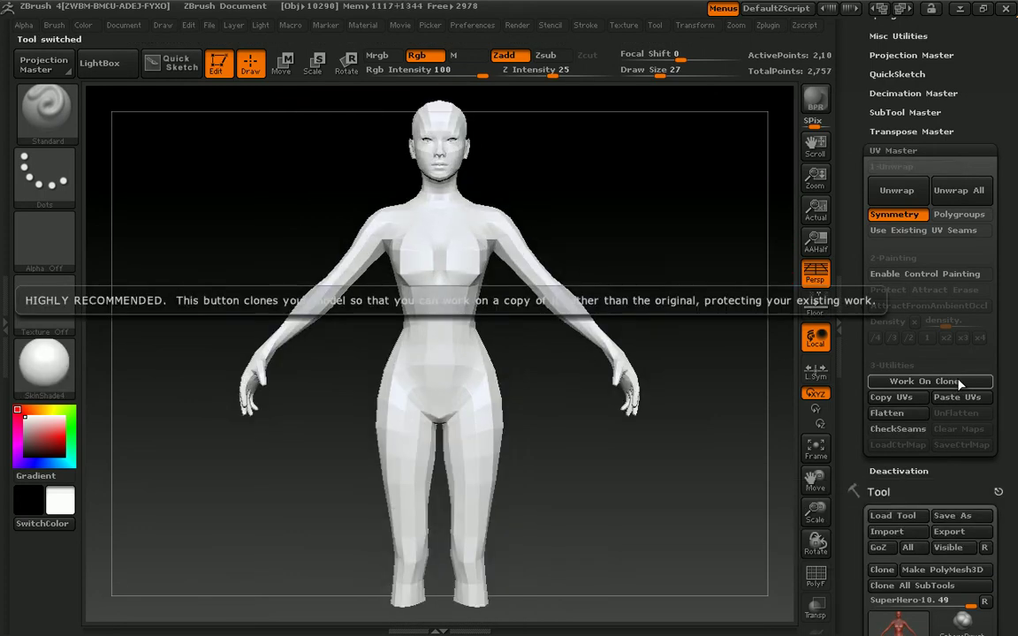
pyautogui.moveTo(659, 296)
pyautogui.mouseDown()
pyautogui.moveTo(713, 311)
pyautogui.moveTo(624, 313)
pyautogui.moveTo(713, 313)
pyautogui.mouseUp()
pyautogui.moveTo(1016, 377); pyautogui.dragTo(1016, 249)
pyautogui.moveTo(1014, 364); pyautogui.dragTo(1016, 405)
pyautogui.moveTo(1013, 451); pyautogui.dragTo(1017, 524)
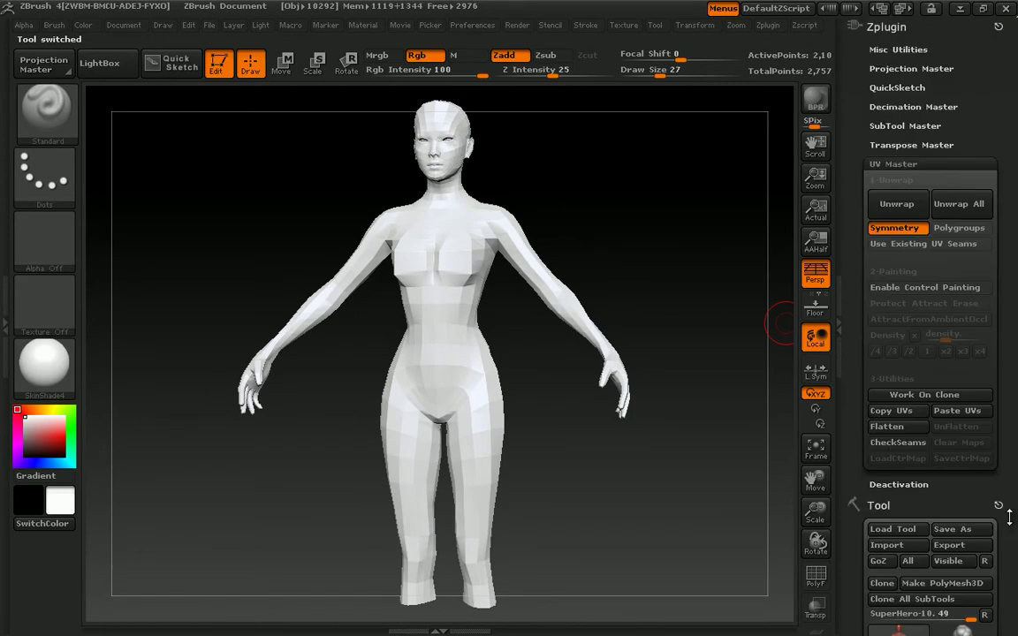
# - Set the draw size to 19 and inspect the cloned body from the side and front
pyautogui.press('s')
pyautogui.click(650, 209)
pyautogui.moveTo(656, 199); pyautogui.dragTo(611, 202)
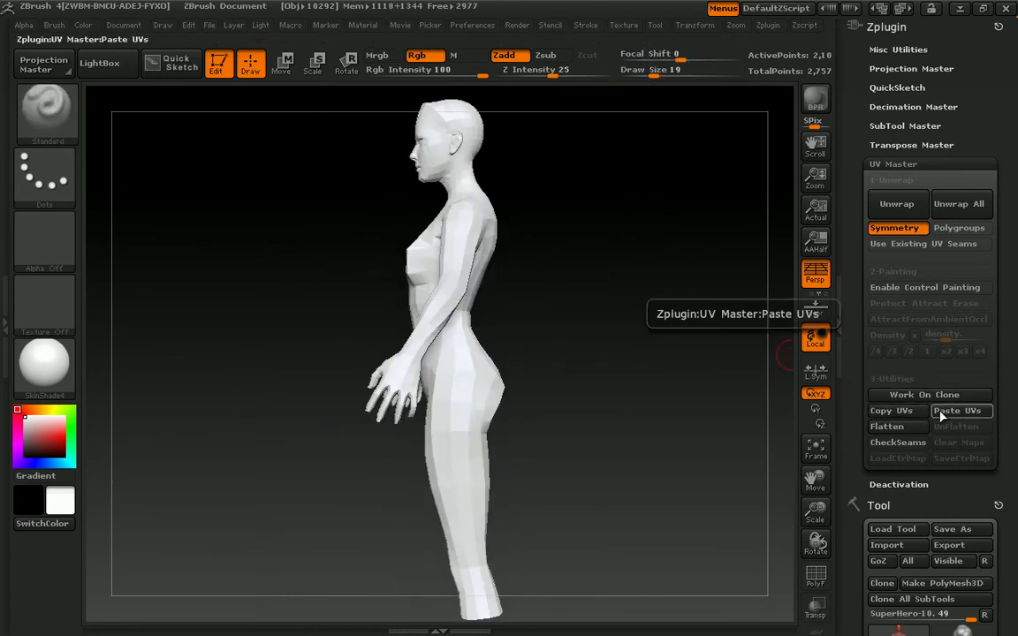
pyautogui.moveTo(567, 281); pyautogui.dragTo(639, 309)
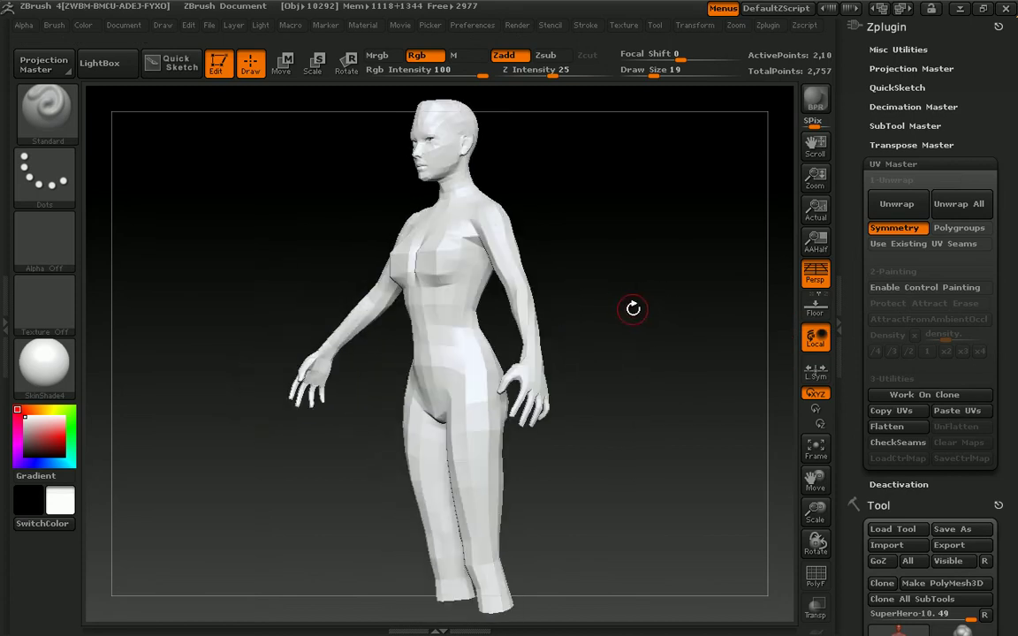
pyautogui.moveTo(632, 308); pyautogui.dragTo(654, 302)
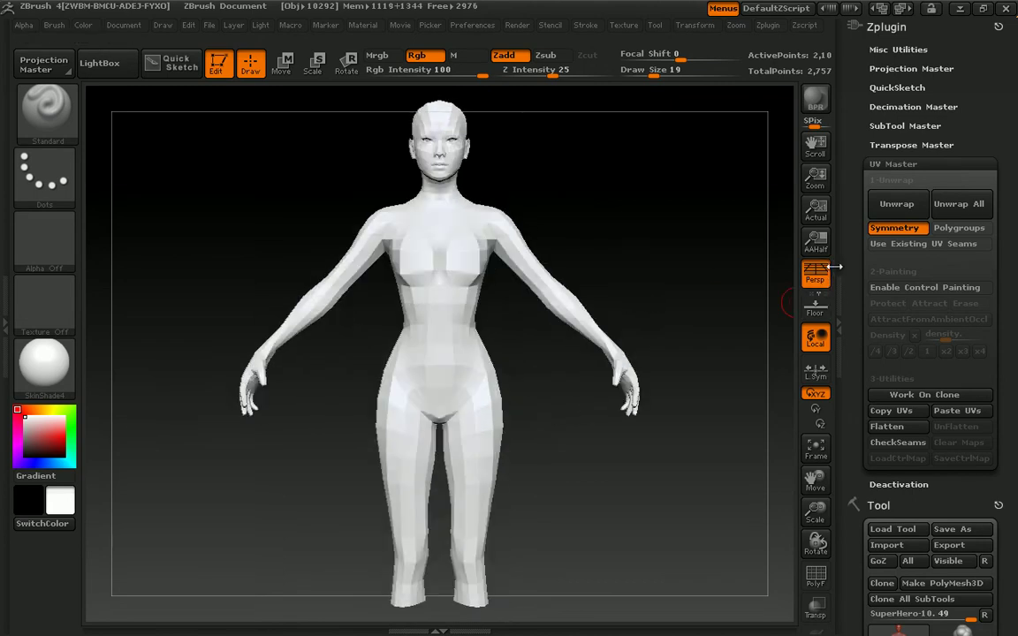
# - Unwrap the cloned body with Symmetry enabled and flatten it to view the UV layout
pyautogui.click(896, 204)
pyautogui.moveTo(633, 192); pyautogui.dragTo(677, 221)
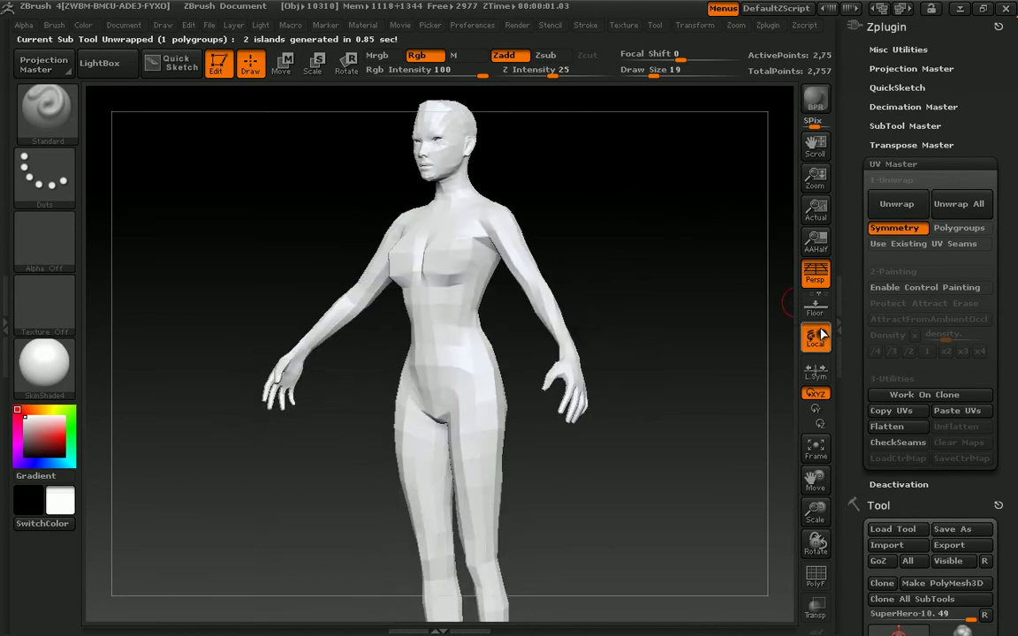
pyautogui.click(886, 428)
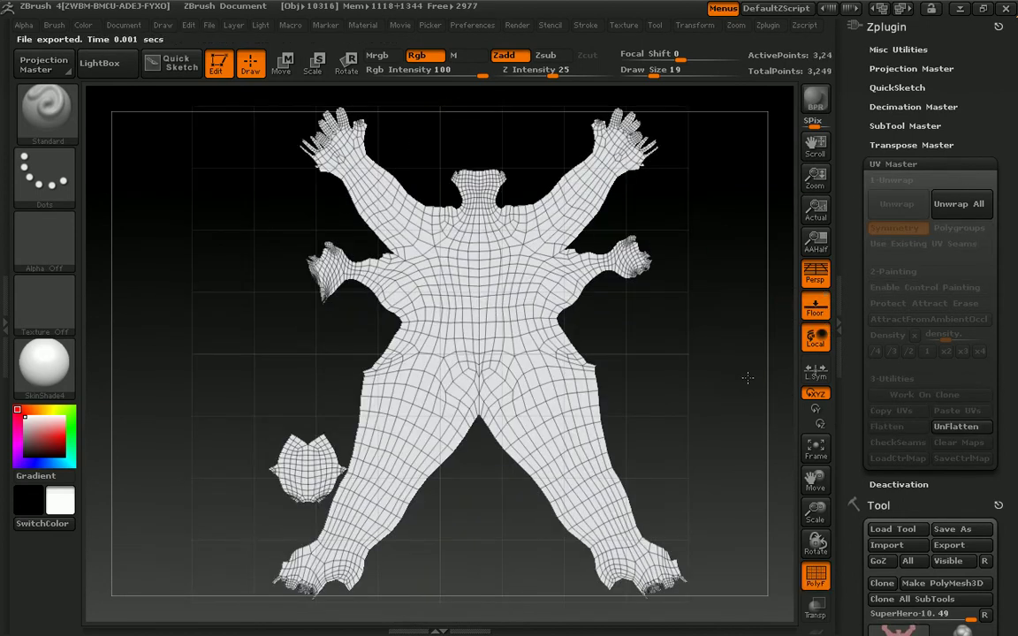
pyautogui.keyDown('shift'); pyautogui.moveTo(735, 375); pyautogui.dragTo(695, 378); pyautogui.keyUp('shift')
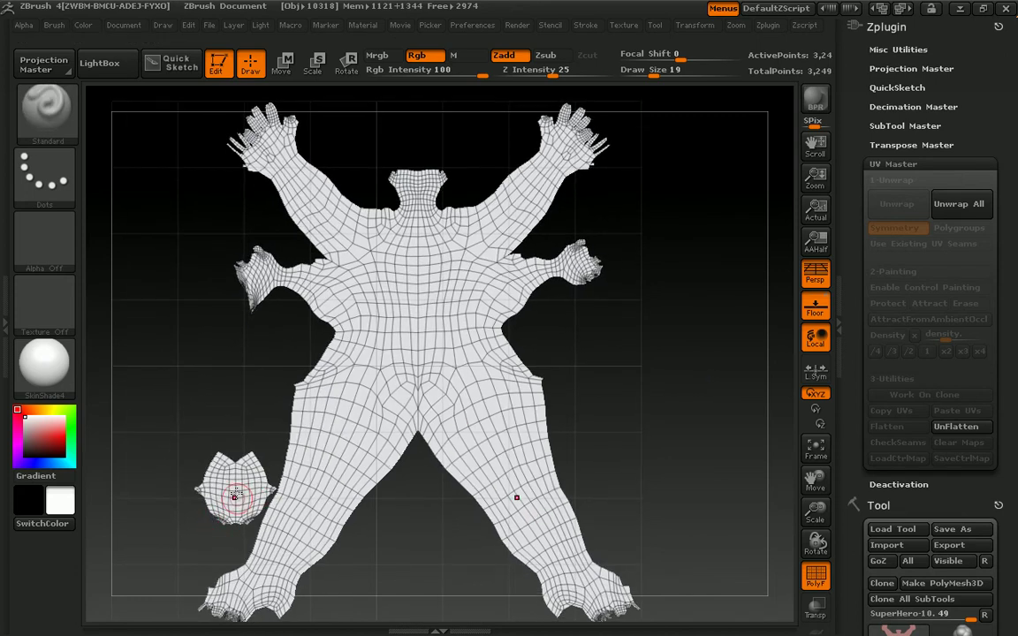
pyautogui.moveTo(662, 353)
pyautogui.keyDown('alt'); pyautogui.mouseDown()
pyautogui.moveTo(678, 376)
pyautogui.moveTo(673, 366)
pyautogui.moveTo(639, 370)
pyautogui.moveTo(659, 368)
pyautogui.mouseUp(); pyautogui.keyUp('alt')
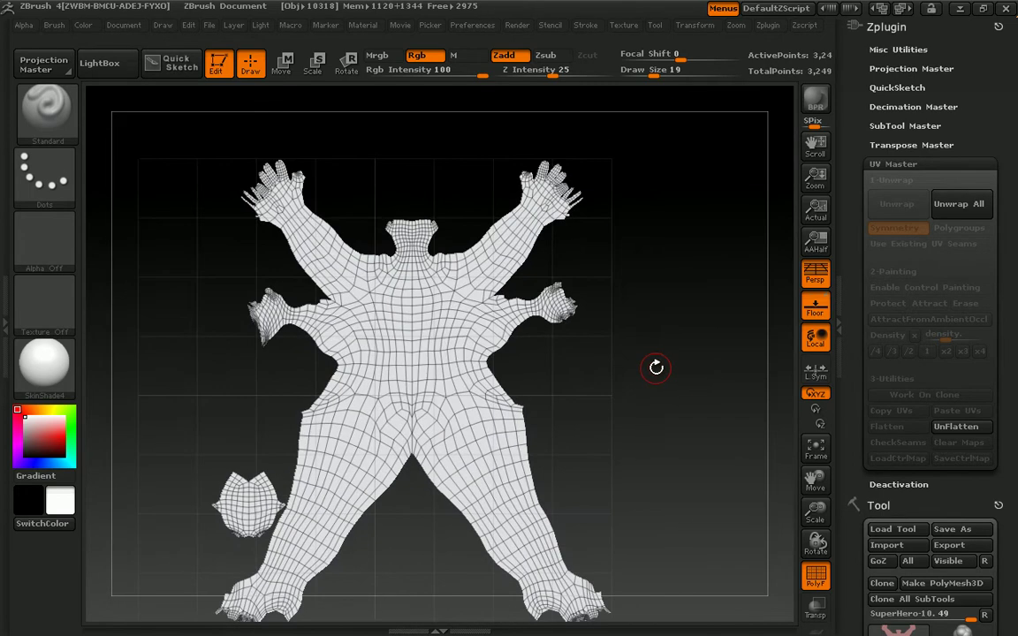
# - Unflatten the clone back to its 3D form and set the draw size to 22
pyautogui.click(966, 430)
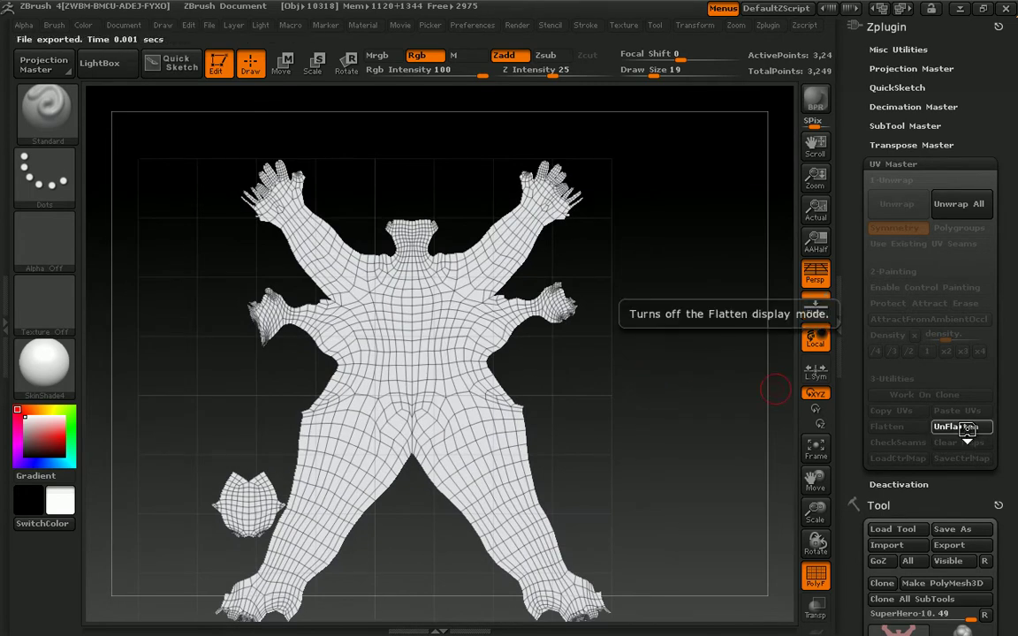
pyautogui.moveTo(733, 367)
pyautogui.mouseDown()
pyautogui.moveTo(673, 382)
pyautogui.moveTo(716, 371)
pyautogui.moveTo(669, 361)
pyautogui.moveTo(707, 370)
pyautogui.mouseUp()
pyautogui.moveTo(694, 312)
pyautogui.keyDown('alt'); pyautogui.mouseDown()
pyautogui.moveTo(668, 334)
pyautogui.moveTo(670, 318)
pyautogui.mouseUp(); pyautogui.keyUp('alt')
pyautogui.press('s')
pyautogui.moveTo(623, 273)
pyautogui.mouseDown()
pyautogui.moveTo(671, 279)
pyautogui.moveTo(602, 278)
pyautogui.moveTo(689, 278)
pyautogui.moveTo(661, 279)
pyautogui.mouseUp()
pyautogui.press('s')
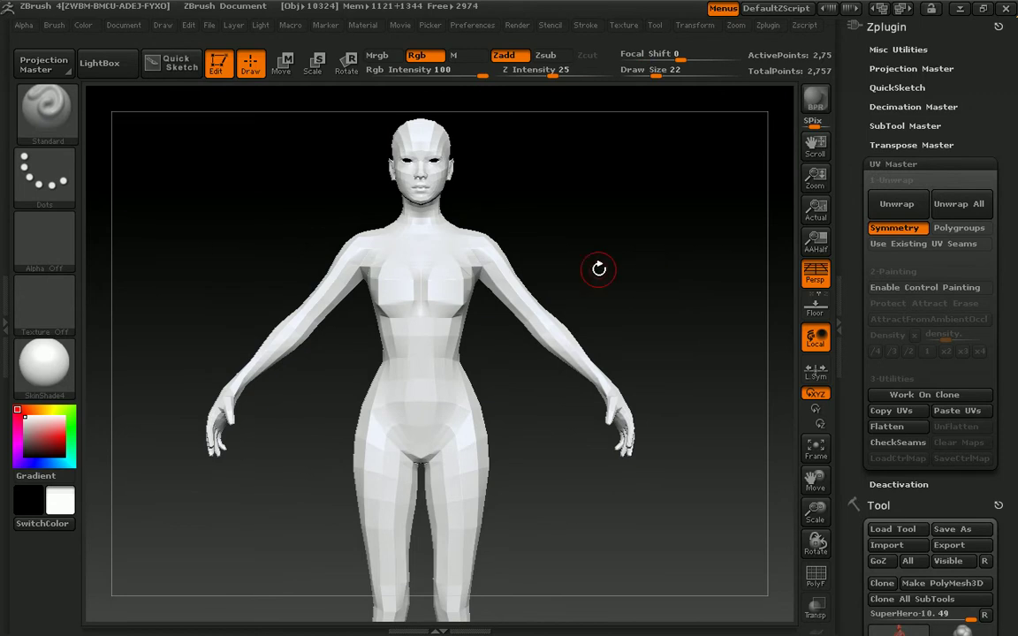
# - Try to display the UV seams on the cloned body with CheckSeams
pyautogui.moveTo(688, 256)
pyautogui.mouseDown()
pyautogui.moveTo(673, 252)
pyautogui.moveTo(678, 245)
pyautogui.mouseUp()
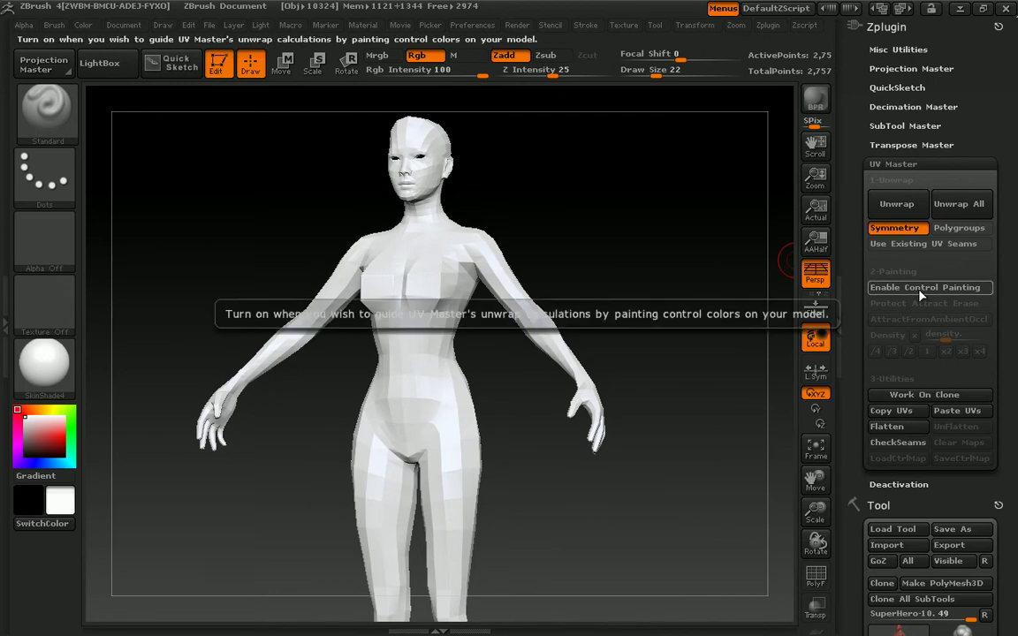
pyautogui.moveTo(673, 243); pyautogui.dragTo(780, 263)
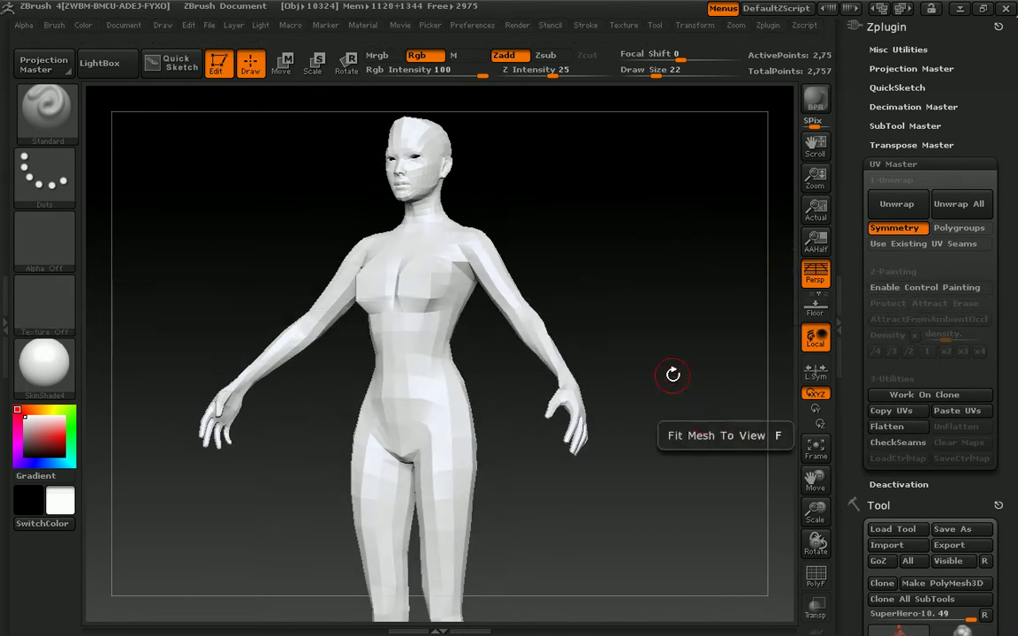
pyautogui.moveTo(677, 393); pyautogui.dragTo(762, 407)
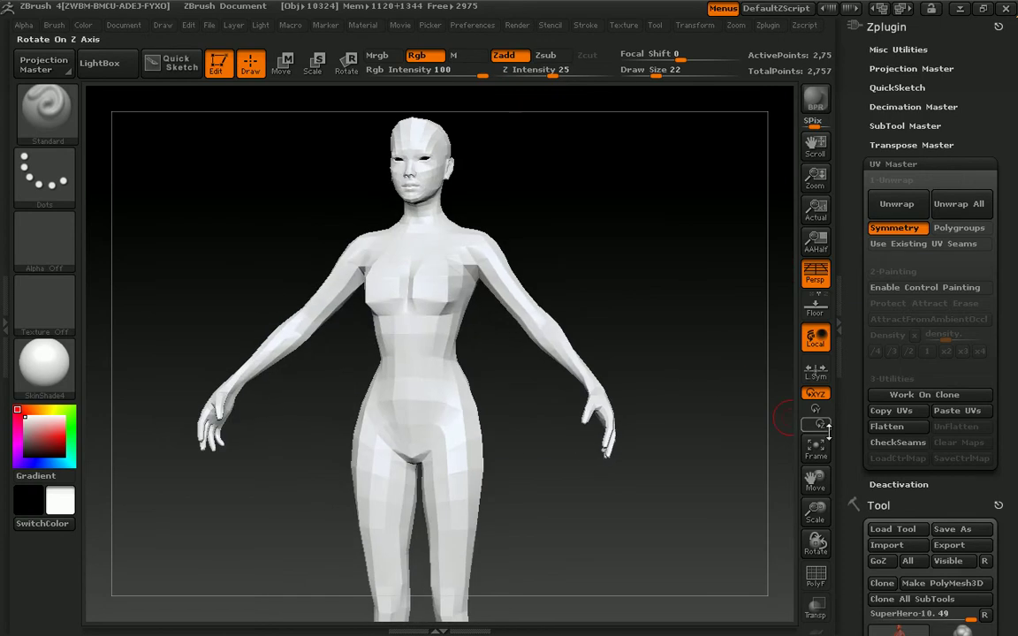
pyautogui.click(913, 451)
pyautogui.moveTo(757, 411); pyautogui.dragTo(807, 341)
# - Unwrap the cloned body again with Symmetry, preview its flattened UV layout and unflatten it
pyautogui.click(894, 205)
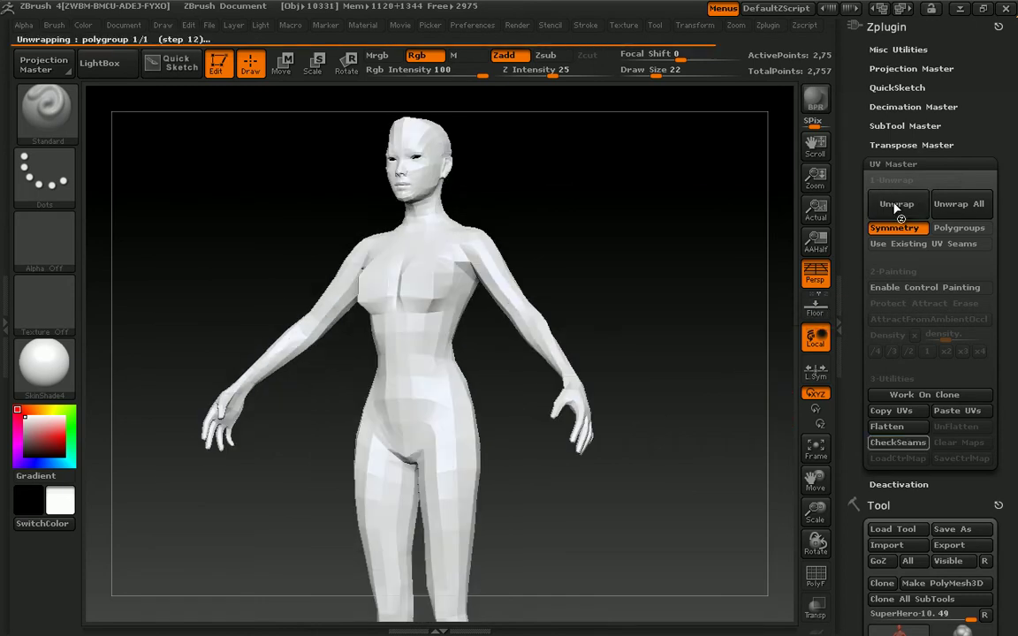
pyautogui.moveTo(707, 196); pyautogui.dragTo(778, 345)
pyautogui.click(887, 427)
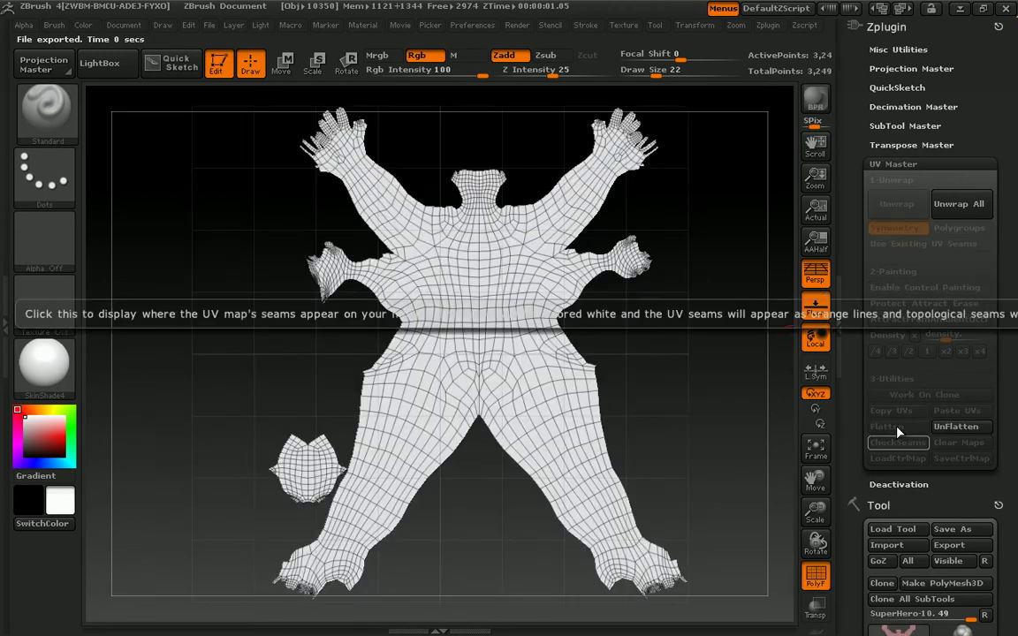
pyautogui.click(972, 430)
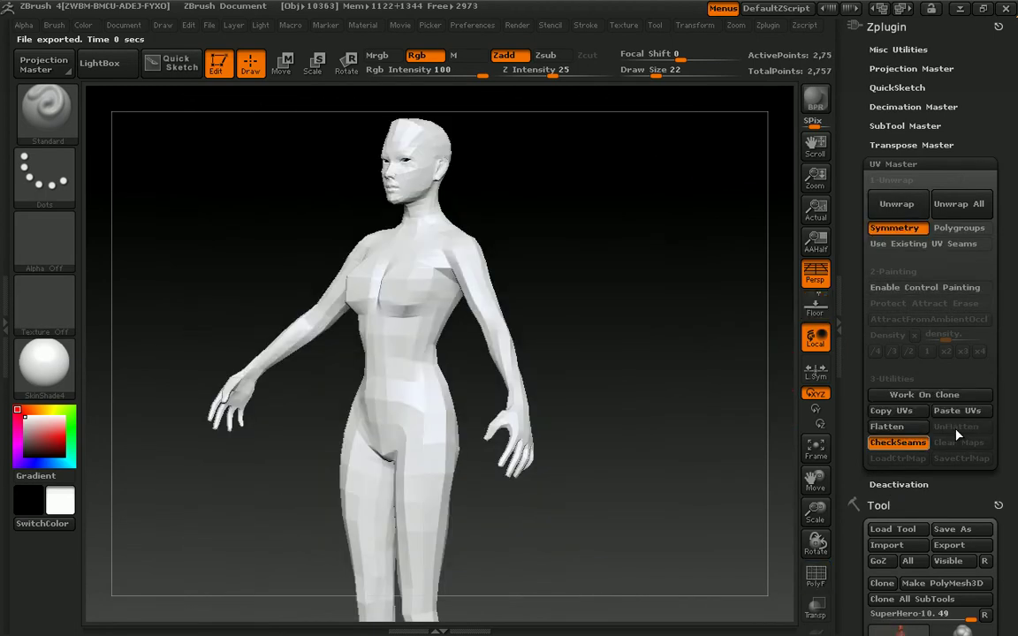
# - Toggle CheckSeams off and on again while viewing the clone from different angles
pyautogui.moveTo(692, 398); pyautogui.dragTo(734, 265)
pyautogui.click(898, 443)
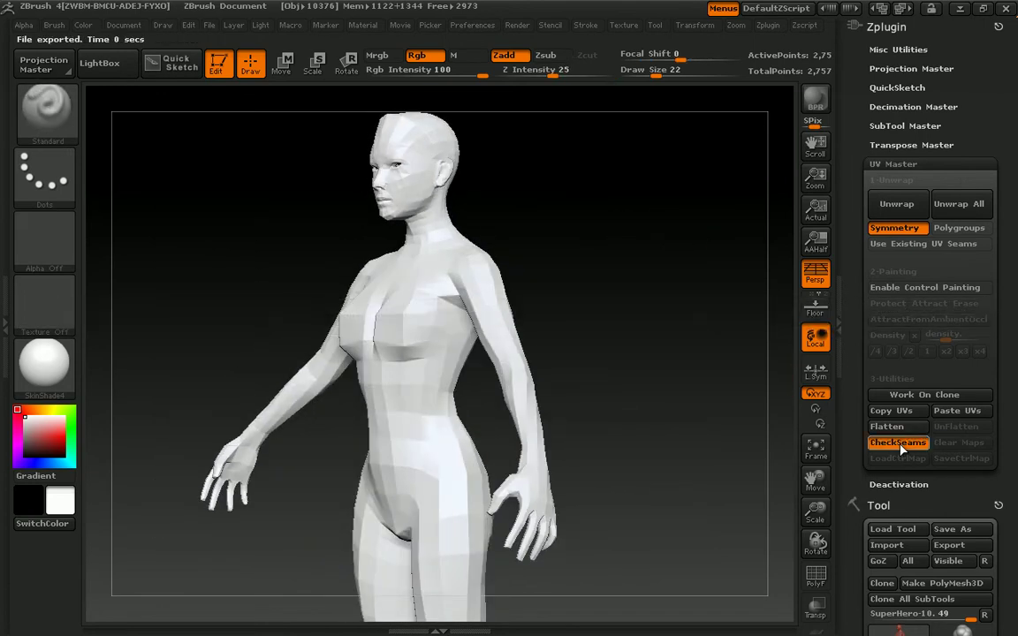
pyautogui.moveTo(681, 384)
pyautogui.mouseDown()
pyautogui.moveTo(716, 396)
pyautogui.moveTo(665, 372)
pyautogui.mouseUp()
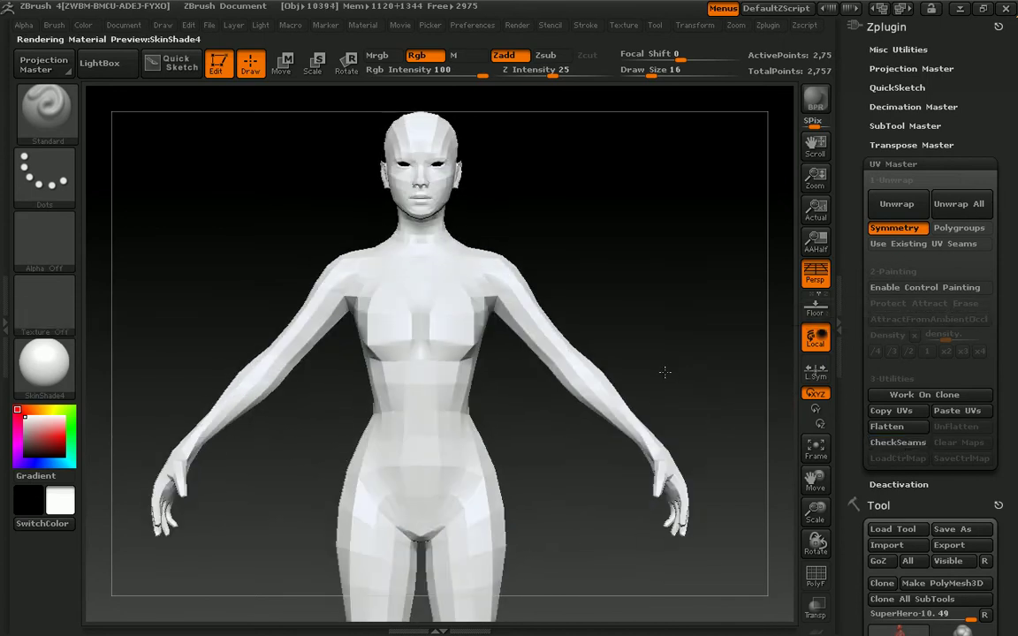
pyautogui.click(887, 449)
pyautogui.moveTo(784, 409); pyautogui.dragTo(650, 257)
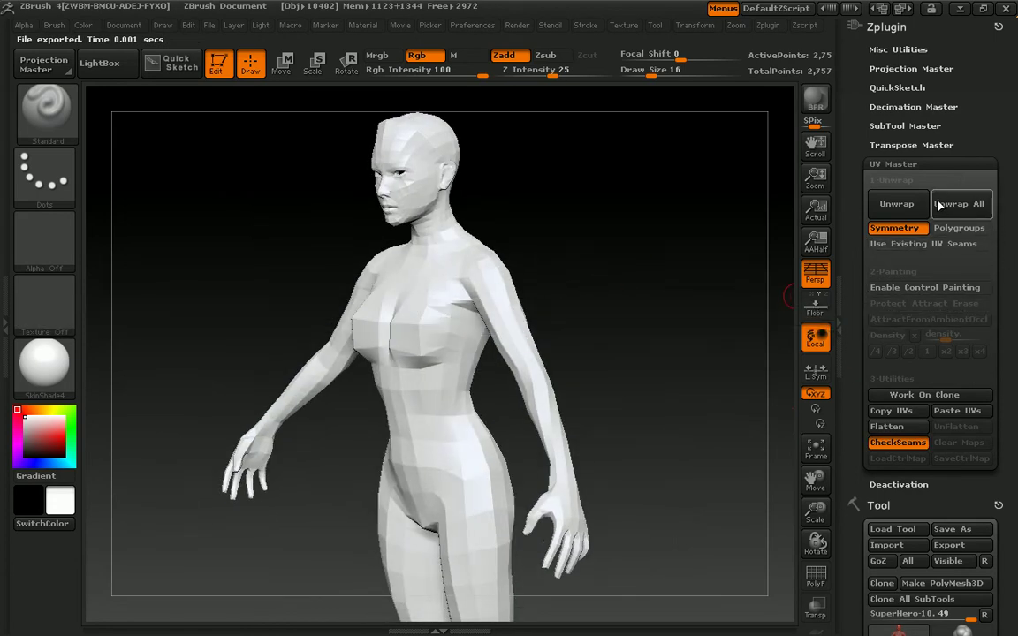
pyautogui.scroll(-1, 919, 310)
pyautogui.click(910, 402)
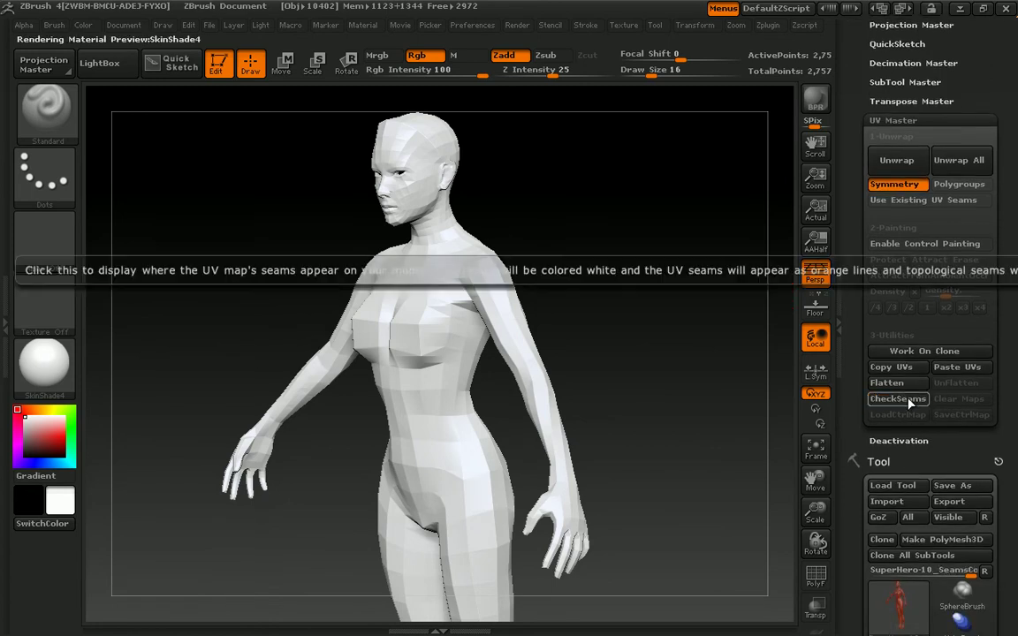
pyautogui.click(910, 403)
# - Turn off Texture On in the clone's Texture Map settings so the seam colours can show
pyautogui.scroll(-1, 972, 380)
pyautogui.moveTo(1014, 372); pyautogui.dragTo(1014, 166)
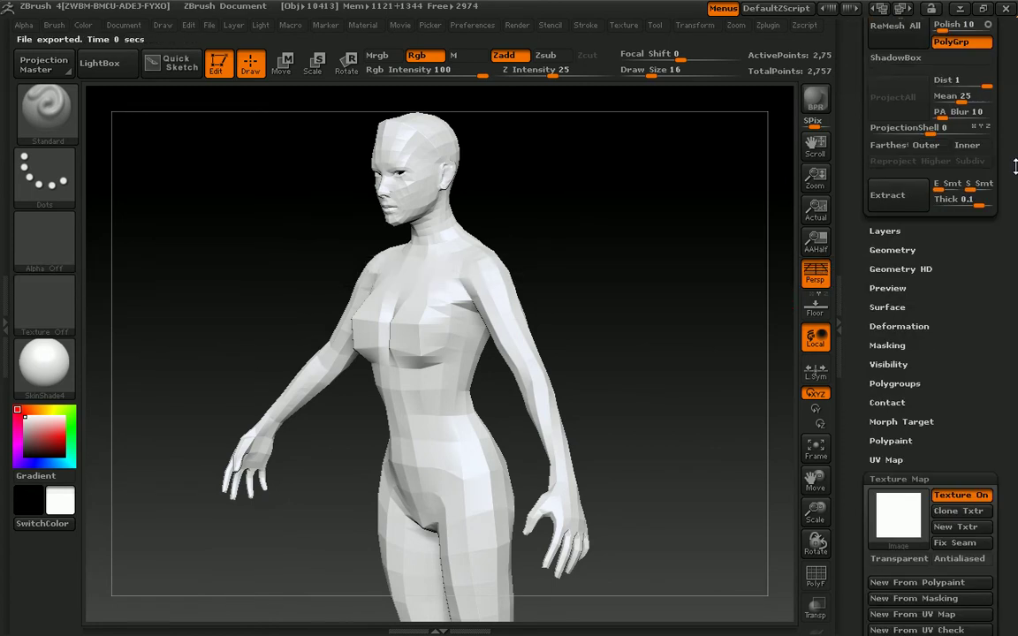
pyautogui.click(987, 504)
pyautogui.click(987, 344)
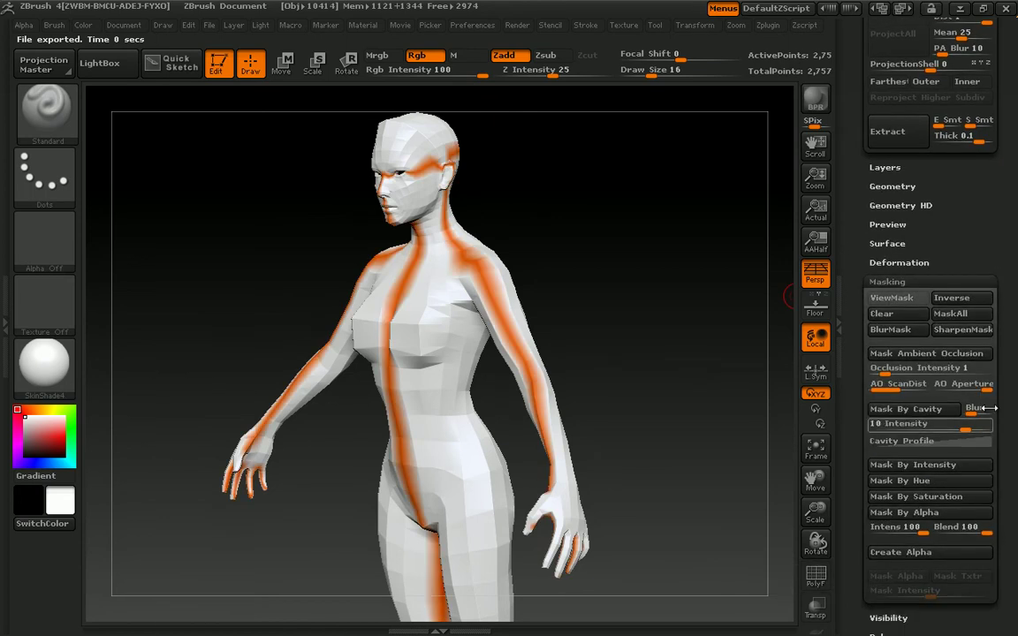
pyautogui.moveTo(1005, 446); pyautogui.dragTo(1013, 282)
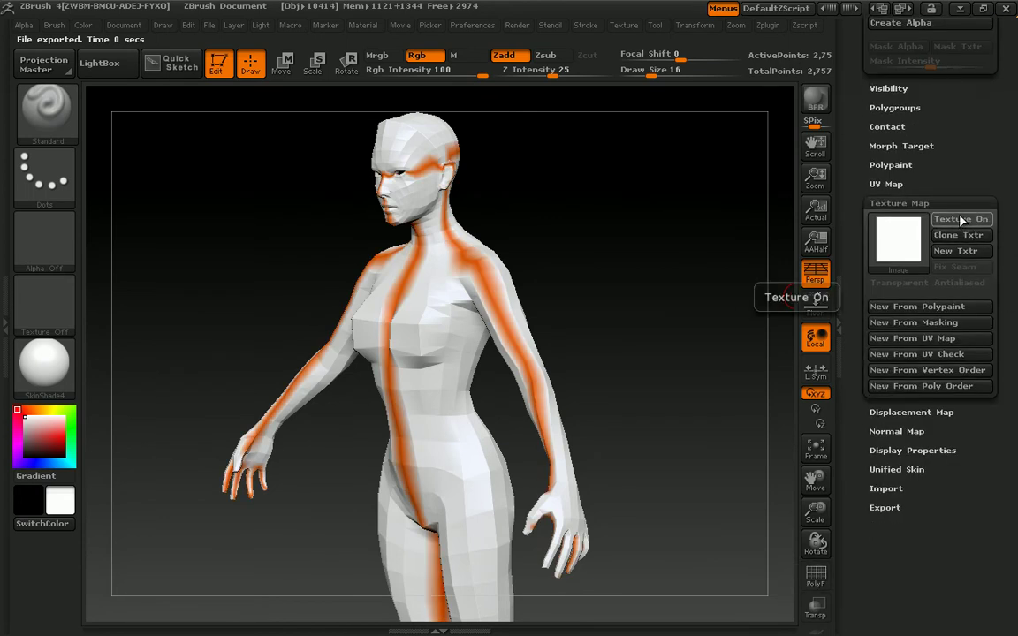
# - Set the draw size to 19 and inspect the UV seams on the clone's front
pyautogui.moveTo(1013, 200); pyautogui.dragTo(1002, 532)
pyautogui.moveTo(689, 243)
pyautogui.mouseDown()
pyautogui.moveTo(702, 231)
pyautogui.moveTo(647, 268)
pyautogui.moveTo(649, 295)
pyautogui.moveTo(604, 279)
pyautogui.moveTo(651, 275)
pyautogui.mouseUp()
pyautogui.press('s')
pyautogui.click(636, 295)
pyautogui.scroll(5, 894, 215)
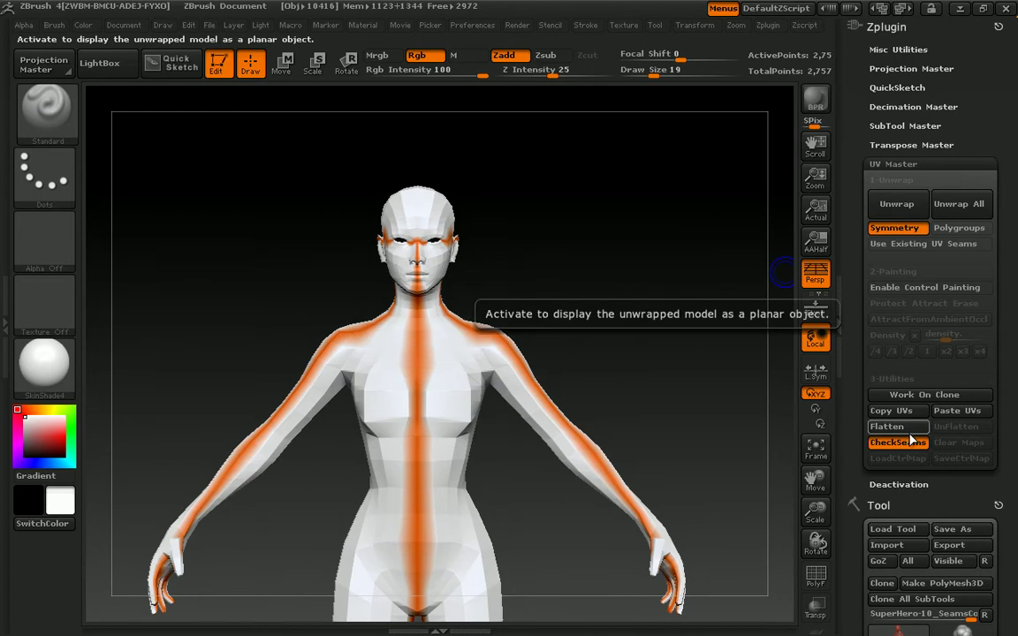
# - Preview the clone's flattened UV layout and unflatten it
pyautogui.click(887, 426)
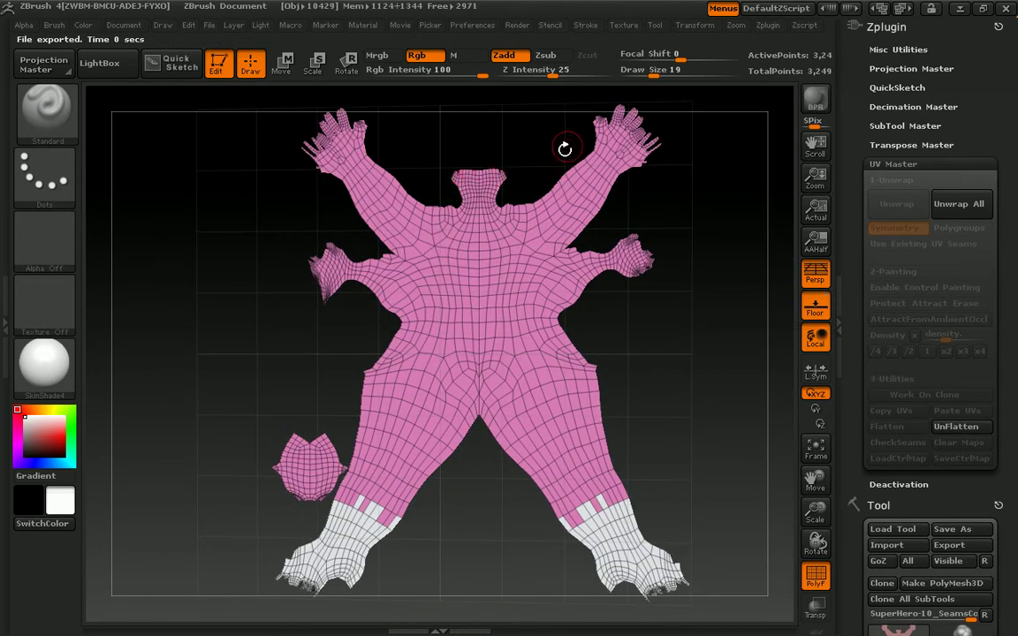
pyautogui.moveTo(594, 306)
pyautogui.keyDown('shift'); pyautogui.mouseDown()
pyautogui.moveTo(647, 319)
pyautogui.moveTo(585, 323)
pyautogui.mouseUp(); pyautogui.keyUp('shift')
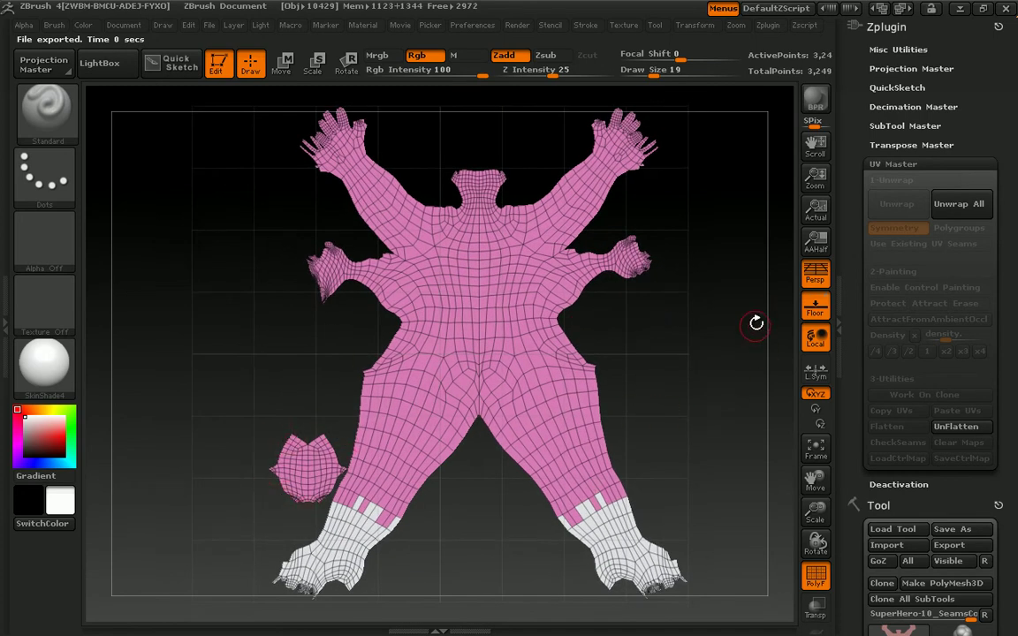
pyautogui.click(955, 426)
# - Set the draw size to 16 and inspect the UV seams around the clone's face, torso and arms
pyautogui.moveTo(708, 359)
pyautogui.mouseDown()
pyautogui.moveTo(649, 336)
pyautogui.moveTo(668, 260)
pyautogui.moveTo(687, 264)
pyautogui.moveTo(675, 270)
pyautogui.moveTo(700, 267)
pyautogui.moveTo(626, 270)
pyautogui.moveTo(644, 362)
pyautogui.mouseUp()
pyautogui.press('s')
pyautogui.click(390, 266)
pyautogui.moveTo(528, 270); pyautogui.dragTo(439, 248)
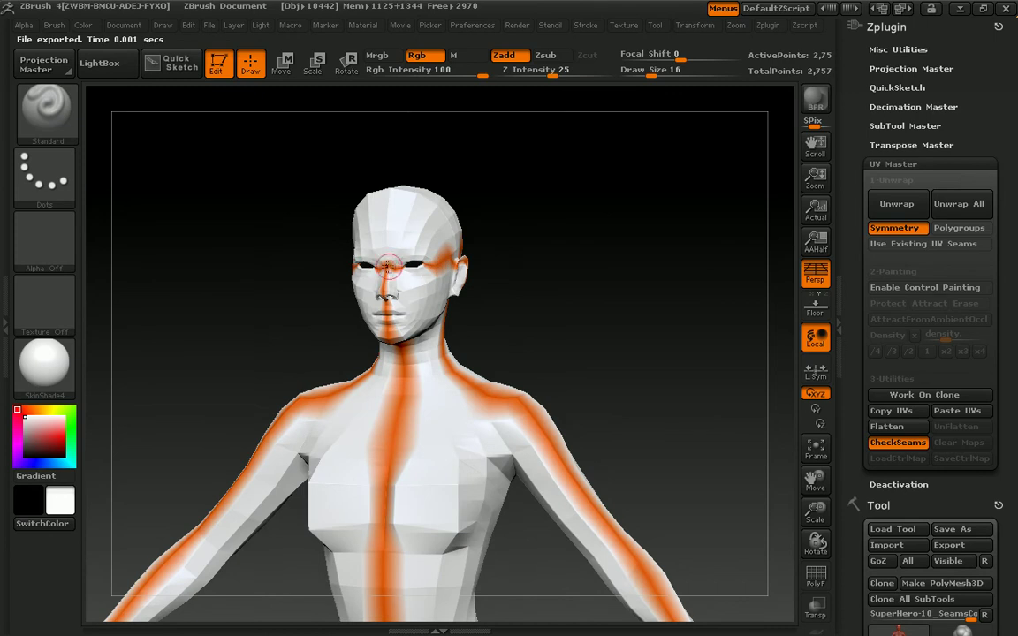
pyautogui.moveTo(482, 269); pyautogui.dragTo(623, 283)
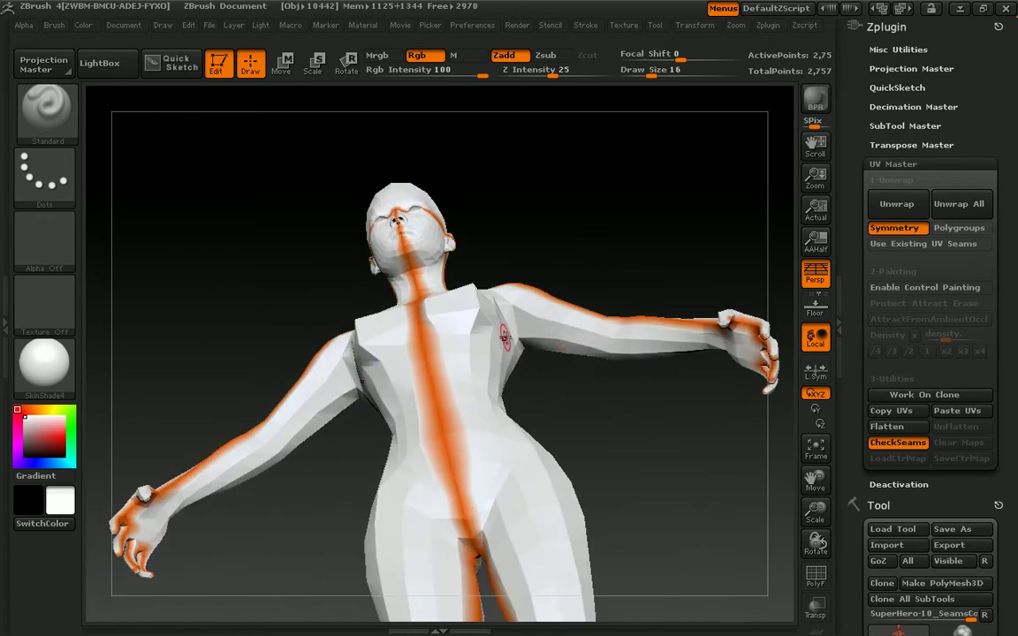
pyautogui.moveTo(623, 344)
pyautogui.mouseDown()
pyautogui.moveTo(677, 250)
pyautogui.moveTo(664, 345)
pyautogui.moveTo(525, 334)
pyautogui.moveTo(675, 338)
pyautogui.moveTo(607, 296)
pyautogui.moveTo(638, 300)
pyautogui.moveTo(684, 274)
pyautogui.moveTo(651, 259)
pyautogui.mouseUp()
# - Enable Control Painting and paint Protect over the clone's whole face and forehead with a draw size of 18
pyautogui.press('s')
pyautogui.click(659, 258)
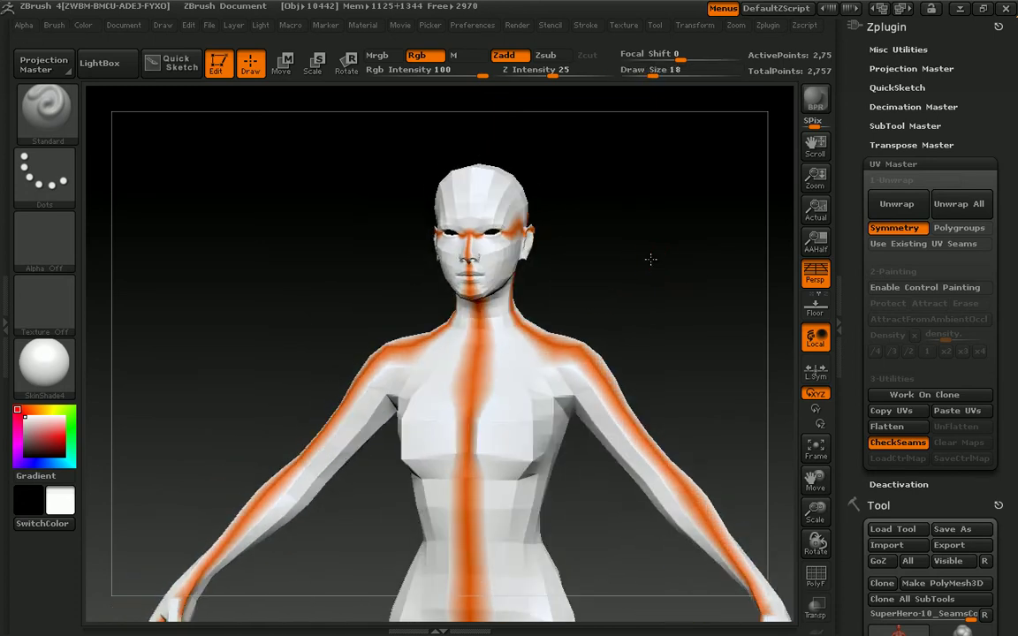
pyautogui.click(892, 289)
pyautogui.moveTo(707, 265)
pyautogui.mouseDown()
pyautogui.moveTo(634, 258)
pyautogui.moveTo(700, 257)
pyautogui.moveTo(763, 276)
pyautogui.mouseUp()
pyautogui.moveTo(705, 266)
pyautogui.mouseDown()
pyautogui.moveTo(674, 266)
pyautogui.moveTo(705, 266)
pyautogui.mouseUp()
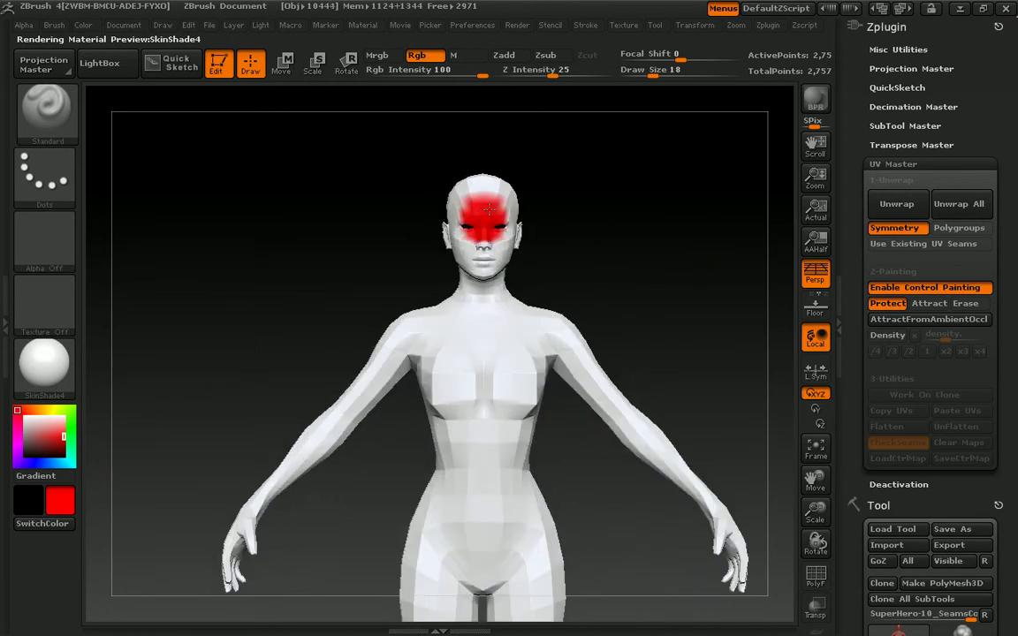
pyautogui.moveTo(570, 235)
pyautogui.mouseDown()
pyautogui.moveTo(608, 266)
pyautogui.moveTo(644, 261)
pyautogui.moveTo(616, 310)
pyautogui.moveTo(636, 315)
pyautogui.mouseUp()
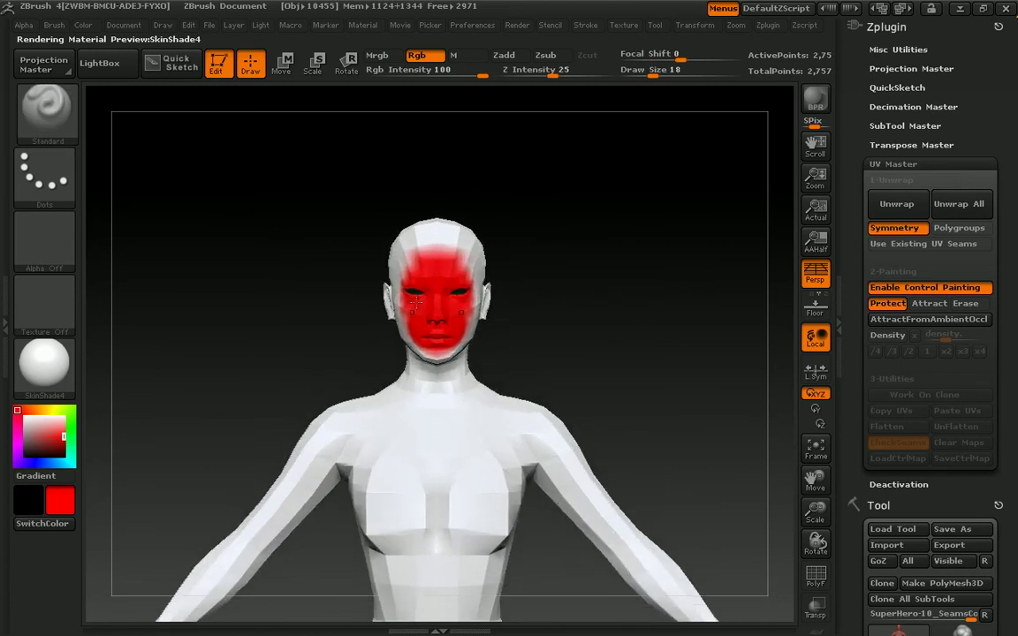
pyautogui.moveTo(459, 338); pyautogui.dragTo(504, 327)
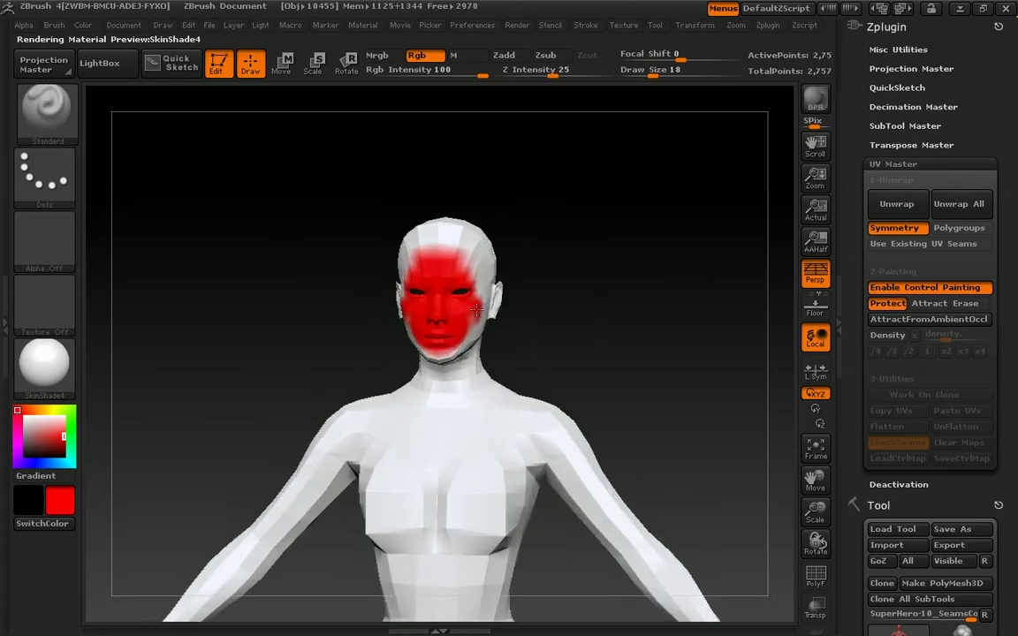
pyautogui.moveTo(444, 255); pyautogui.dragTo(470, 250)
pyautogui.moveTo(590, 295); pyautogui.dragTo(471, 362)
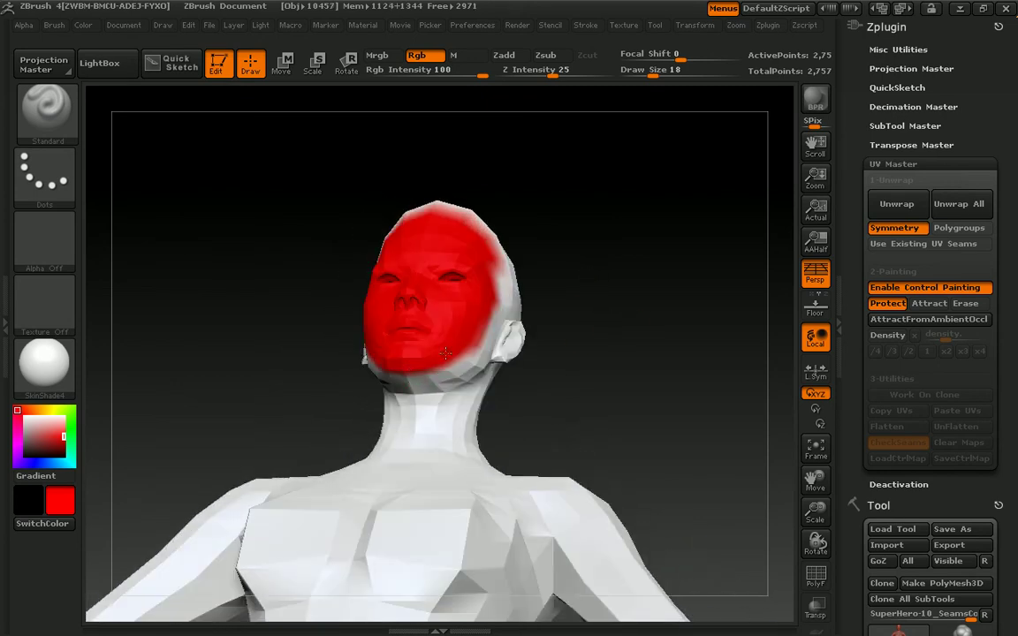
pyautogui.moveTo(539, 292); pyautogui.dragTo(467, 332)
# - Paint an Attract line from the top of the head down the back of the neck and spine with a draw size of 12
pyautogui.keyDown('shift'); pyautogui.moveTo(557, 305); pyautogui.dragTo(620, 275); pyautogui.keyUp('shift')
pyautogui.moveTo(765, 312)
pyautogui.mouseDown()
pyautogui.moveTo(687, 280)
pyautogui.moveTo(529, 246)
pyautogui.moveTo(638, 278)
pyautogui.moveTo(646, 265)
pyautogui.mouseUp()
pyautogui.click(930, 303)
pyautogui.press('s')
pyautogui.click(641, 238)
pyautogui.moveTo(645, 220)
pyautogui.mouseDown()
pyautogui.moveTo(632, 201)
pyautogui.moveTo(499, 220)
pyautogui.mouseUp()
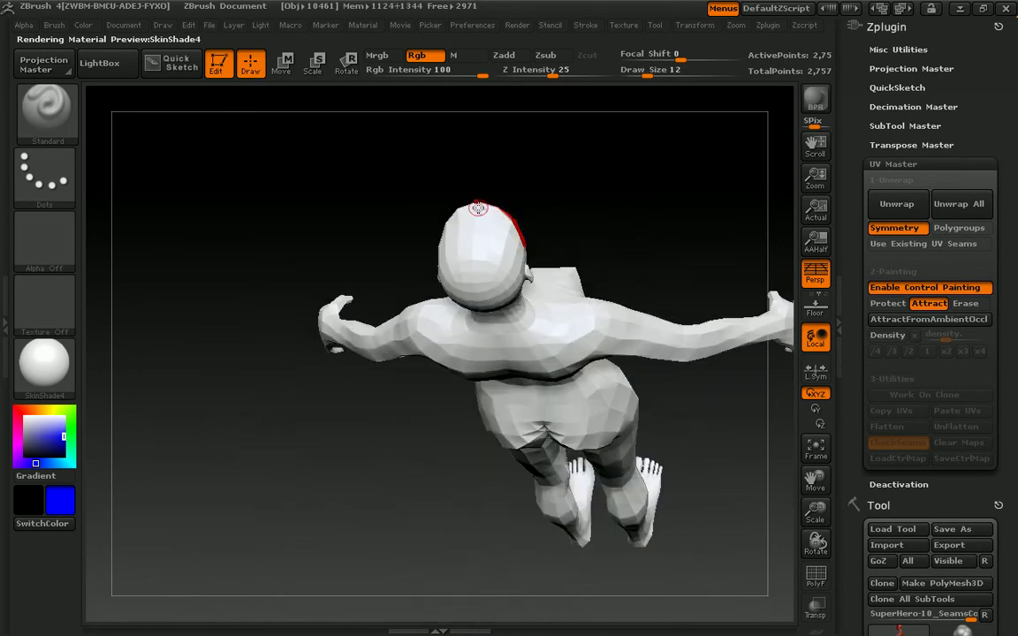
pyautogui.moveTo(585, 249); pyautogui.dragTo(604, 123)
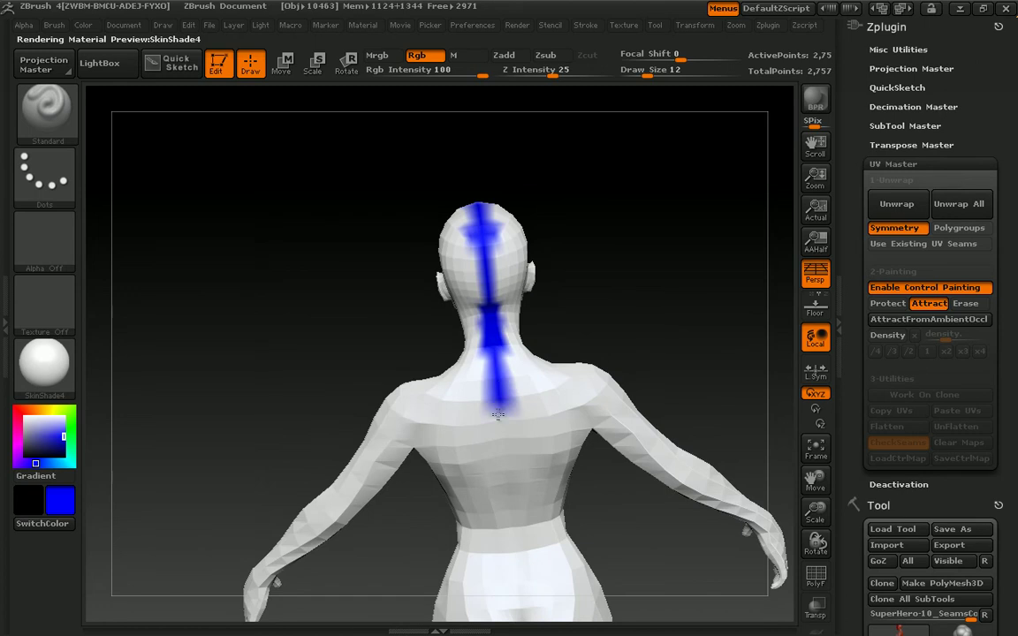
pyautogui.moveTo(498, 406); pyautogui.dragTo(507, 475)
# - Paint Attract strokes along the undersides of the arms and down the sides of the torso
pyautogui.moveTo(605, 350); pyautogui.dragTo(638, 216)
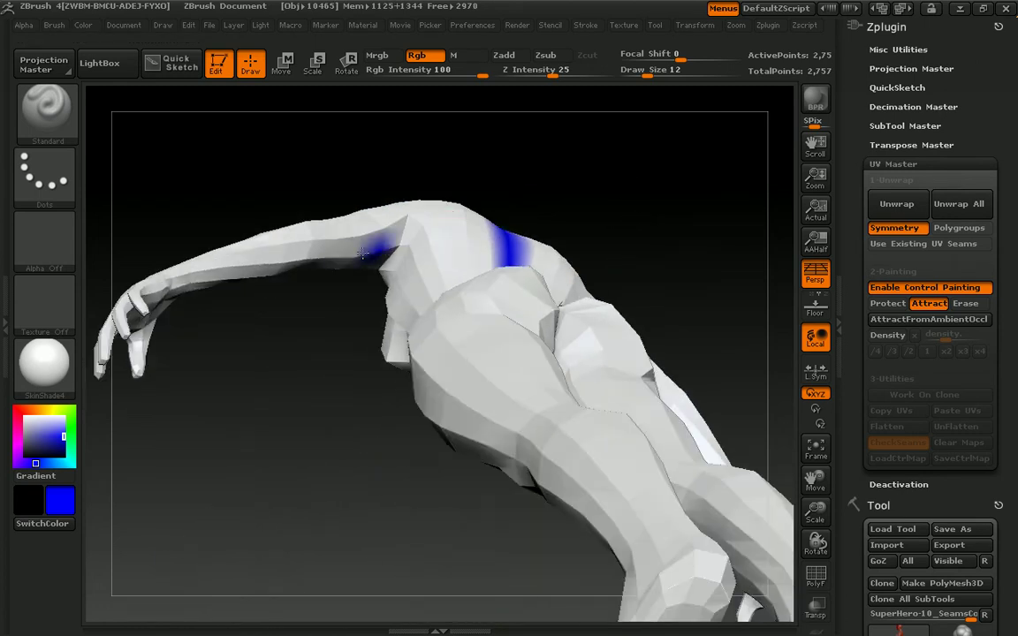
pyautogui.moveTo(369, 254); pyautogui.dragTo(280, 259)
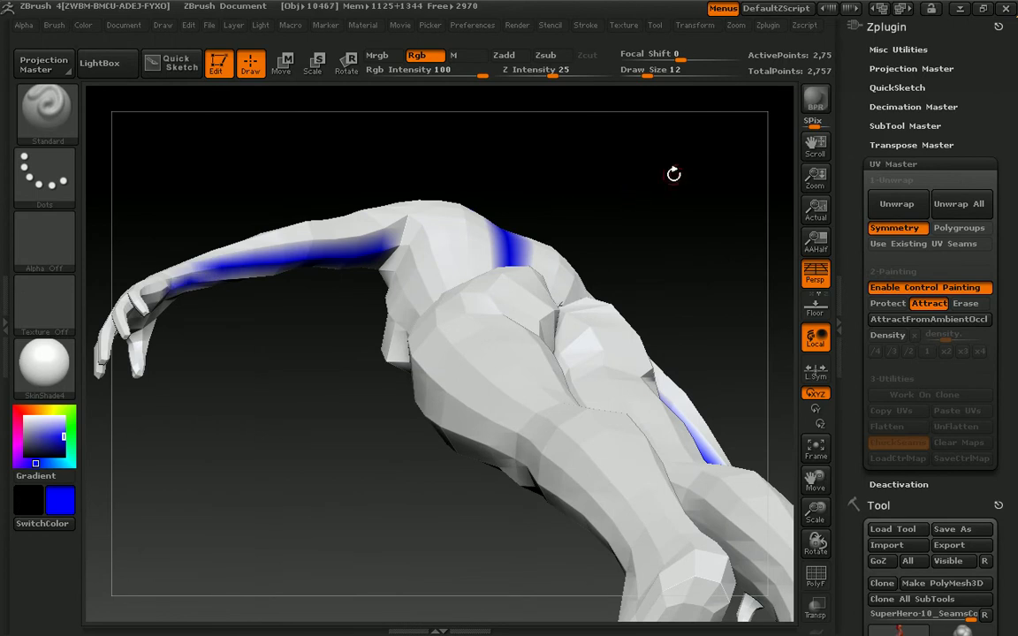
pyautogui.moveTo(651, 186); pyautogui.dragTo(700, 183)
pyautogui.moveTo(422, 286); pyautogui.dragTo(363, 220)
pyautogui.moveTo(470, 210)
pyautogui.mouseDown()
pyautogui.moveTo(655, 220)
pyautogui.moveTo(638, 231)
pyautogui.mouseUp()
pyautogui.moveTo(408, 264); pyautogui.dragTo(450, 297)
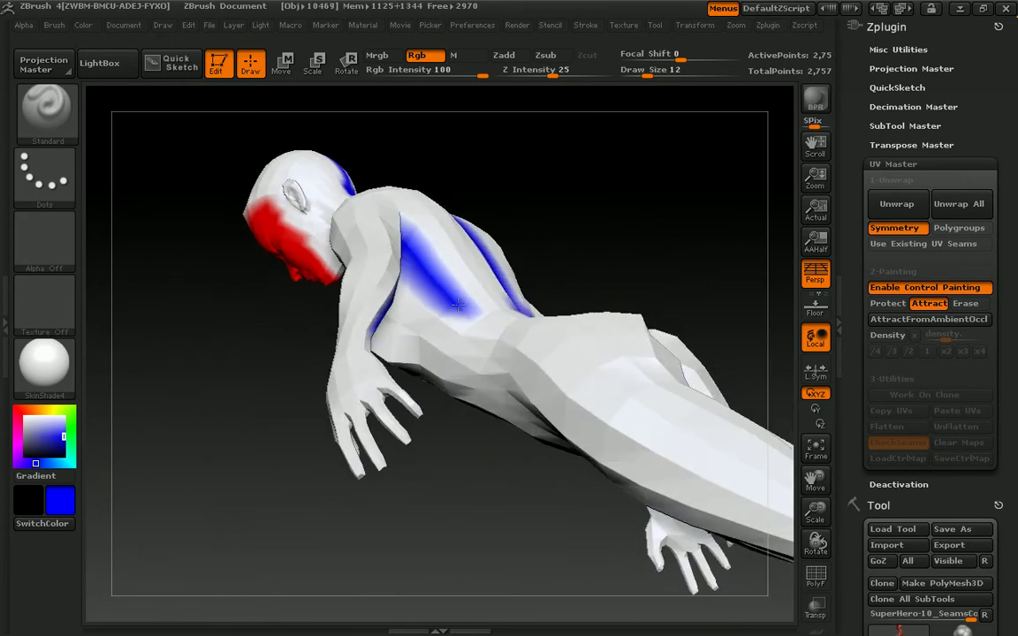
pyautogui.moveTo(601, 232); pyautogui.dragTo(707, 171)
# - Unwrap the clone with the painted Protect and Attract areas and check its seams from the back and front
pyautogui.moveTo(627, 204)
pyautogui.mouseDown()
pyautogui.moveTo(704, 91)
pyautogui.moveTo(632, 180)
pyautogui.moveTo(690, 175)
pyautogui.moveTo(621, 266)
pyautogui.moveTo(654, 285)
pyautogui.mouseUp()
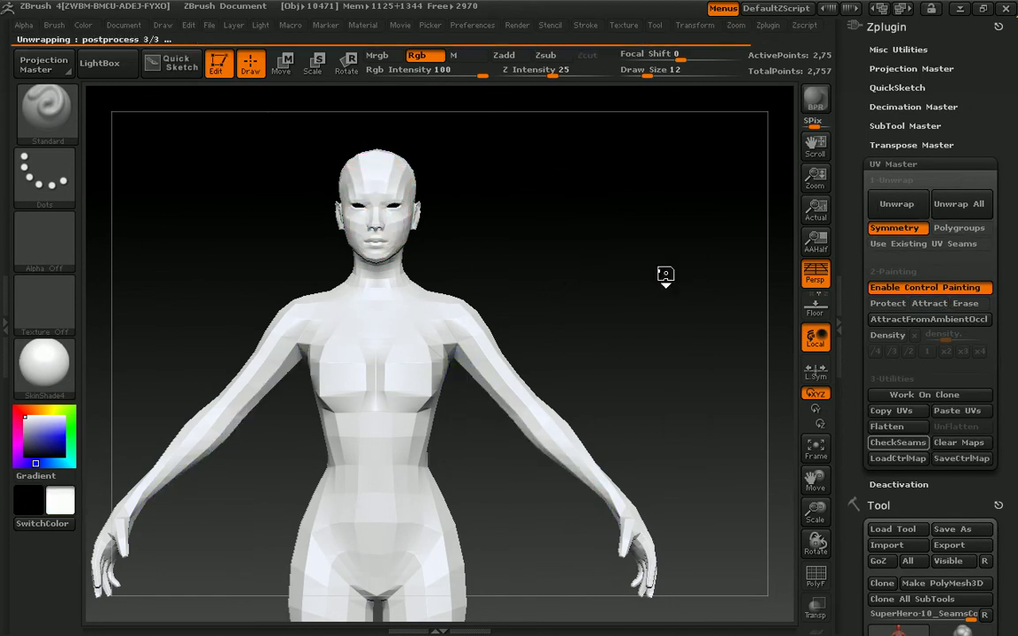
pyautogui.moveTo(667, 277); pyautogui.dragTo(746, 329)
pyautogui.moveTo(736, 374); pyautogui.dragTo(513, 114)
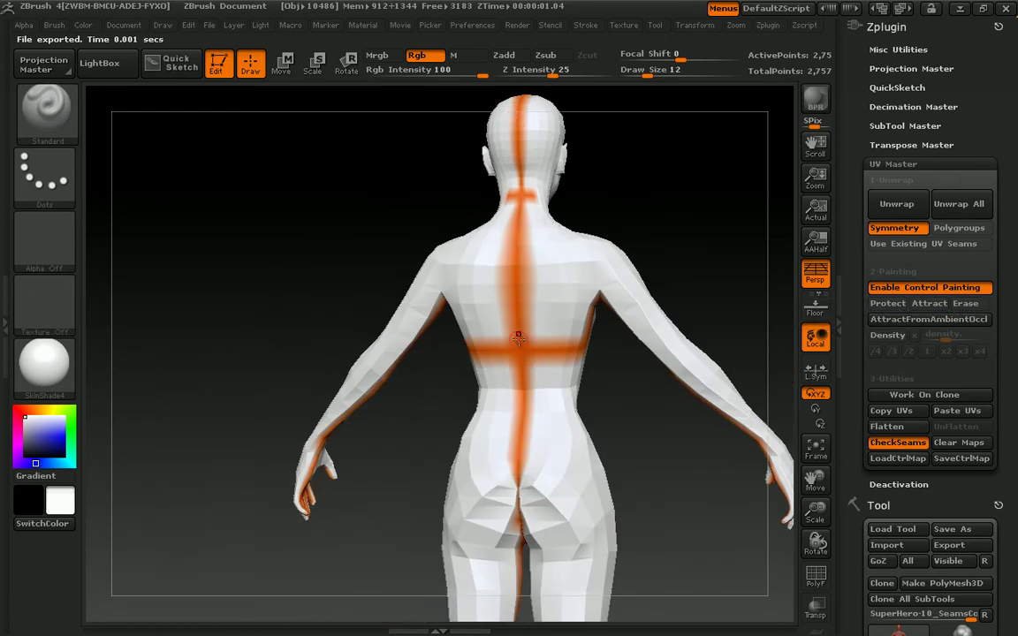
pyautogui.moveTo(692, 230); pyautogui.dragTo(766, 236)
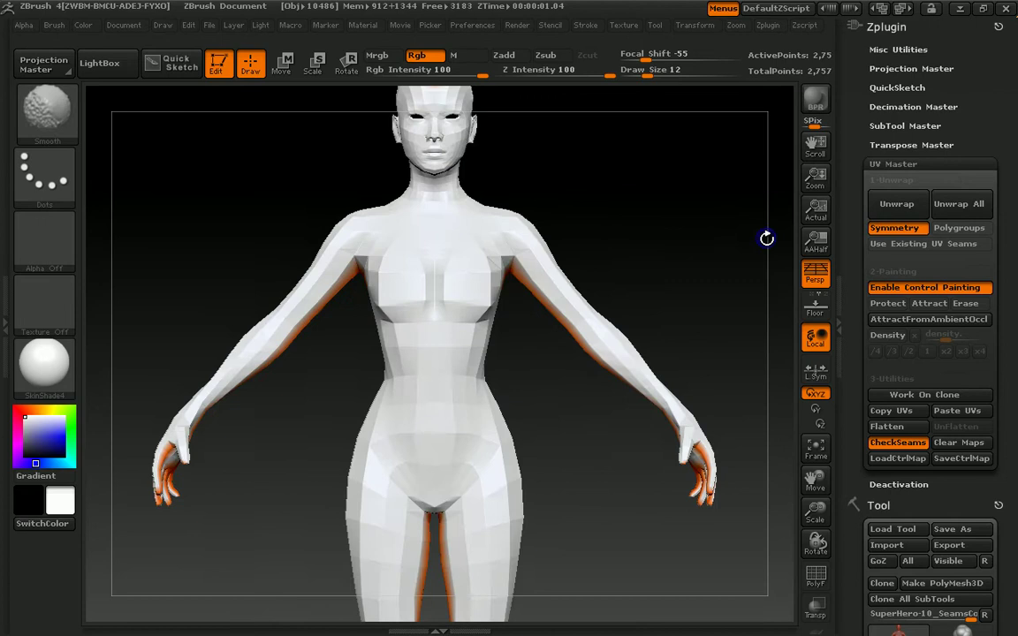
# - Flatten the control-painted unwrap to examine its UV layout, and restore the clone's 3D shape
pyautogui.click(899, 432)
pyautogui.keyDown('alt'); pyautogui.moveTo(652, 271); pyautogui.dragTo(621, 311); pyautogui.keyUp('alt')
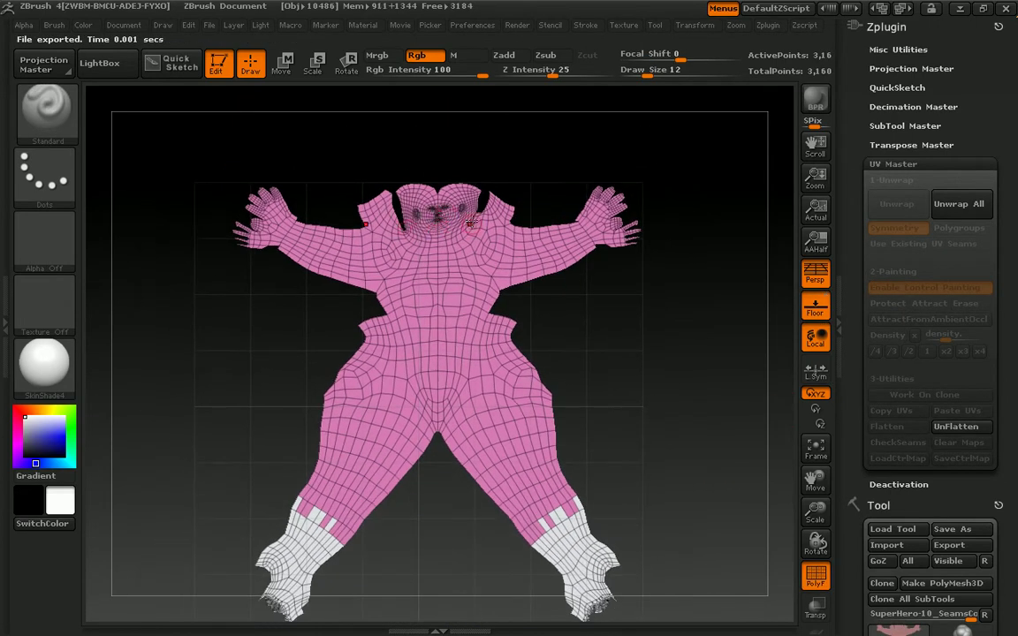
pyautogui.moveTo(530, 303); pyautogui.dragTo(631, 353)
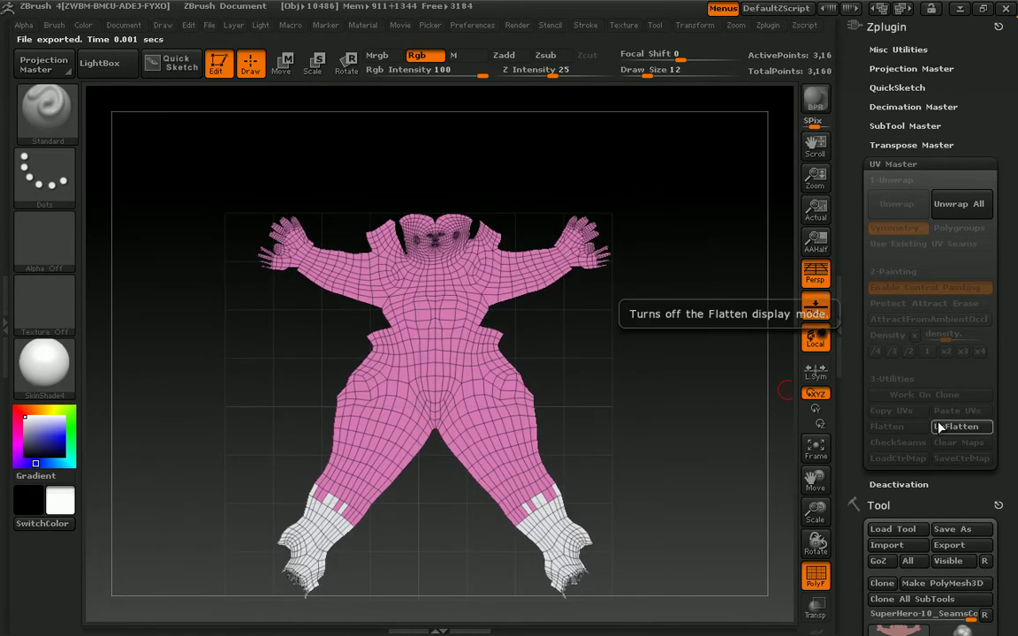
pyautogui.click(668, 275)
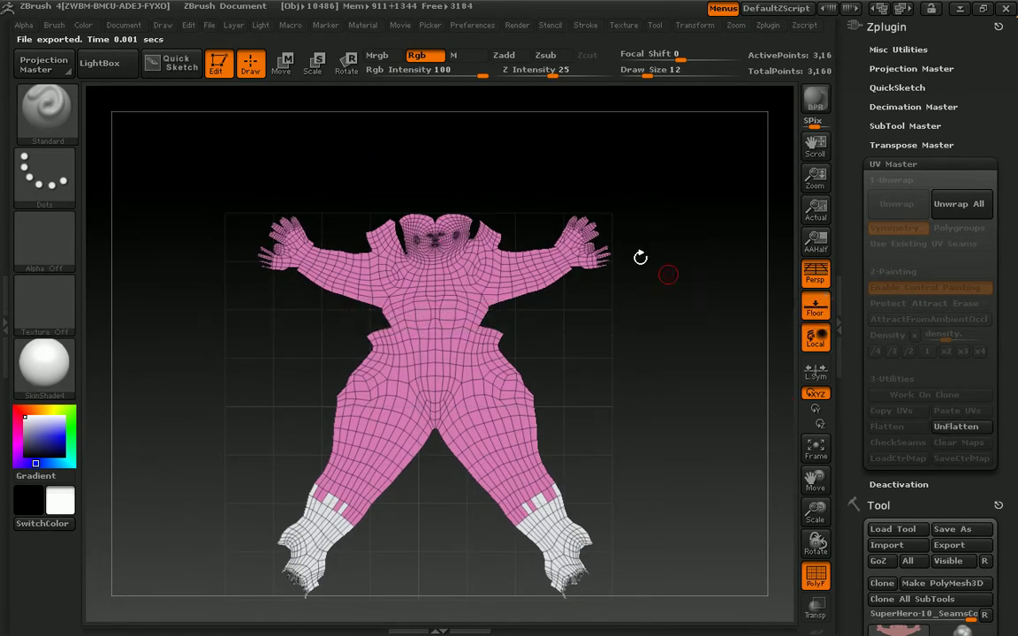
pyautogui.click(956, 430)
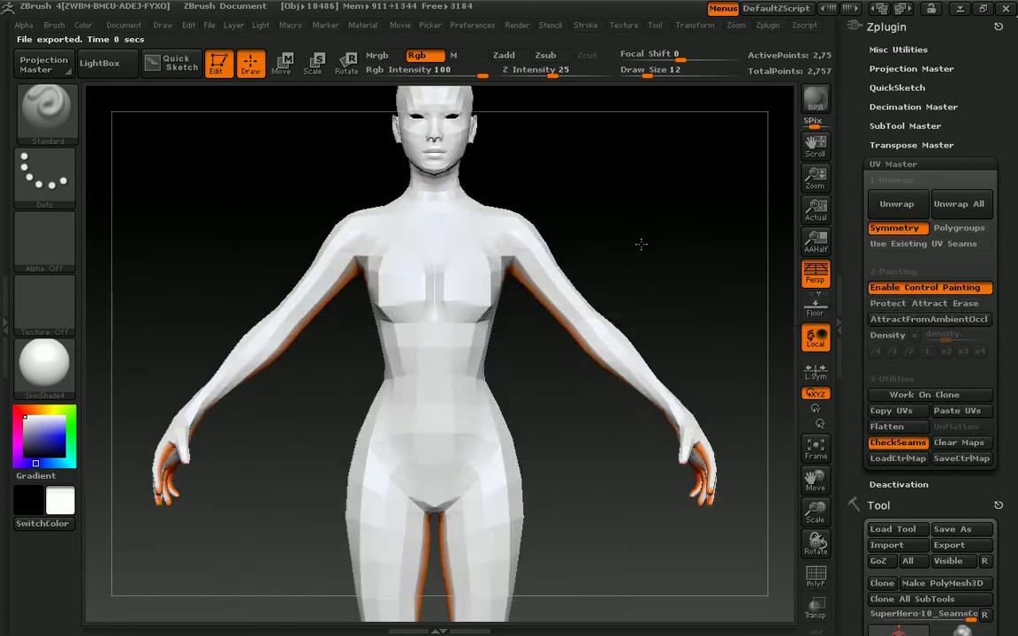
# - Inspect the seams on the clone's head, arms and inner legs from the front
pyautogui.moveTo(667, 204)
pyautogui.keyDown('alt'); pyautogui.mouseDown()
pyautogui.moveTo(634, 198)
pyautogui.moveTo(661, 195)
pyautogui.mouseUp(); pyautogui.keyUp('alt')
pyautogui.keyDown('alt'); pyautogui.moveTo(659, 152); pyautogui.dragTo(755, 263); pyautogui.keyUp('alt')
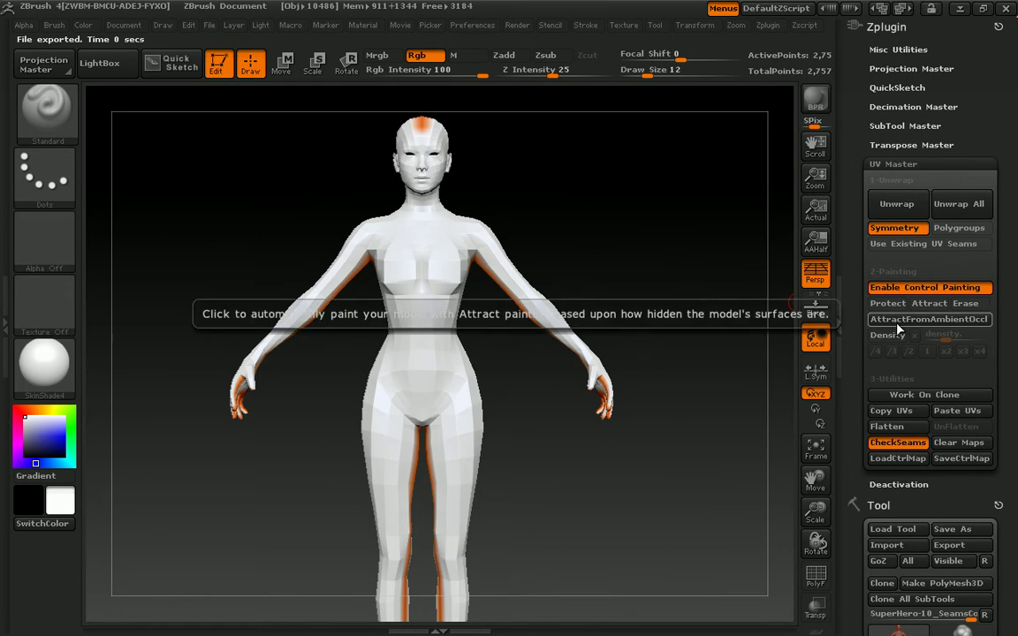
pyautogui.moveTo(654, 265); pyautogui.dragTo(651, 162)
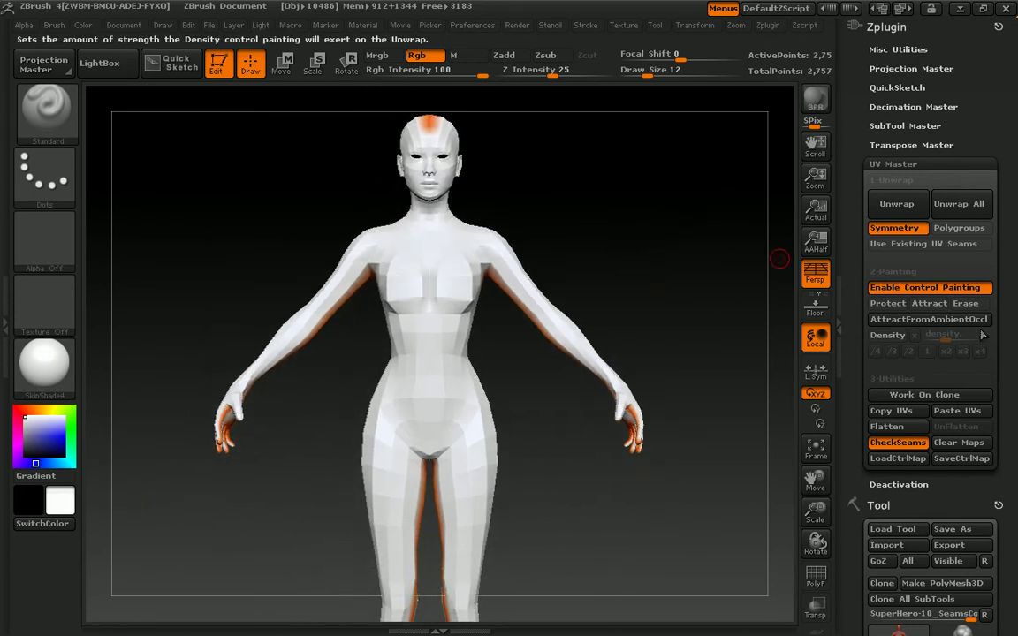
pyautogui.moveTo(652, 236)
pyautogui.mouseDown()
pyautogui.moveTo(594, 238)
pyautogui.moveTo(657, 237)
pyautogui.mouseUp()
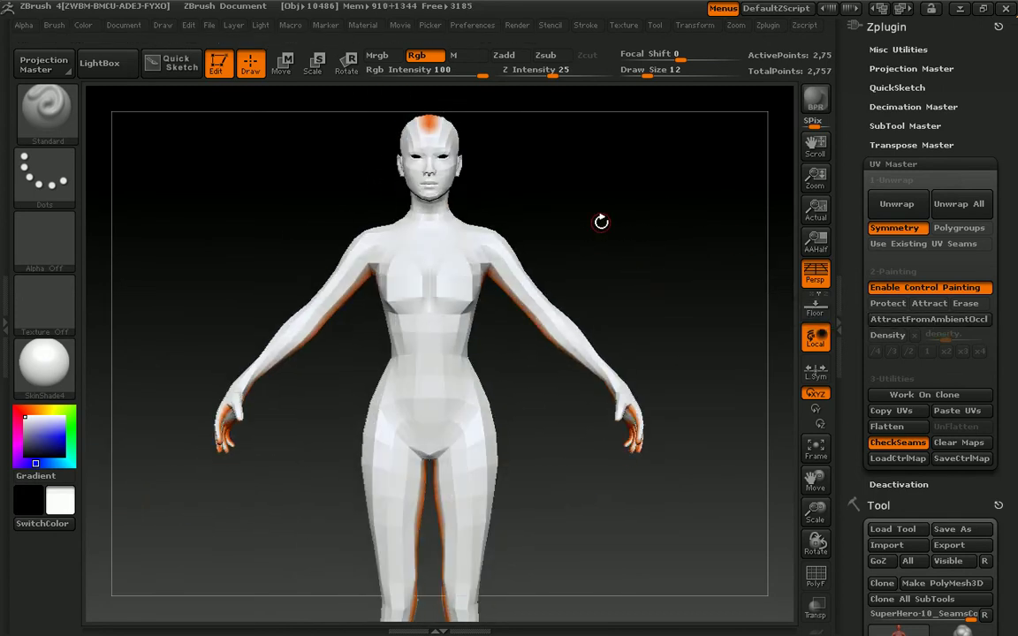
# - Set the draw size to 13 and apply Attract painting from ambient occlusion to the whole clone
pyautogui.press('s')
pyautogui.click(632, 255)
pyautogui.moveTo(614, 249); pyautogui.dragTo(665, 250)
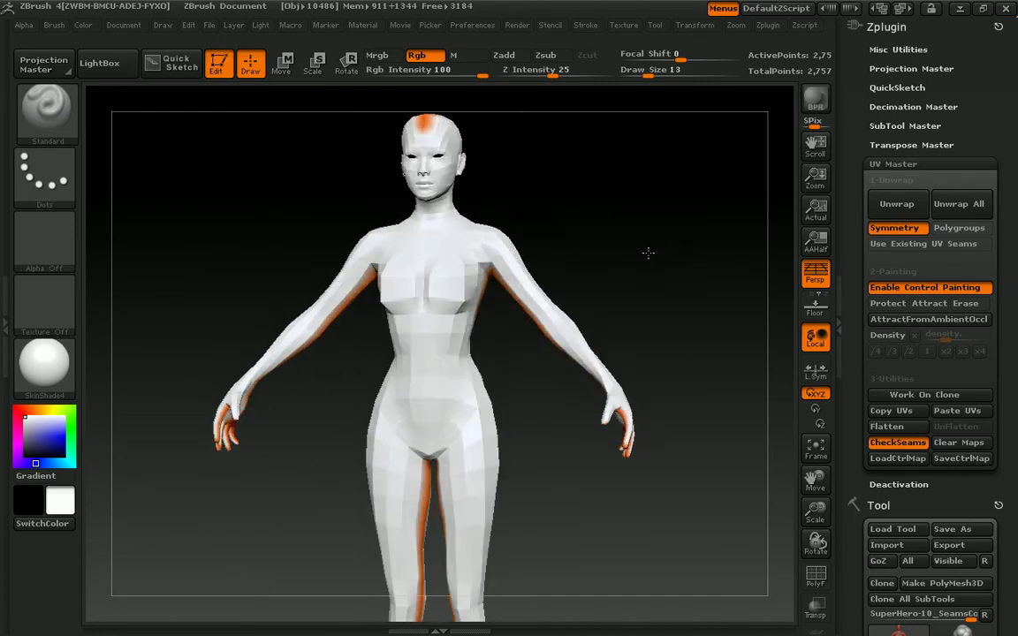
pyautogui.press('f')
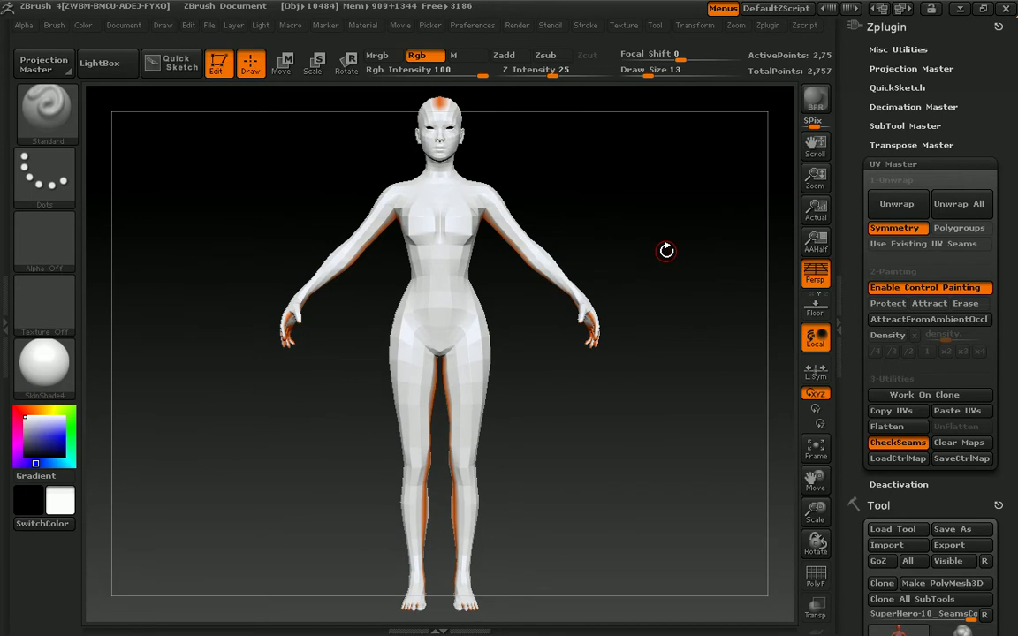
pyautogui.click(929, 319)
pyautogui.moveTo(672, 243); pyautogui.dragTo(787, 288)
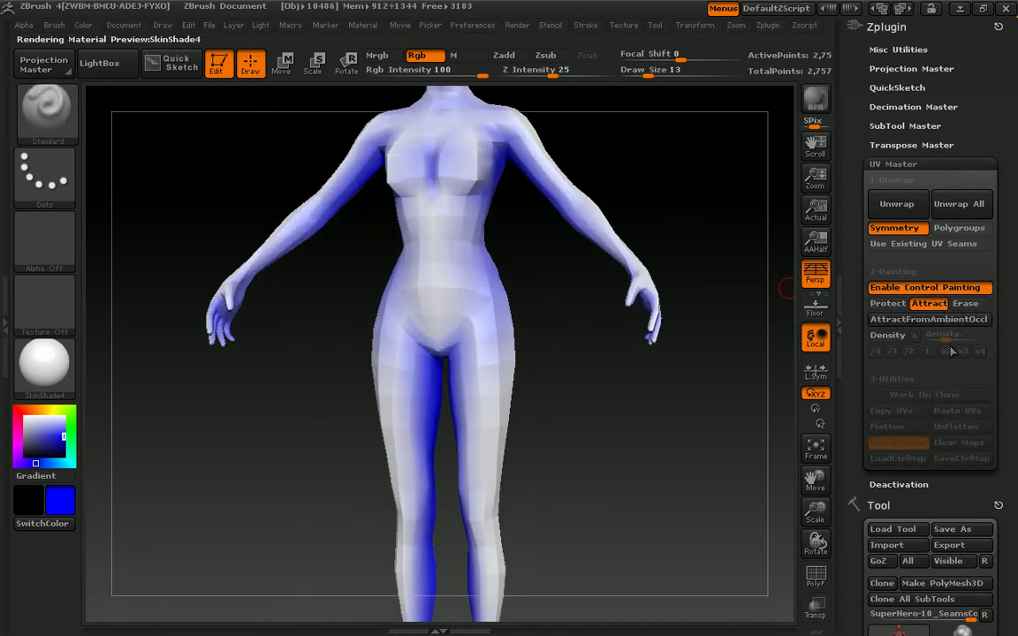
pyautogui.moveTo(689, 217)
pyautogui.keyDown('alt'); pyautogui.mouseDown()
pyautogui.moveTo(676, 211)
pyautogui.moveTo(648, 318)
pyautogui.moveTo(580, 228)
pyautogui.moveTo(671, 277)
pyautogui.moveTo(498, 217)
pyautogui.mouseUp(); pyautogui.keyUp('alt')
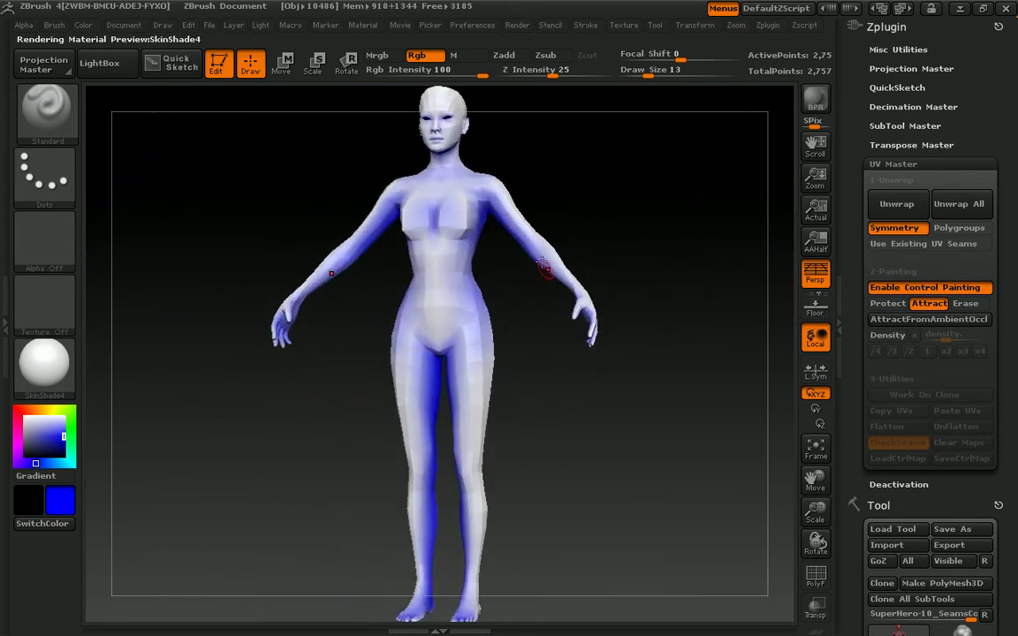
pyautogui.moveTo(466, 166)
pyautogui.mouseDown()
pyautogui.moveTo(529, 143)
pyautogui.moveTo(541, 266)
pyautogui.moveTo(453, 184)
pyautogui.mouseUp()
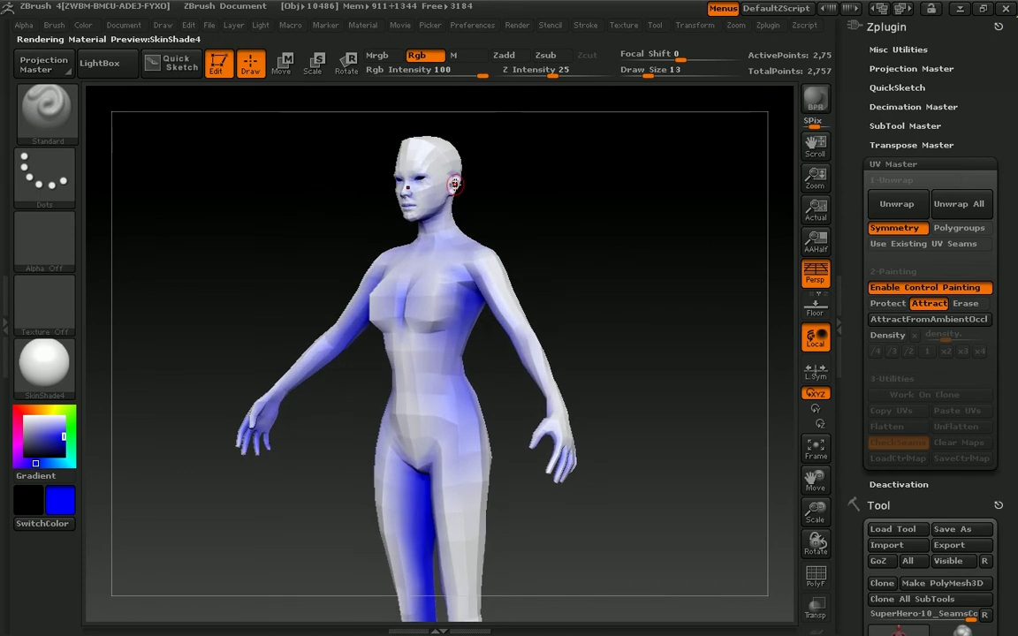
pyautogui.keyDown('shift'); pyautogui.moveTo(542, 254); pyautogui.dragTo(595, 277); pyautogui.keyUp('shift')
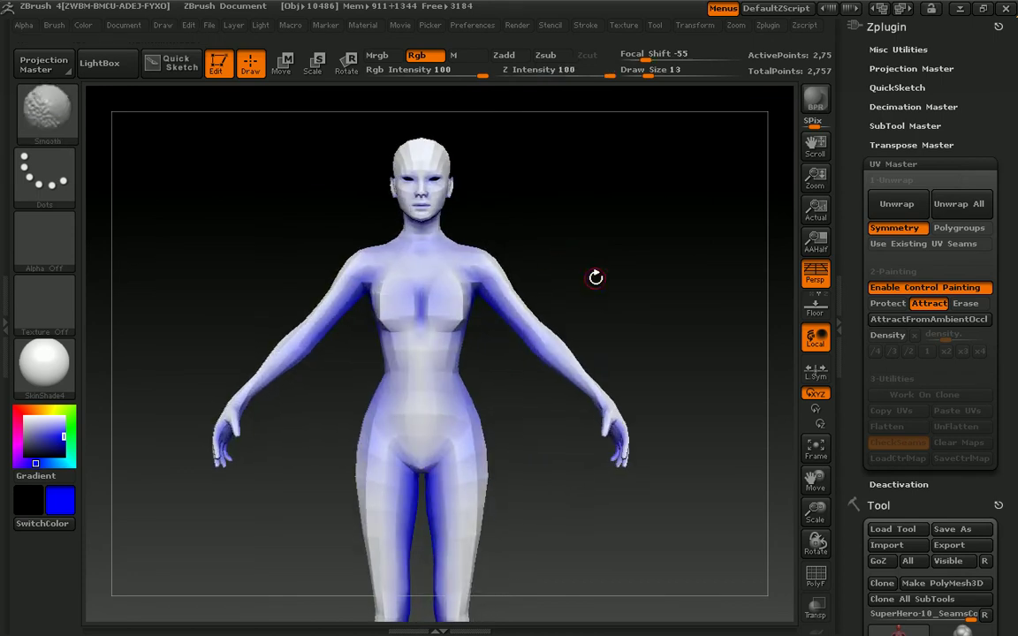
# - Unwrap the clone with the ambient-occlusion Attract painting and check its seams from several angles
pyautogui.moveTo(653, 372); pyautogui.dragTo(702, 305)
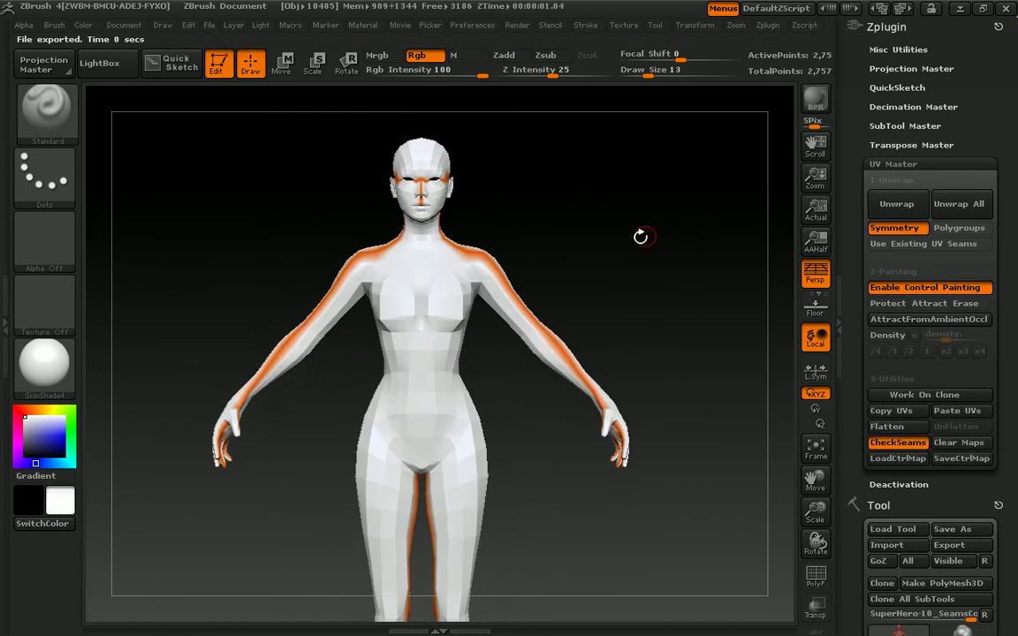
pyautogui.moveTo(659, 443); pyautogui.dragTo(424, 379)
pyautogui.moveTo(582, 473); pyautogui.dragTo(555, 185)
pyautogui.moveTo(447, 237); pyautogui.dragTo(696, 213)
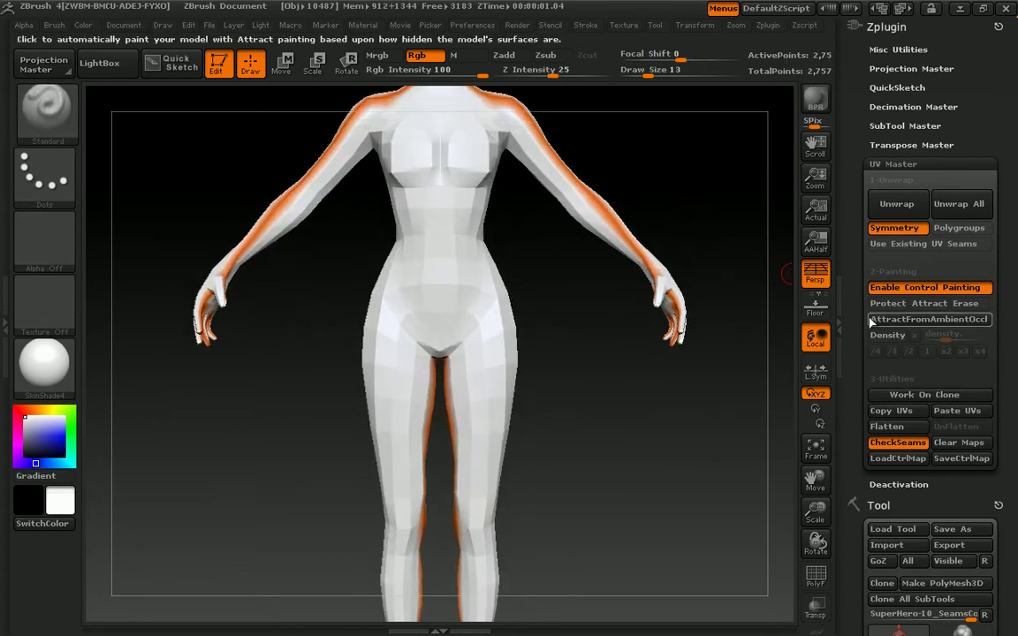
pyautogui.moveTo(652, 196); pyautogui.dragTo(669, 209)
pyautogui.press('f')
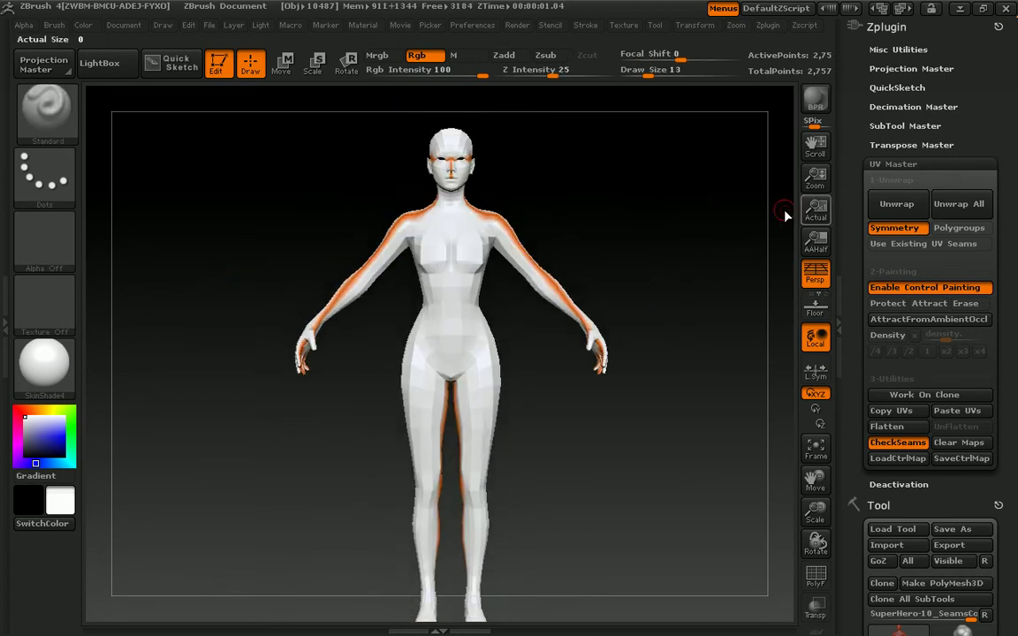
# - Unwrap the clone once more and flatten it to show its UV layout
pyautogui.click(895, 205)
pyautogui.moveTo(684, 258)
pyautogui.mouseDown()
pyautogui.moveTo(647, 252)
pyautogui.moveTo(668, 270)
pyautogui.moveTo(674, 218)
pyautogui.mouseUp()
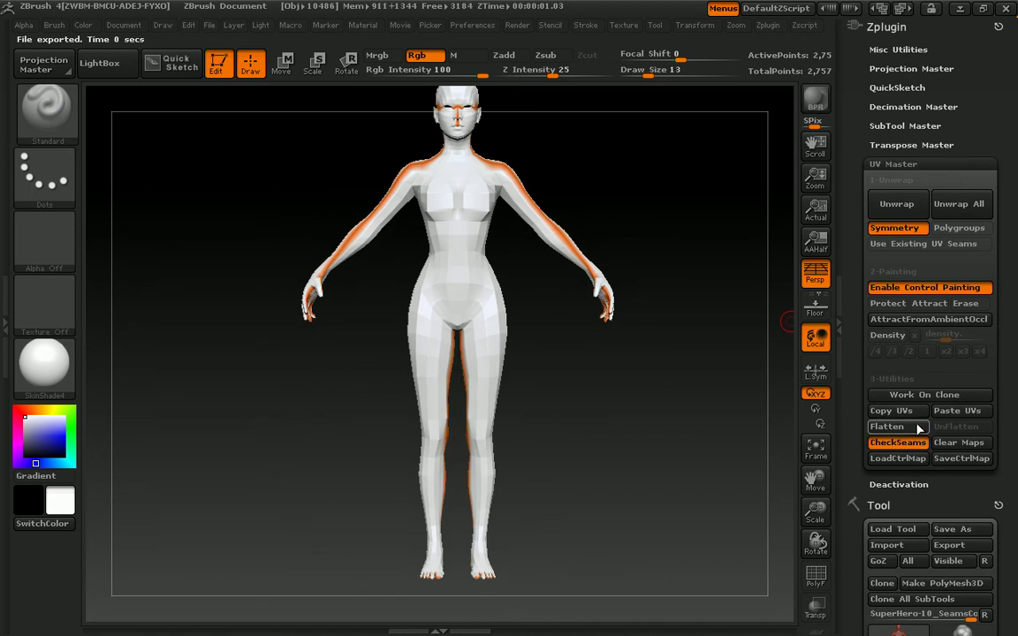
pyautogui.click(887, 426)
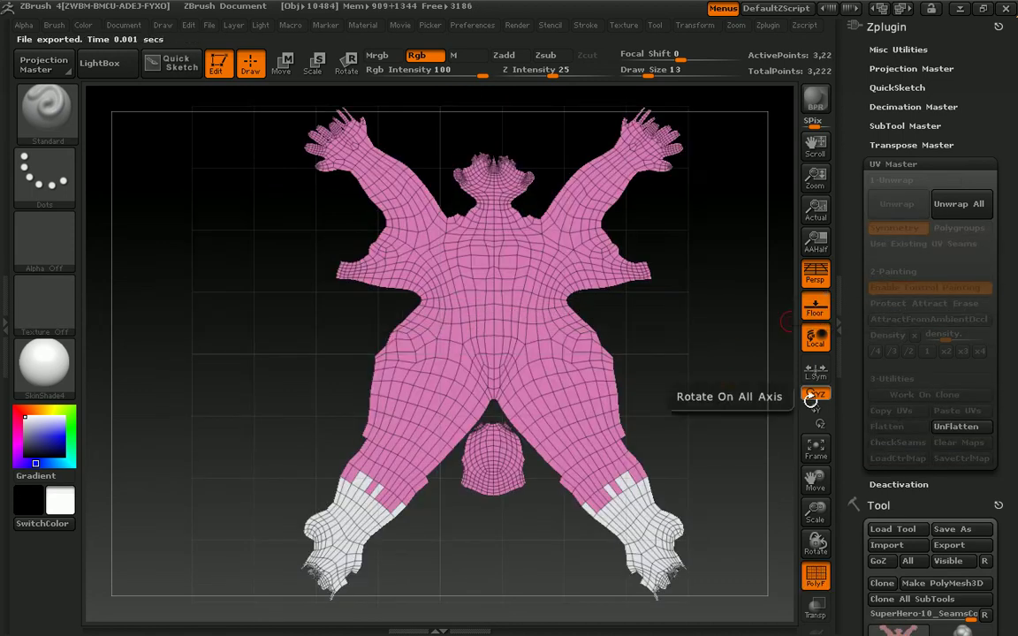
# - Unflatten the clone and inspect the seams on its head, arms and torso from the front and side
pyautogui.moveTo(734, 318); pyautogui.dragTo(692, 334)
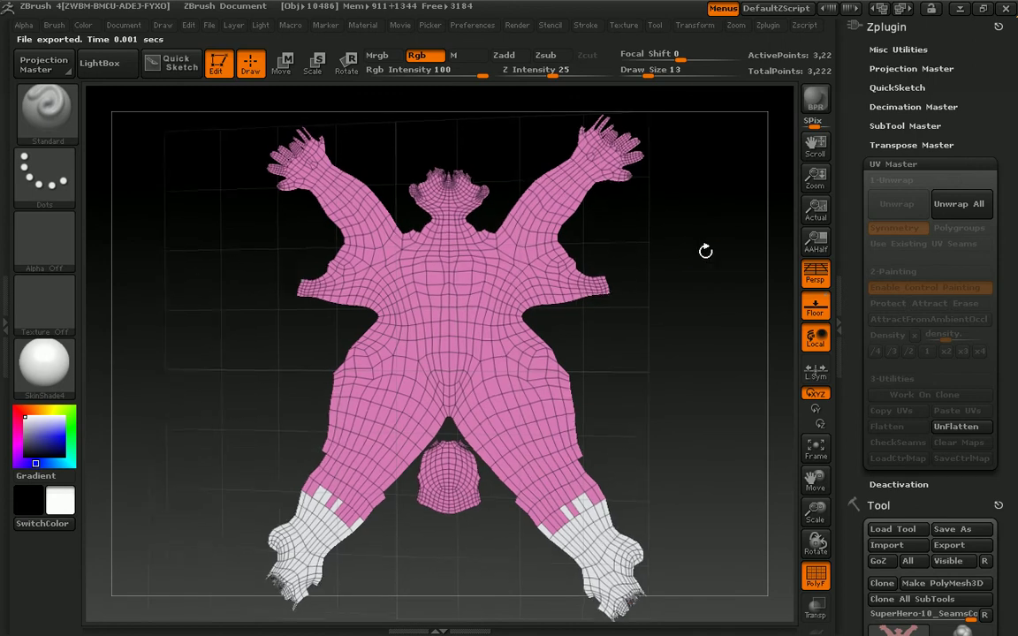
pyautogui.click(957, 427)
pyautogui.keyDown('alt'); pyautogui.moveTo(679, 258); pyautogui.dragTo(690, 292); pyautogui.keyUp('alt')
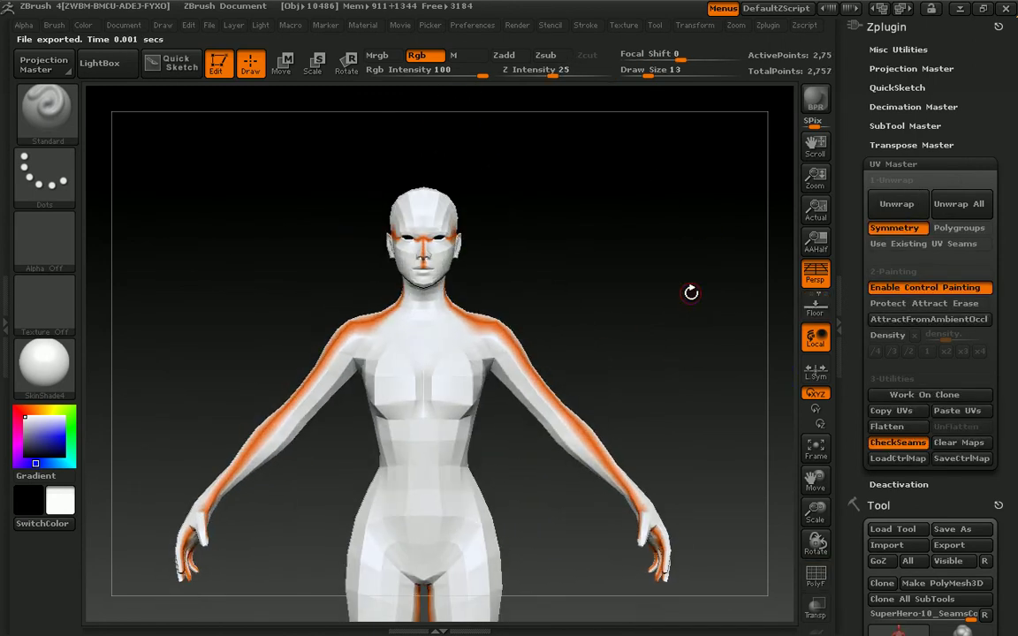
pyautogui.moveTo(610, 330); pyautogui.dragTo(667, 330)
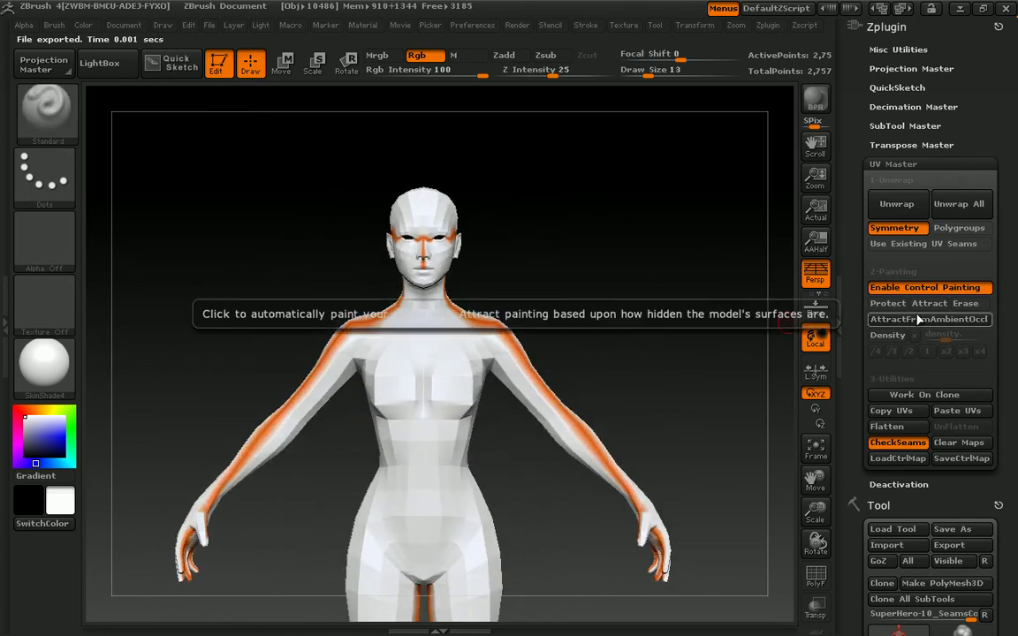
pyautogui.moveTo(703, 292); pyautogui.dragTo(606, 310)
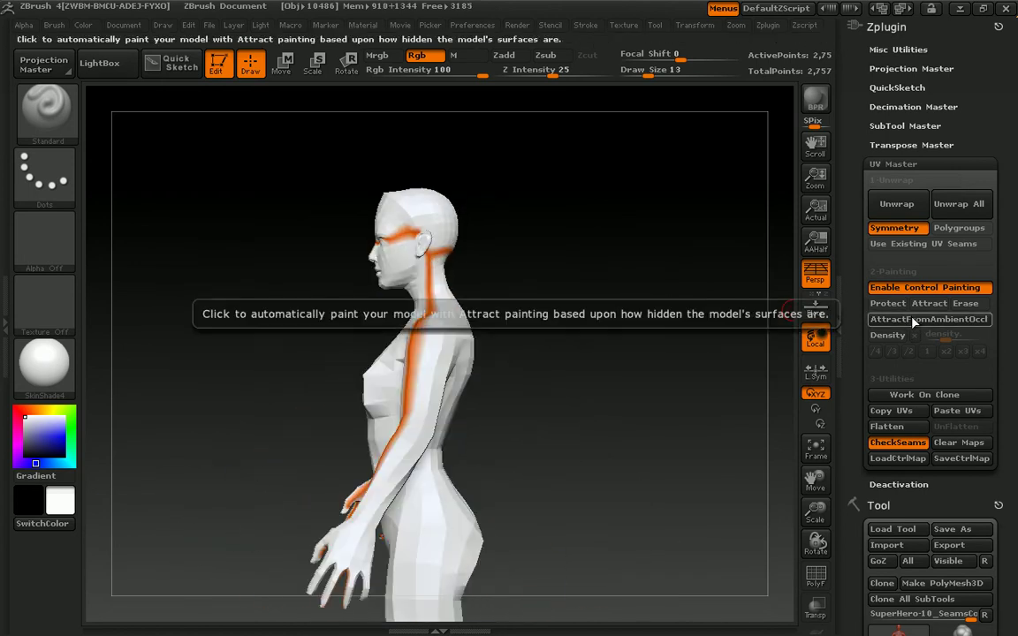
pyautogui.moveTo(676, 284)
pyautogui.mouseDown()
pyautogui.moveTo(645, 273)
pyautogui.moveTo(693, 273)
pyautogui.moveTo(669, 282)
pyautogui.moveTo(742, 305)
pyautogui.mouseUp()
# - Set the draw size to 19 and enable Density control painting on the clone
pyautogui.press('s')
pyautogui.moveTo(592, 291); pyautogui.dragTo(600, 291)
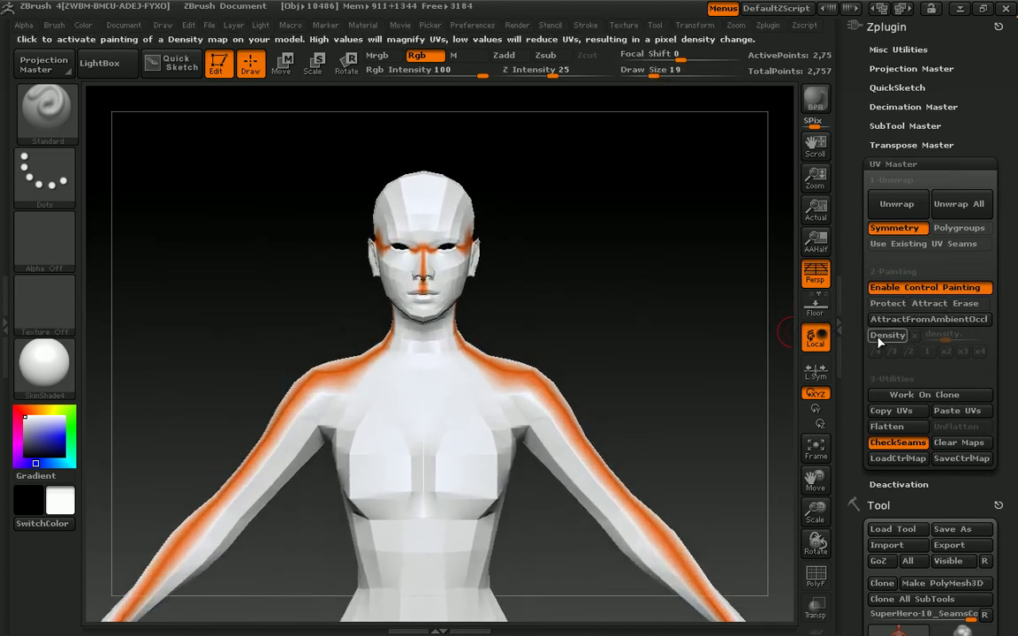
pyautogui.moveTo(789, 302); pyautogui.dragTo(666, 300)
pyautogui.click(887, 335)
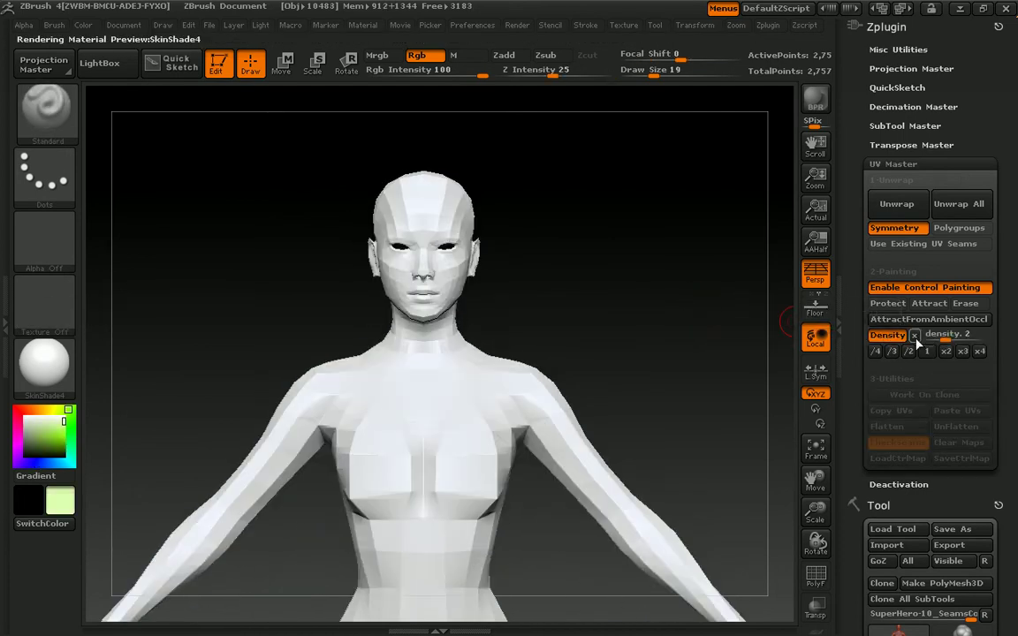
# - Unwrap the clone with Symmetry on and flatten it to show its new UV layout
pyautogui.moveTo(760, 309); pyautogui.dragTo(557, 241)
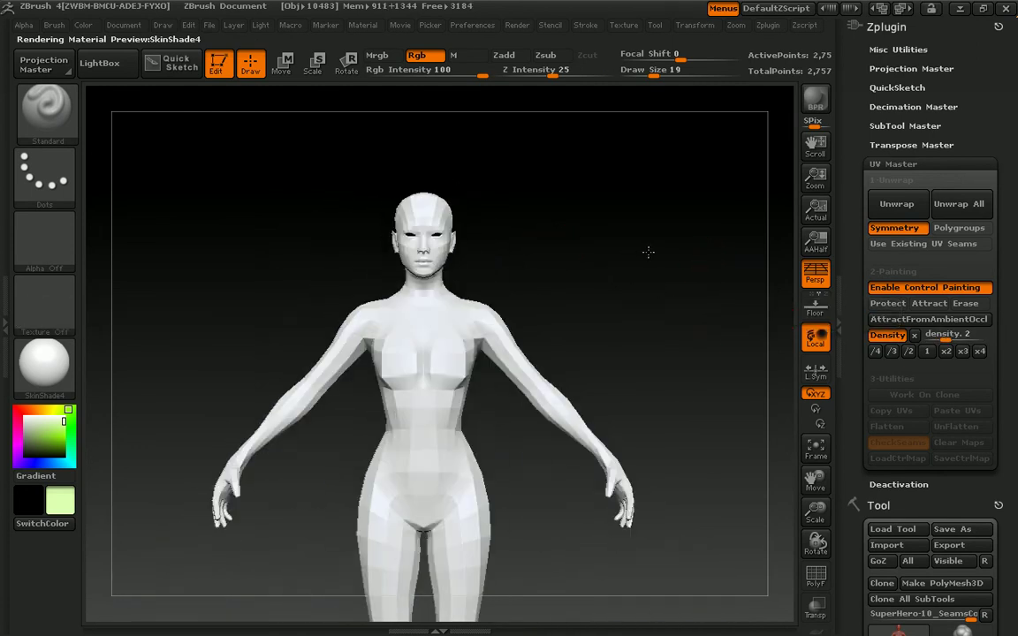
pyautogui.moveTo(559, 175); pyautogui.dragTo(619, 201)
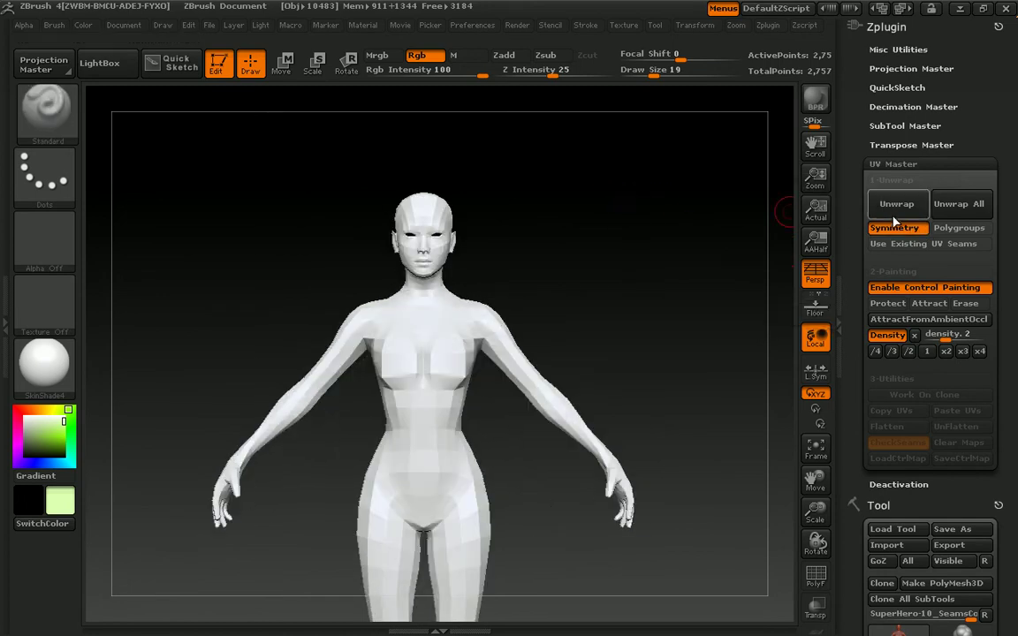
pyautogui.click(897, 209)
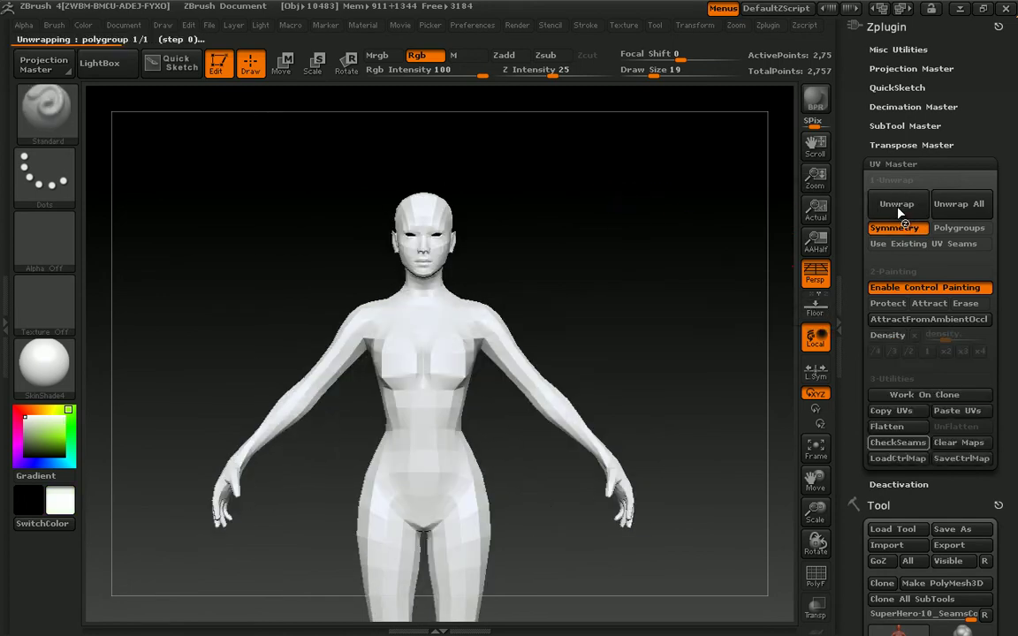
pyautogui.moveTo(682, 225)
pyautogui.mouseDown()
pyautogui.moveTo(613, 215)
pyautogui.moveTo(692, 232)
pyautogui.mouseUp()
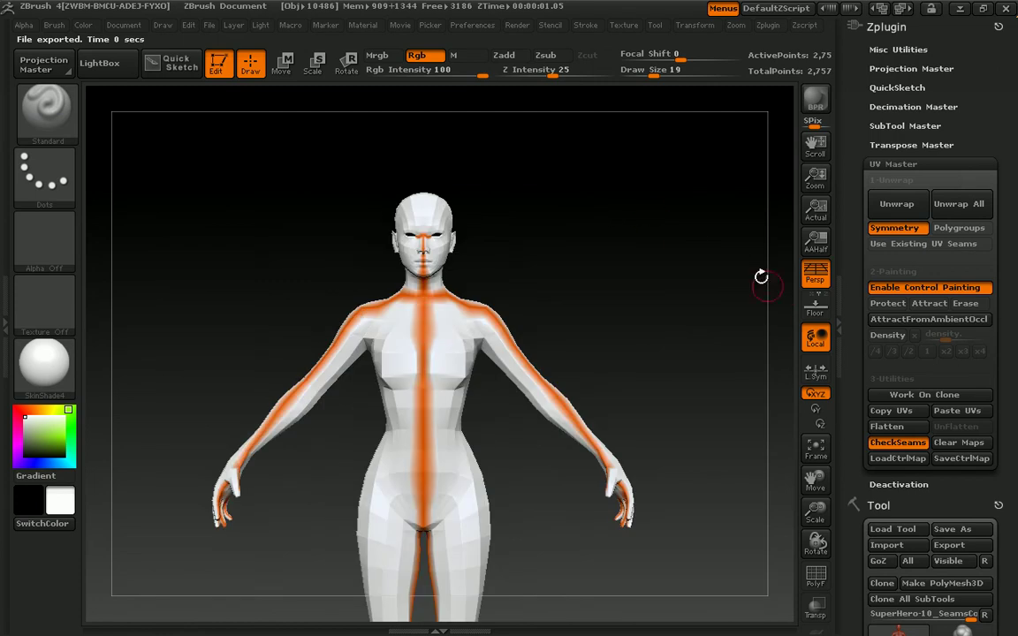
pyautogui.click(883, 427)
# - Leave a snapshot of the flattened layout on the canvas as a reference and move the live layout beside it
pyautogui.keyDown('alt'); pyautogui.moveTo(661, 318); pyautogui.dragTo(510, 265); pyautogui.keyUp('alt')
pyautogui.press('shift')
pyautogui.hotkey('shift', 's')
pyautogui.keyDown('alt'); pyautogui.moveTo(449, 250); pyautogui.dragTo(699, 315); pyautogui.keyUp('alt')
pyautogui.moveTo(720, 312)
pyautogui.mouseDown()
pyautogui.moveTo(661, 299)
pyautogui.moveTo(725, 295)
pyautogui.mouseUp()
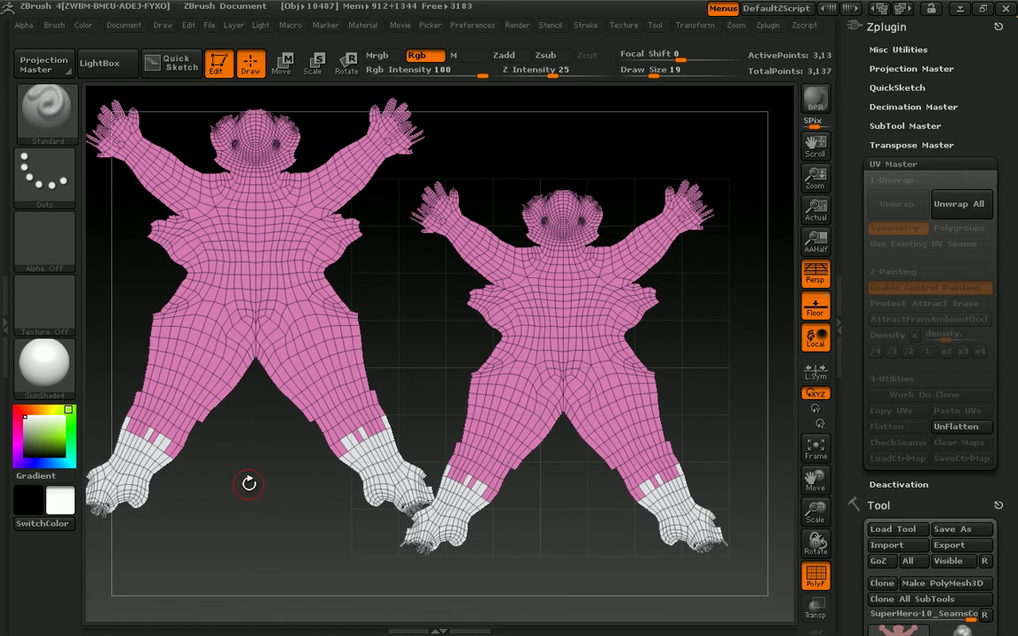
pyautogui.keyDown('alt'); pyautogui.moveTo(250, 483); pyautogui.dragTo(272, 484); pyautogui.keyUp('alt')
# - Unflatten the clone, enlarge its head beside the reference snapshot, and set the draw size to 23
pyautogui.click(954, 428)
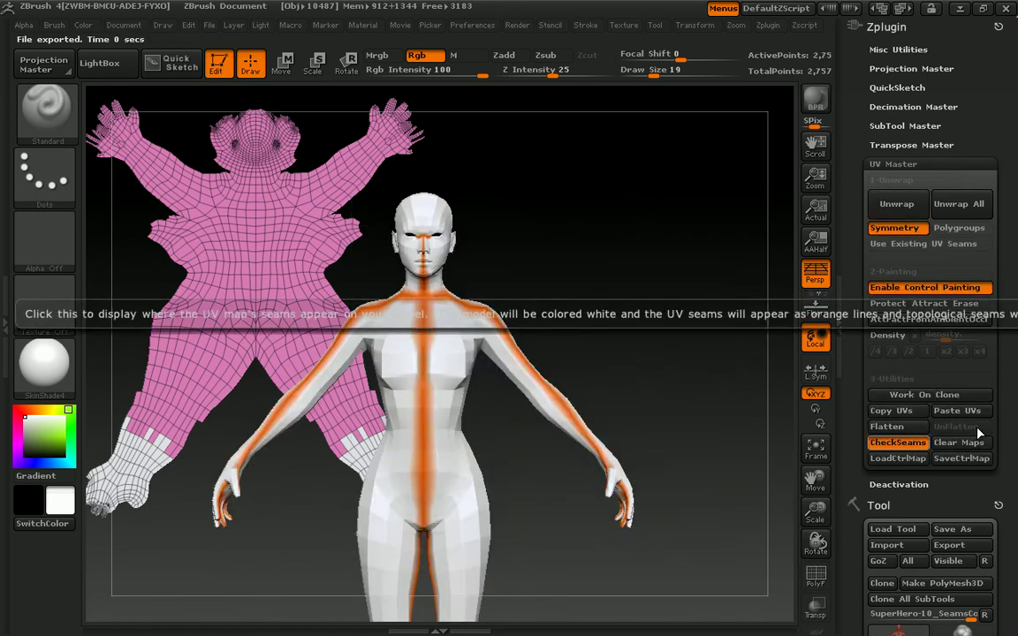
pyautogui.moveTo(659, 274)
pyautogui.keyDown('alt'); pyautogui.mouseDown()
pyautogui.moveTo(707, 298)
pyautogui.moveTo(722, 273)
pyautogui.moveTo(702, 273)
pyautogui.mouseUp(); pyautogui.keyUp('alt')
pyautogui.press('s')
pyautogui.click(696, 289)
pyautogui.press('s')
pyautogui.click(696, 273)
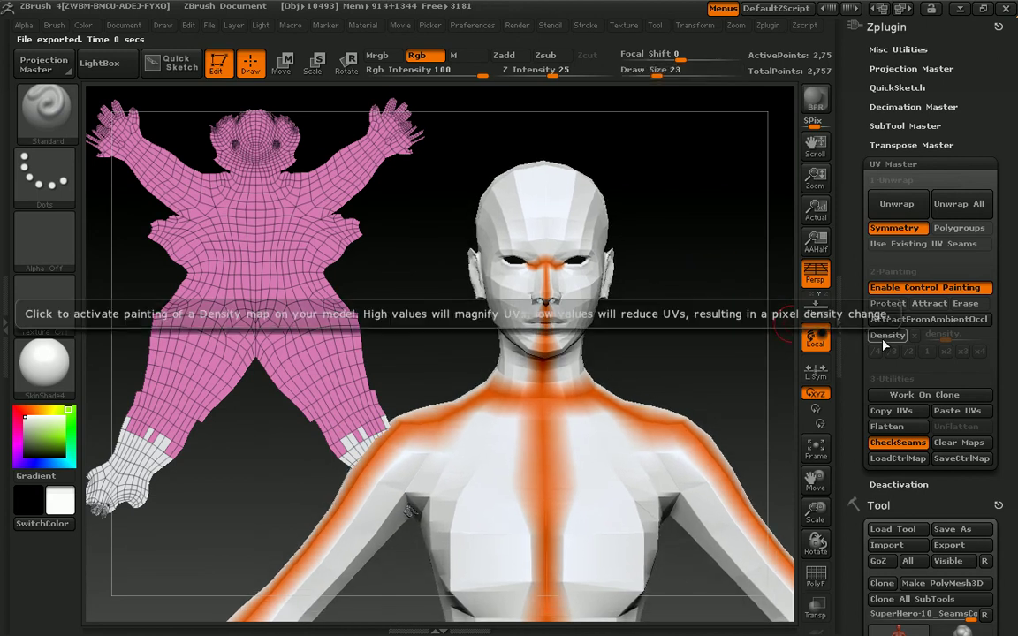
# - Enable Density painting and paint the whole face with the /4 density
pyautogui.moveTo(716, 295); pyautogui.dragTo(634, 261)
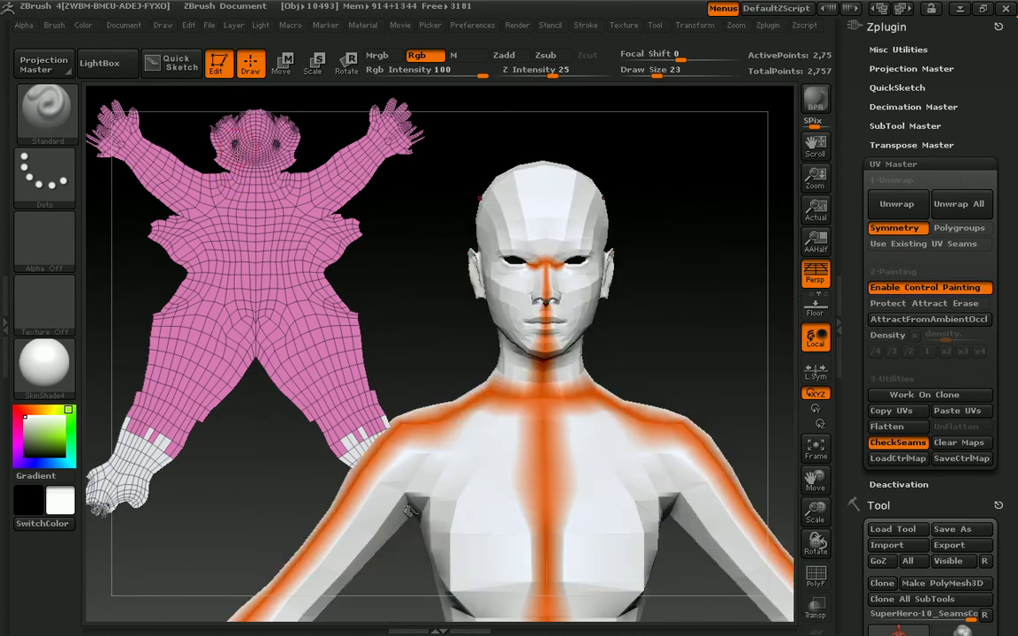
pyautogui.click(887, 335)
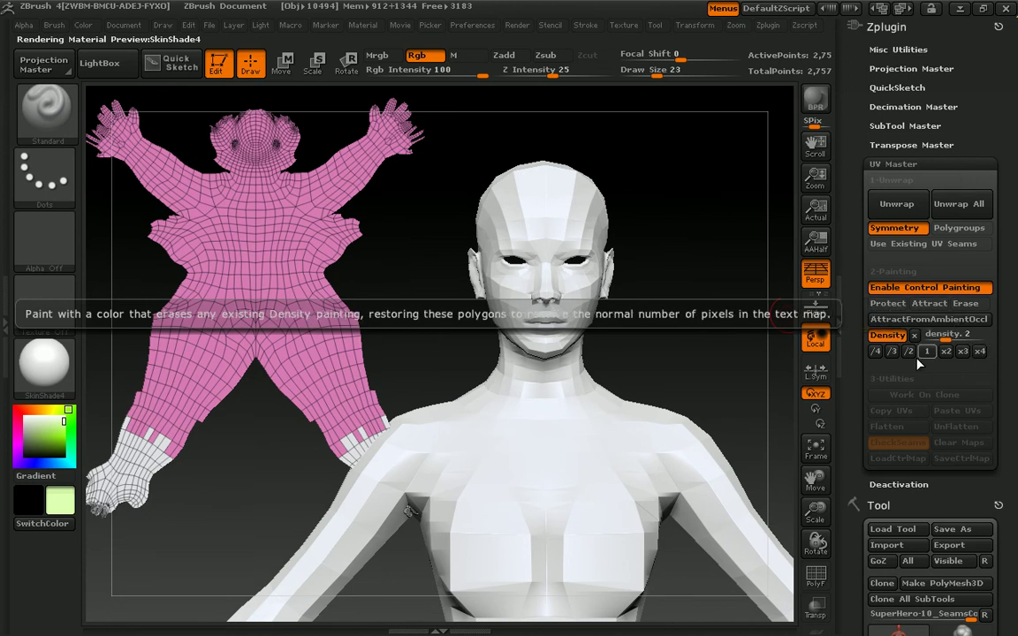
pyautogui.keyDown('shift'); pyautogui.moveTo(711, 309); pyautogui.dragTo(730, 307); pyautogui.keyUp('shift')
pyautogui.click(876, 351)
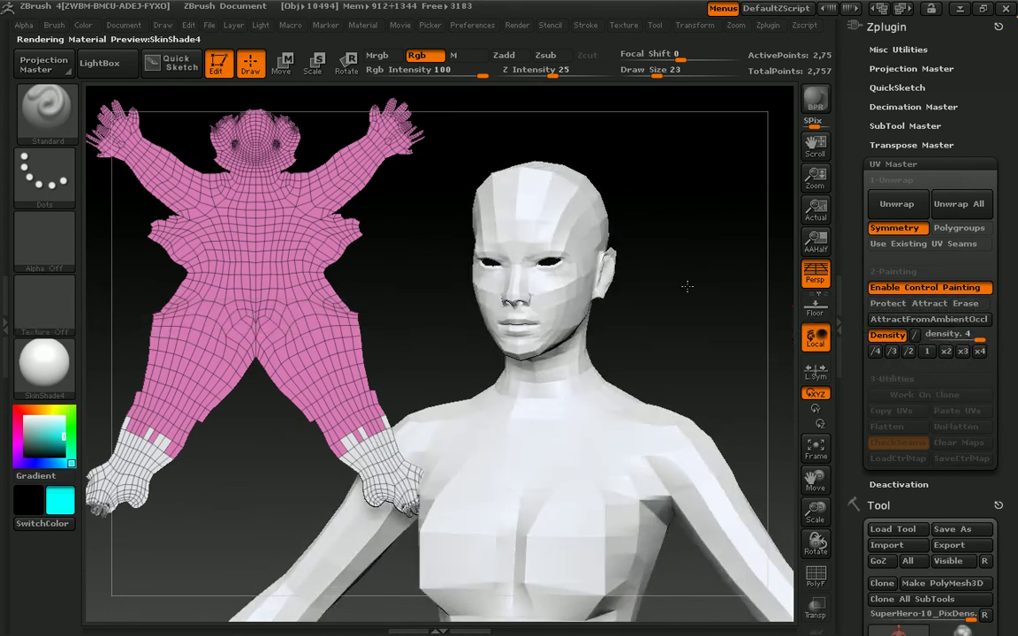
pyautogui.moveTo(521, 213)
pyautogui.mouseDown()
pyautogui.moveTo(541, 327)
pyautogui.moveTo(574, 256)
pyautogui.moveTo(504, 304)
pyautogui.moveTo(500, 221)
pyautogui.moveTo(558, 231)
pyautogui.mouseUp()
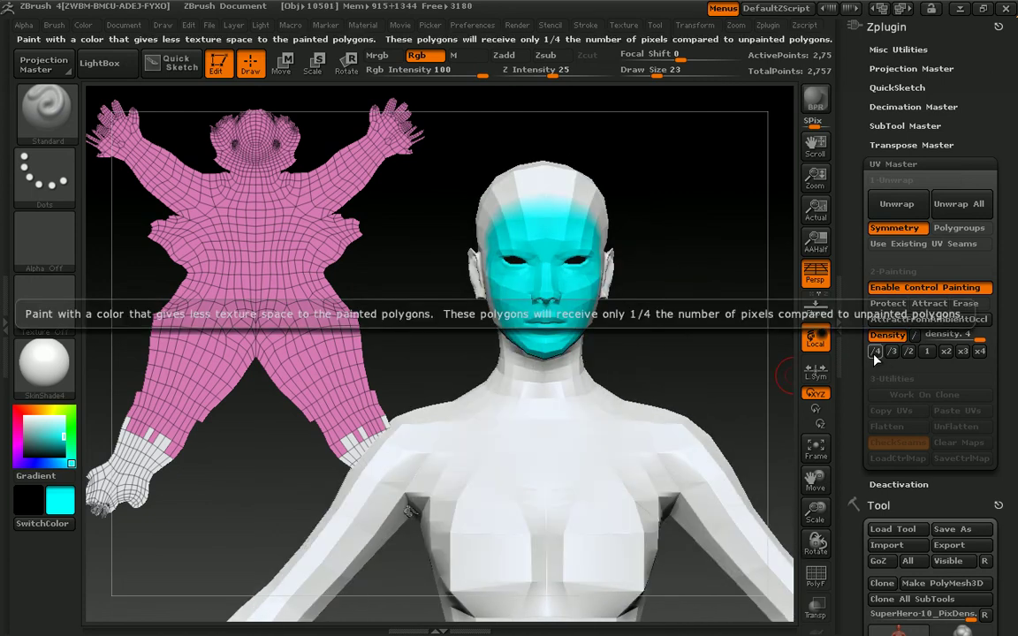
# - Unwrap the clone with the reduced face density and flatten it to compare its head with the reference snapshot
pyautogui.click(893, 204)
pyautogui.click(896, 442)
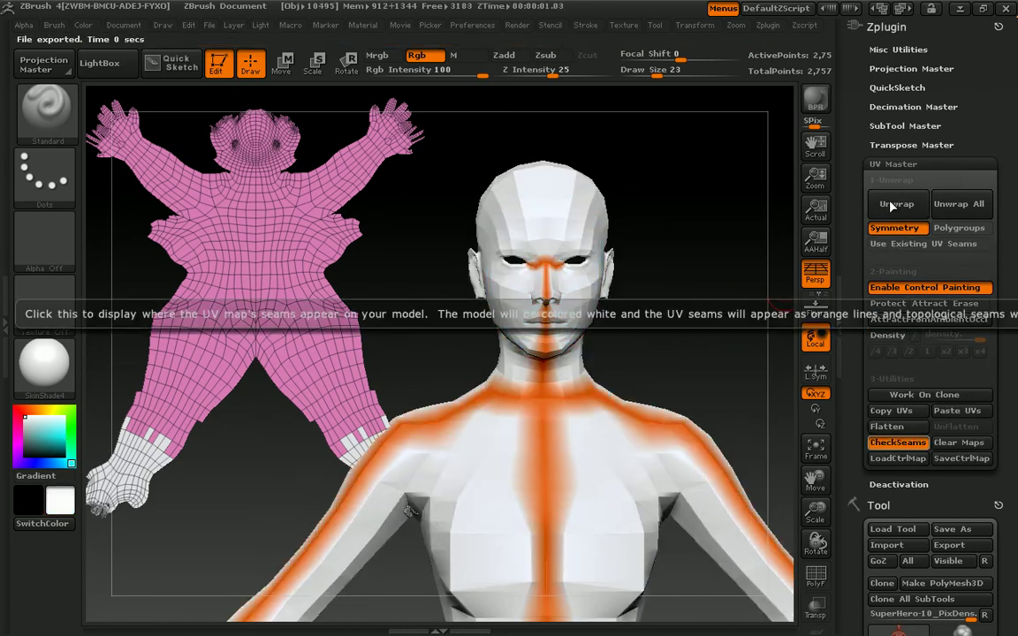
pyautogui.click(891, 426)
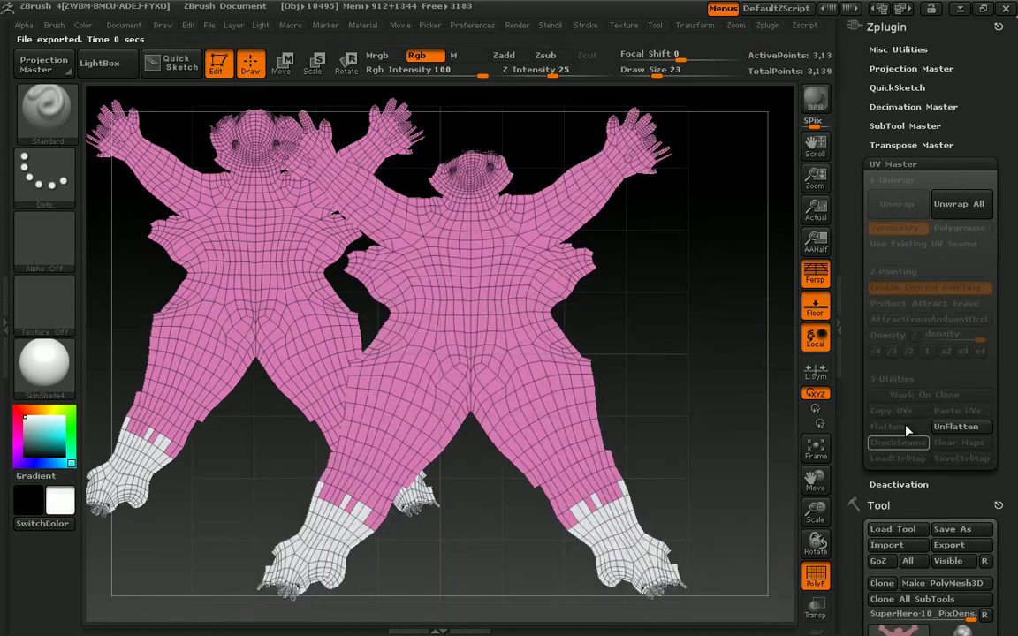
pyautogui.moveTo(720, 344); pyautogui.dragTo(596, 333)
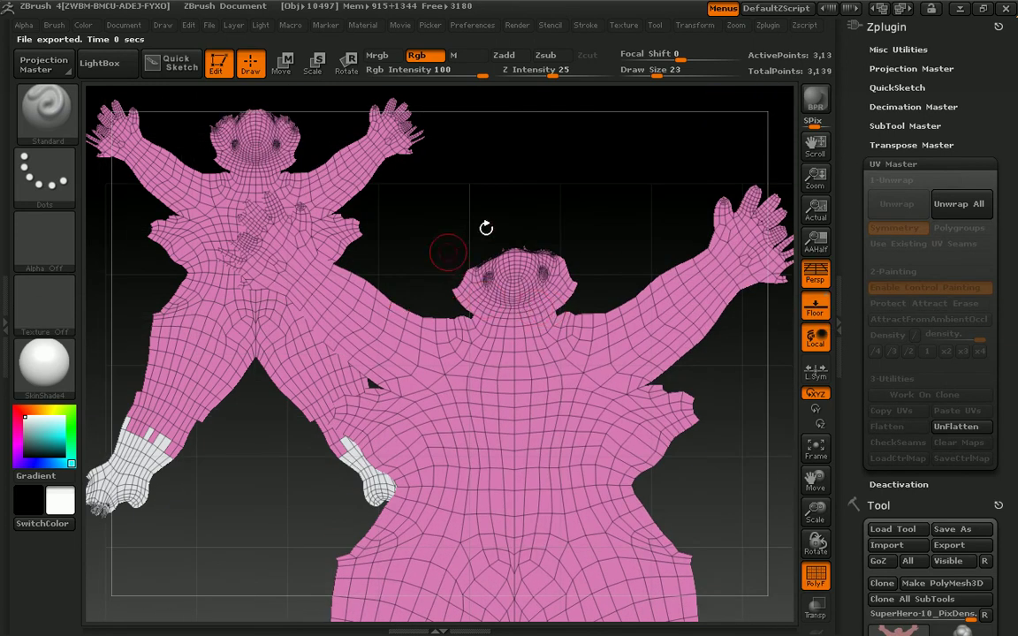
pyautogui.moveTo(598, 225); pyautogui.dragTo(563, 120)
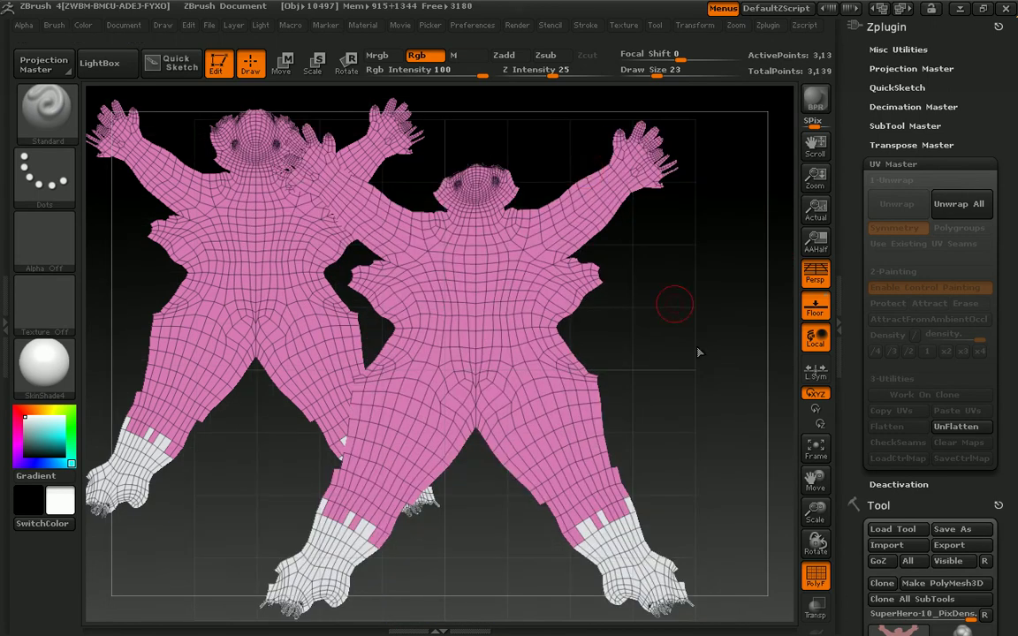
pyautogui.keyDown('alt'); pyautogui.moveTo(677, 309); pyautogui.dragTo(703, 372); pyautogui.keyUp('alt')
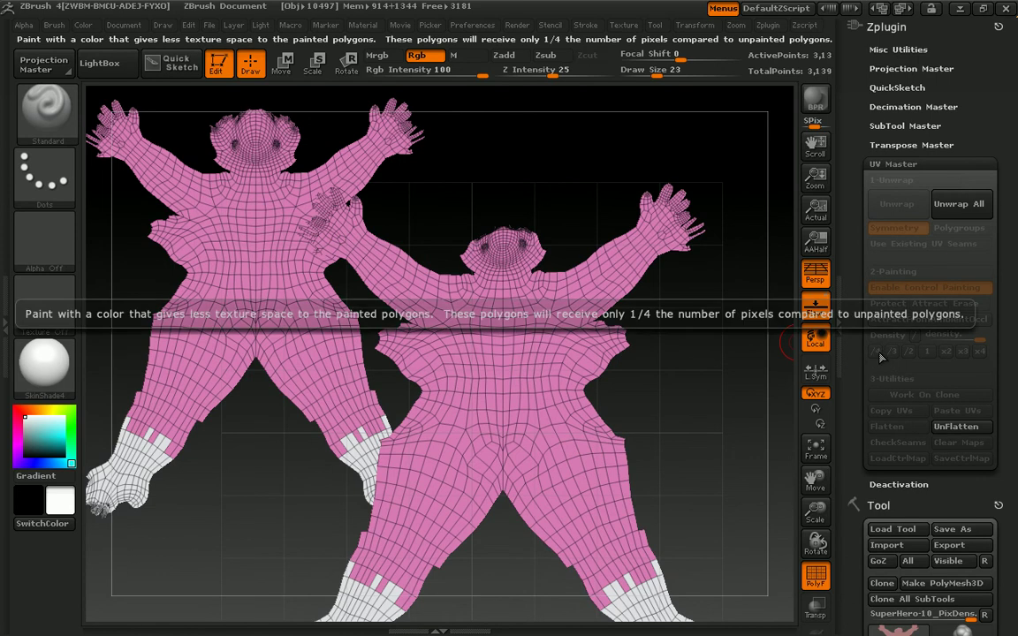
pyautogui.moveTo(677, 368); pyautogui.dragTo(604, 299)
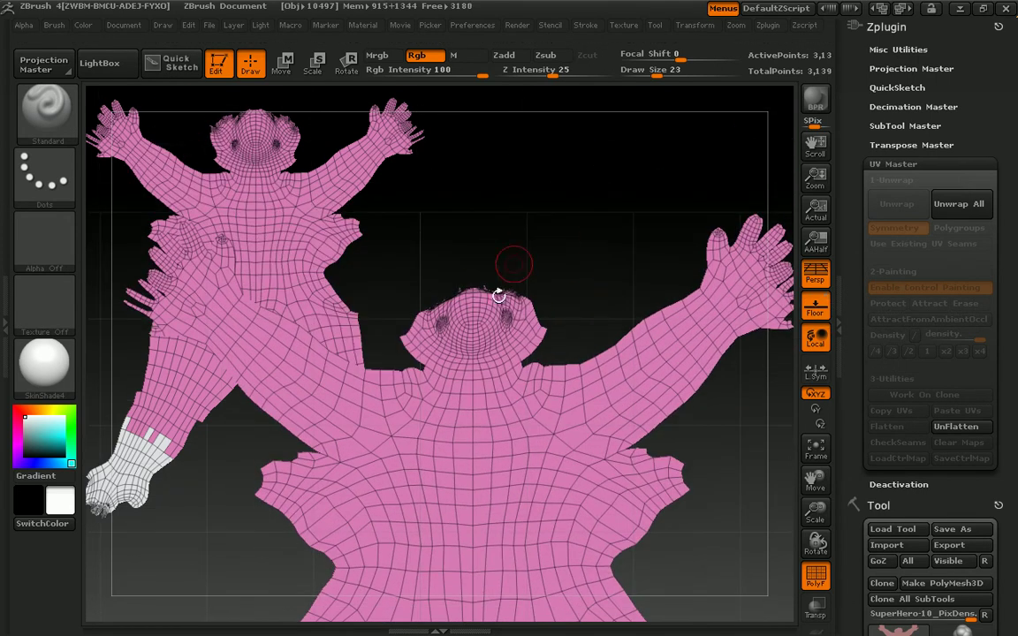
pyautogui.moveTo(604, 239); pyautogui.dragTo(782, 325)
# - Unflatten the clone and re-enable Density painting in multiply mode with a draw size of 28
pyautogui.click(957, 427)
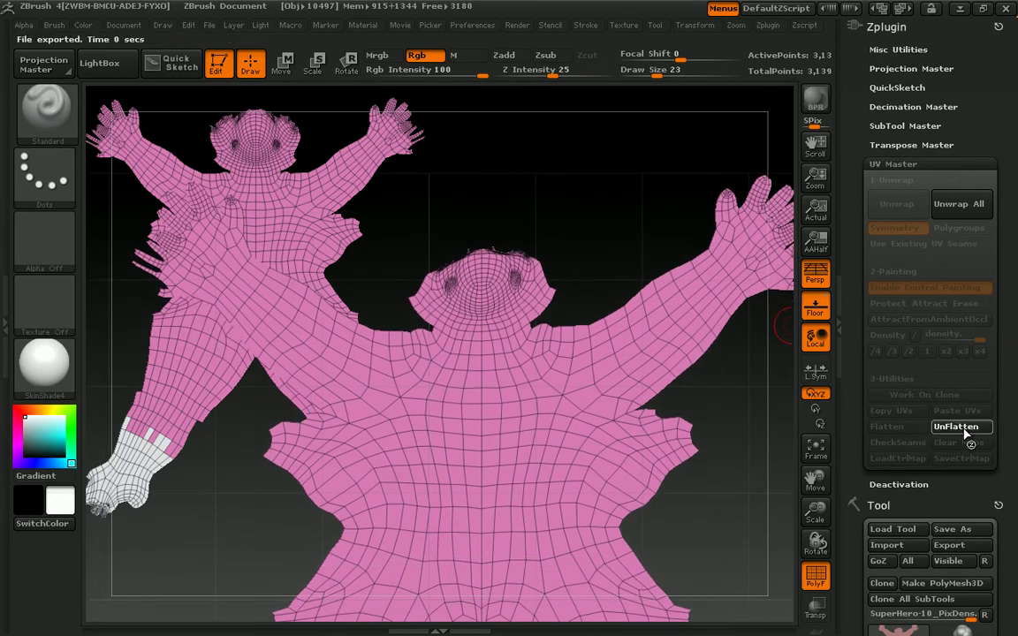
pyautogui.keyDown('shift'); pyautogui.moveTo(655, 299); pyautogui.dragTo(735, 310); pyautogui.keyUp('shift')
pyautogui.click(879, 340)
pyautogui.click(979, 351)
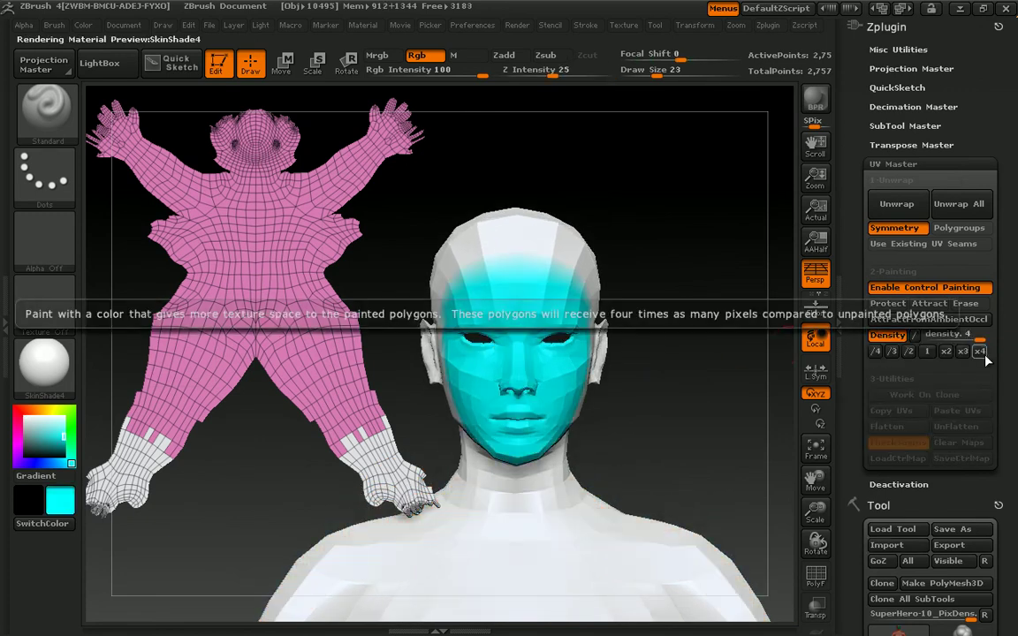
pyautogui.click(914, 334)
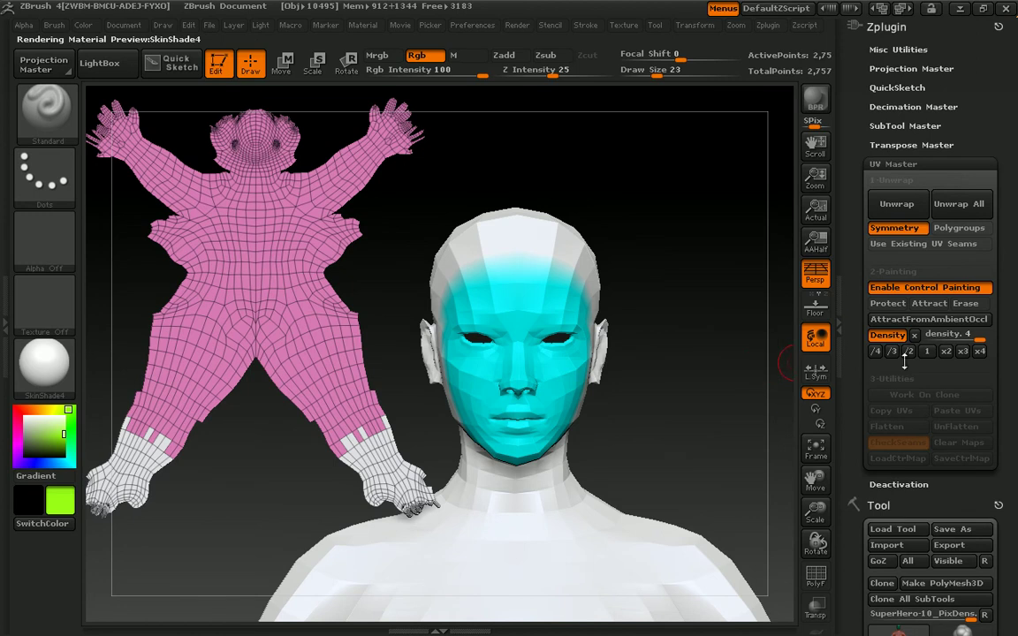
pyautogui.press('s')
pyautogui.moveTo(639, 365); pyautogui.dragTo(644, 364)
# - Erase the existing density painting from the whole face and chin using a density of 1
pyautogui.moveTo(977, 340); pyautogui.dragTo(934, 343)
pyautogui.click(926, 350)
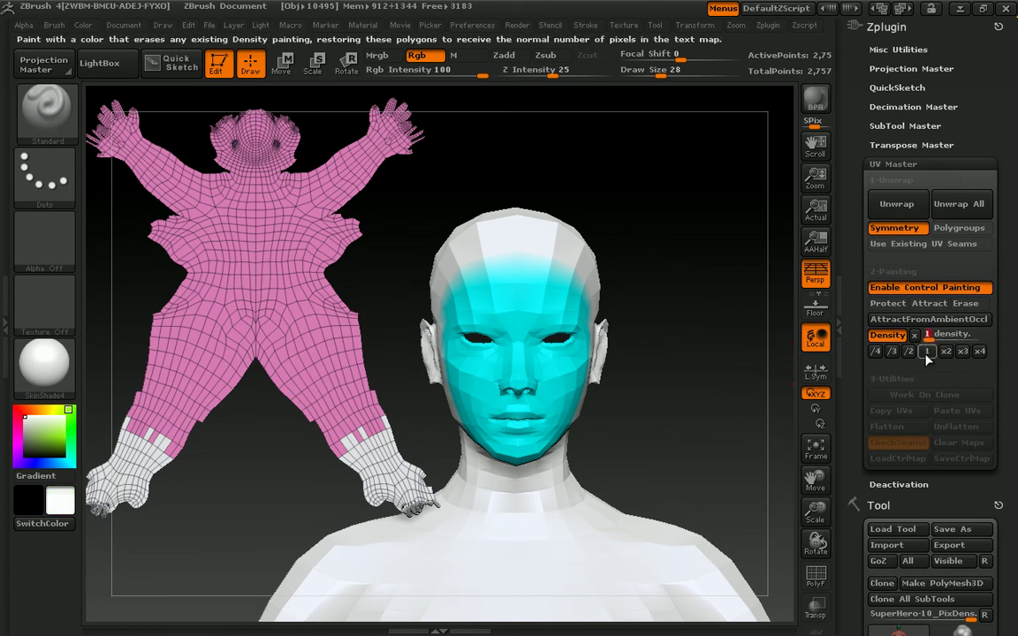
pyautogui.moveTo(488, 334)
pyautogui.mouseDown()
pyautogui.moveTo(543, 291)
pyautogui.moveTo(574, 329)
pyautogui.moveTo(562, 372)
pyautogui.moveTo(446, 376)
pyautogui.moveTo(520, 349)
pyautogui.moveTo(568, 406)
pyautogui.mouseUp()
pyautogui.moveTo(641, 416); pyautogui.dragTo(501, 452)
pyautogui.moveTo(678, 431); pyautogui.dragTo(708, 451)
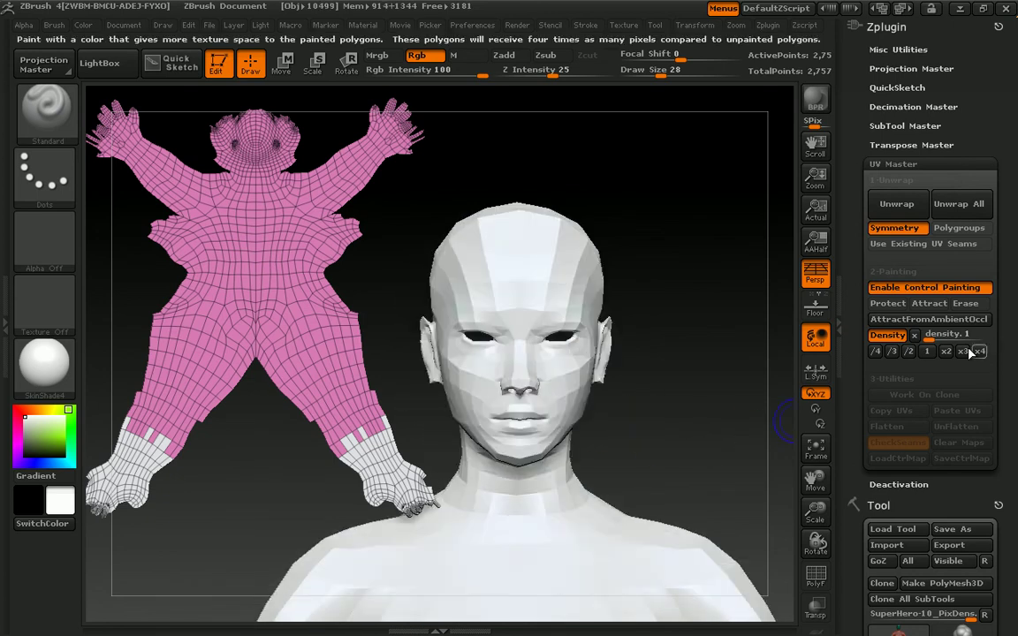
pyautogui.moveTo(775, 333); pyautogui.dragTo(731, 318)
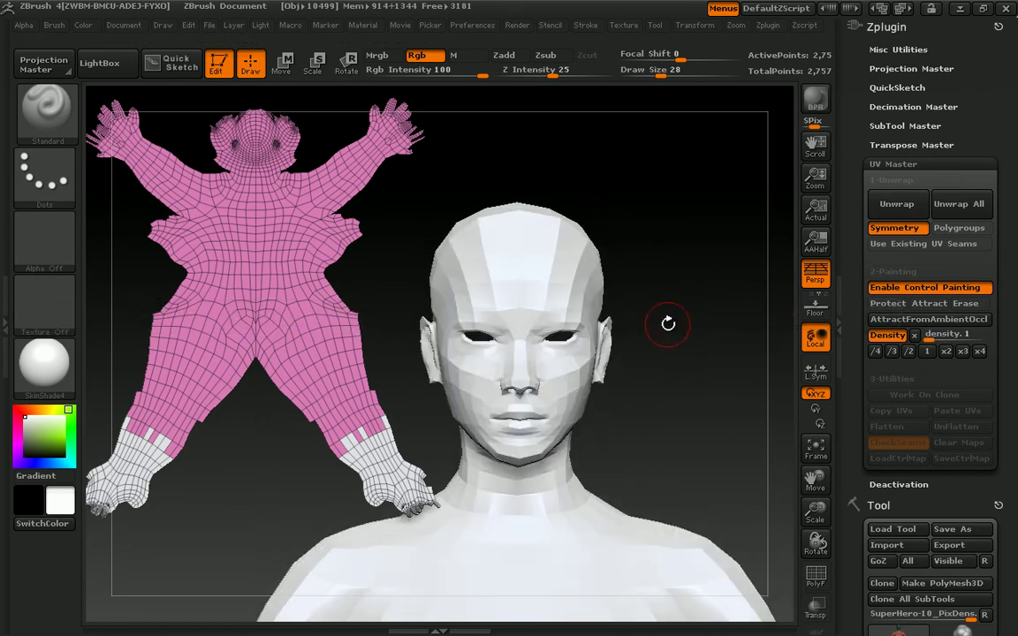
pyautogui.moveTo(617, 311); pyautogui.dragTo(698, 263)
pyautogui.click(548, 402)
pyautogui.moveTo(684, 345); pyautogui.dragTo(733, 354)
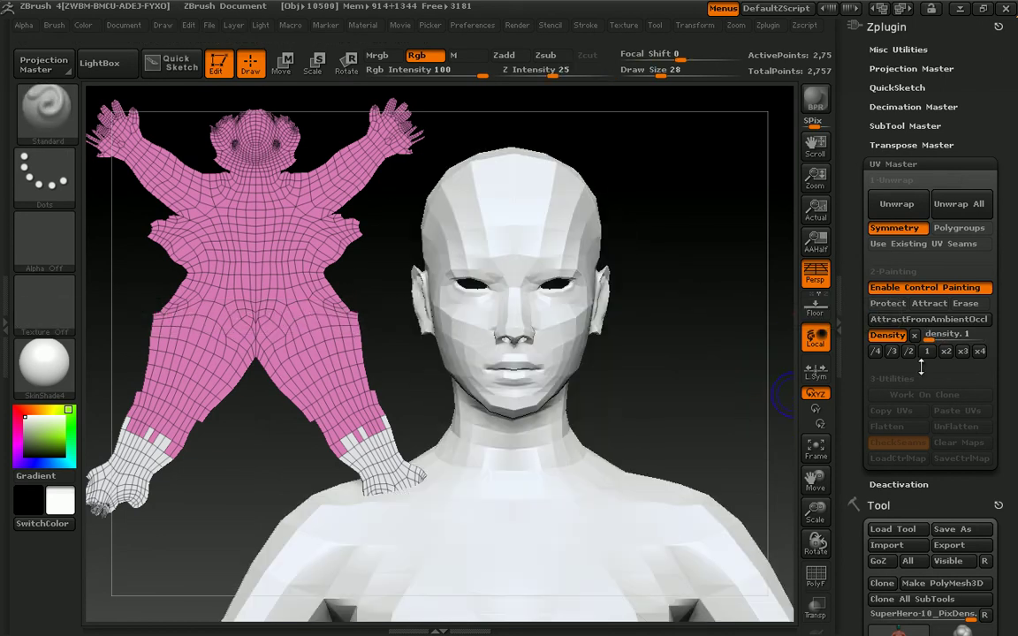
# - Paint the face, chin and forehead with the x4 density
pyautogui.click(980, 353)
pyautogui.moveTo(509, 236)
pyautogui.mouseDown()
pyautogui.moveTo(490, 190)
pyautogui.moveTo(527, 211)
pyautogui.moveTo(546, 327)
pyautogui.moveTo(560, 287)
pyautogui.moveTo(575, 304)
pyautogui.mouseUp()
pyautogui.moveTo(663, 313); pyautogui.dragTo(668, 290)
pyautogui.moveTo(517, 336)
pyautogui.mouseDown()
pyautogui.moveTo(534, 315)
pyautogui.moveTo(460, 354)
pyautogui.moveTo(514, 409)
pyautogui.mouseUp()
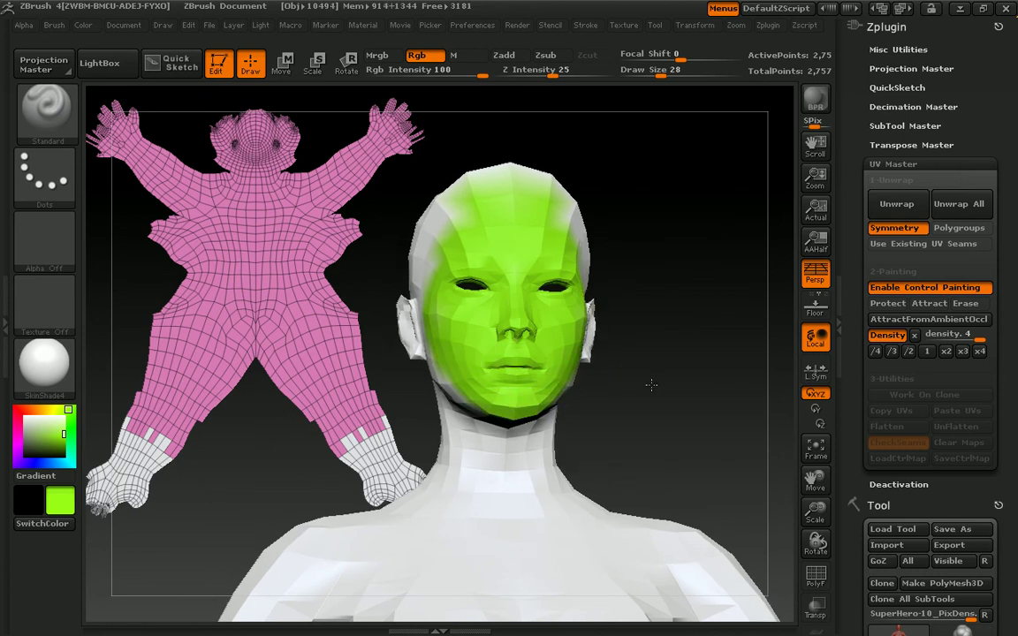
pyautogui.moveTo(655, 382); pyautogui.dragTo(576, 371)
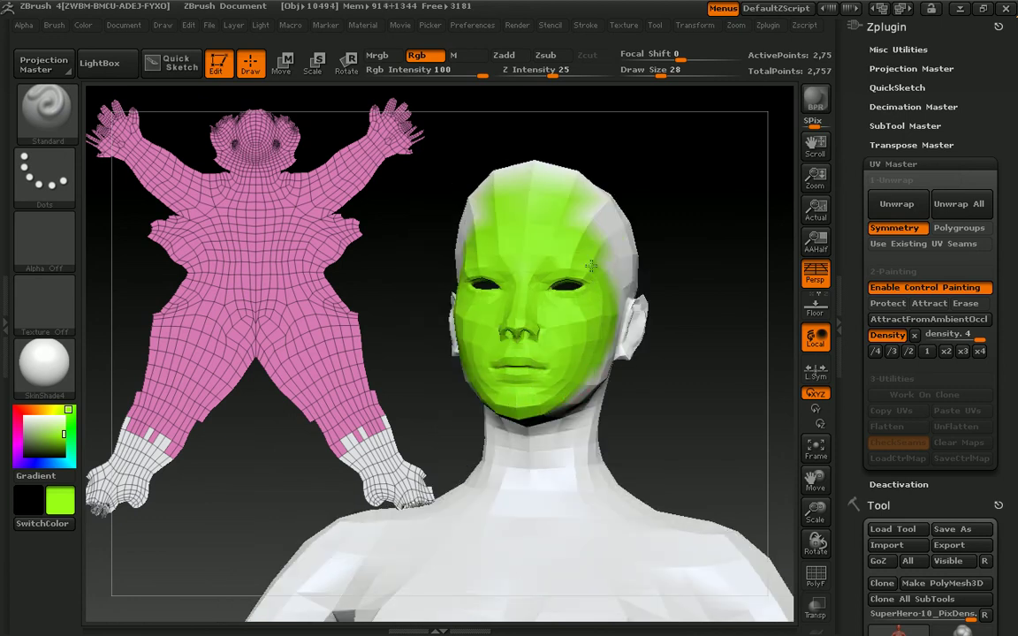
pyautogui.moveTo(525, 199); pyautogui.dragTo(594, 242)
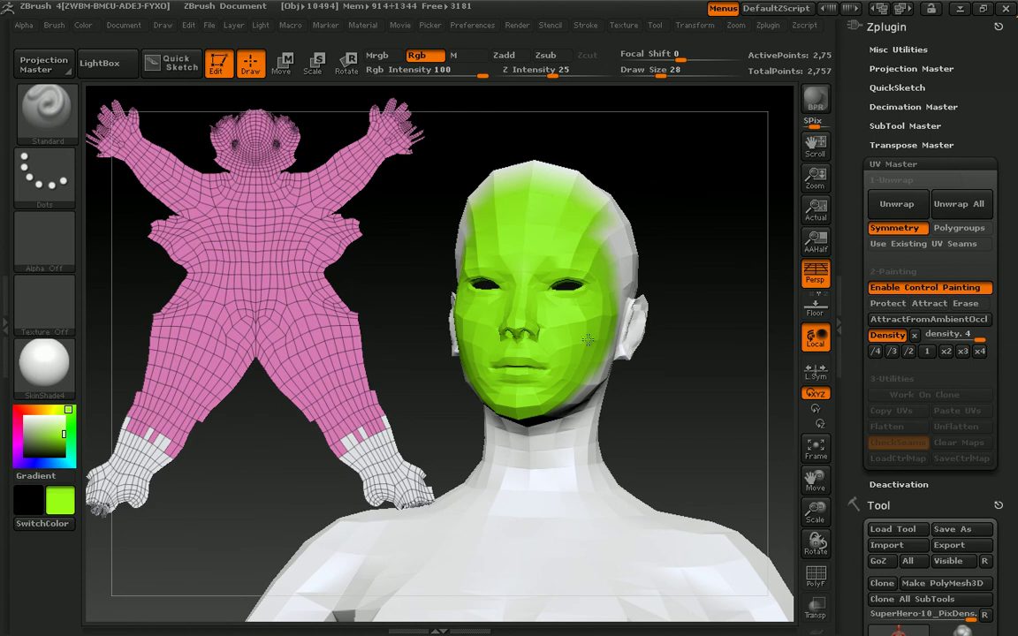
# - Return the head to a front view and unwrap the clone with the increased face density
pyautogui.keyDown('shift'); pyautogui.moveTo(688, 387); pyautogui.dragTo(720, 381); pyautogui.keyUp('shift')
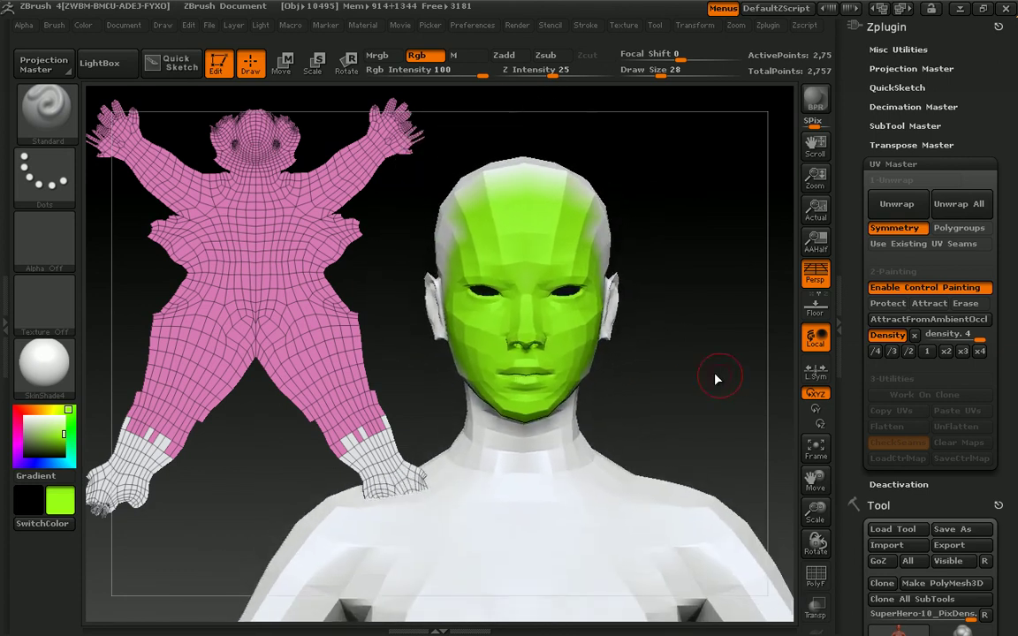
pyautogui.keyDown('alt'); pyautogui.moveTo(679, 351); pyautogui.dragTo(705, 363); pyautogui.keyUp('alt')
pyautogui.click(898, 209)
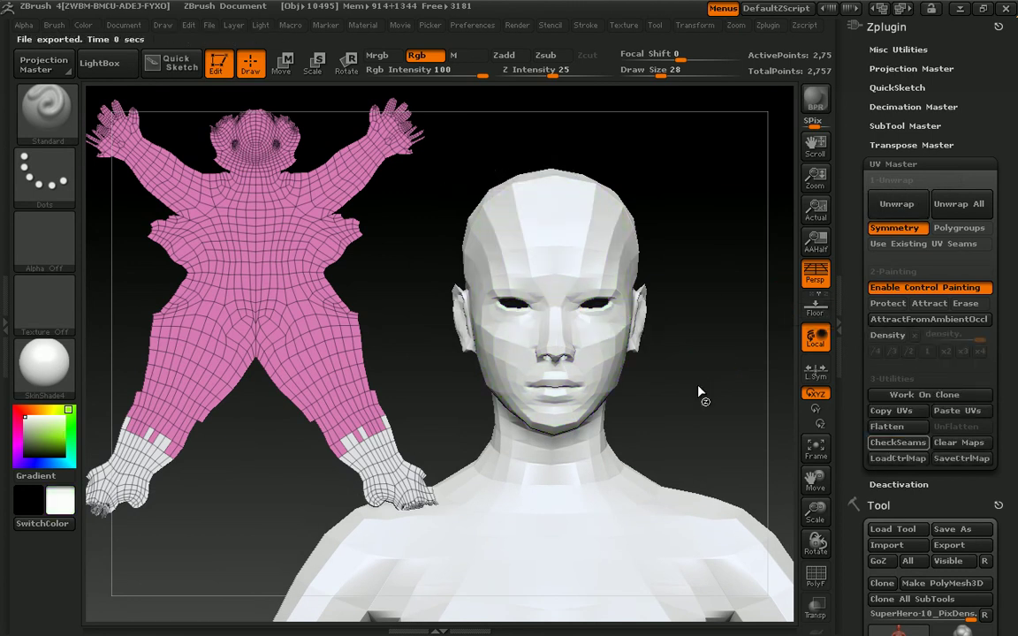
# - Flatten the clone's UVs, compare the face island's size with the previous layout from several distances, and unflatten the clone
pyautogui.click(886, 426)
pyautogui.moveTo(700, 370); pyautogui.dragTo(639, 398)
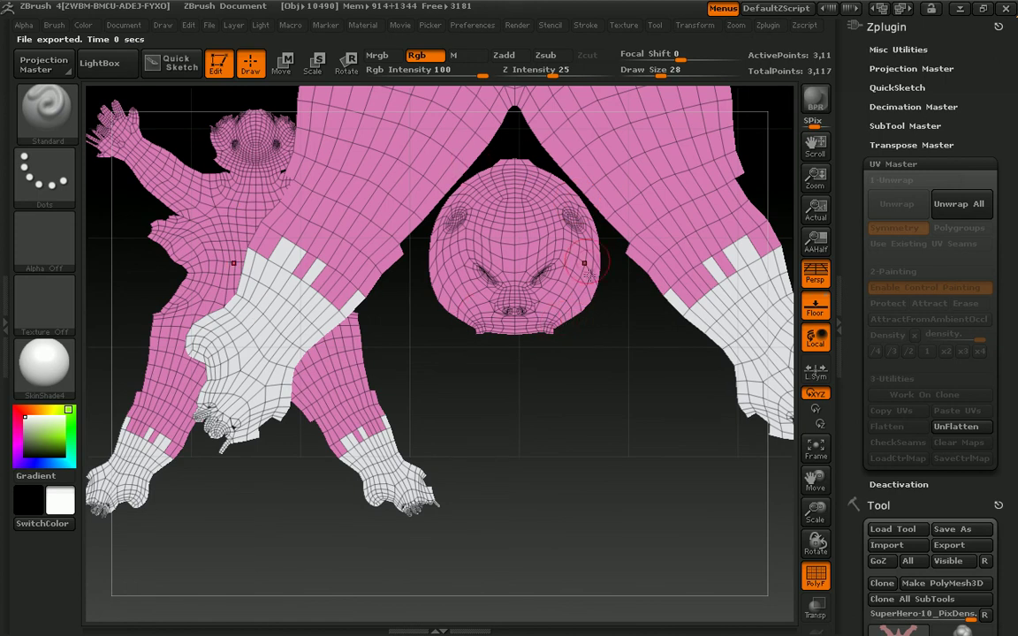
pyautogui.moveTo(585, 408)
pyautogui.mouseDown()
pyautogui.moveTo(618, 350)
pyautogui.moveTo(633, 449)
pyautogui.moveTo(573, 325)
pyautogui.moveTo(614, 584)
pyautogui.moveTo(616, 464)
pyautogui.moveTo(559, 403)
pyautogui.moveTo(618, 473)
pyautogui.moveTo(411, 216)
pyautogui.mouseUp()
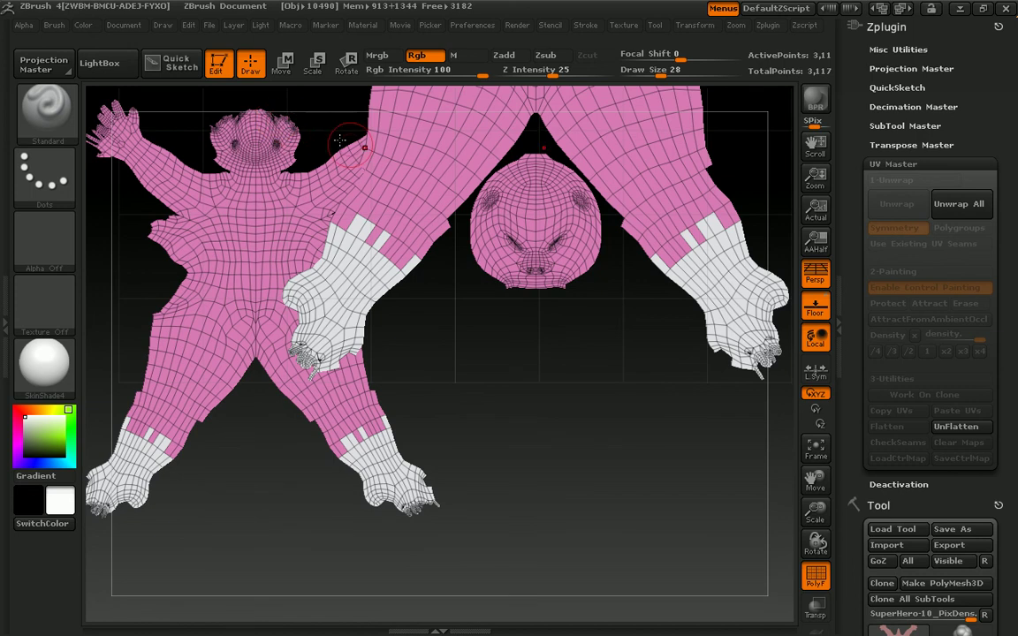
pyautogui.keyDown('alt'); pyautogui.moveTo(579, 326); pyautogui.dragTo(594, 454); pyautogui.keyUp('alt')
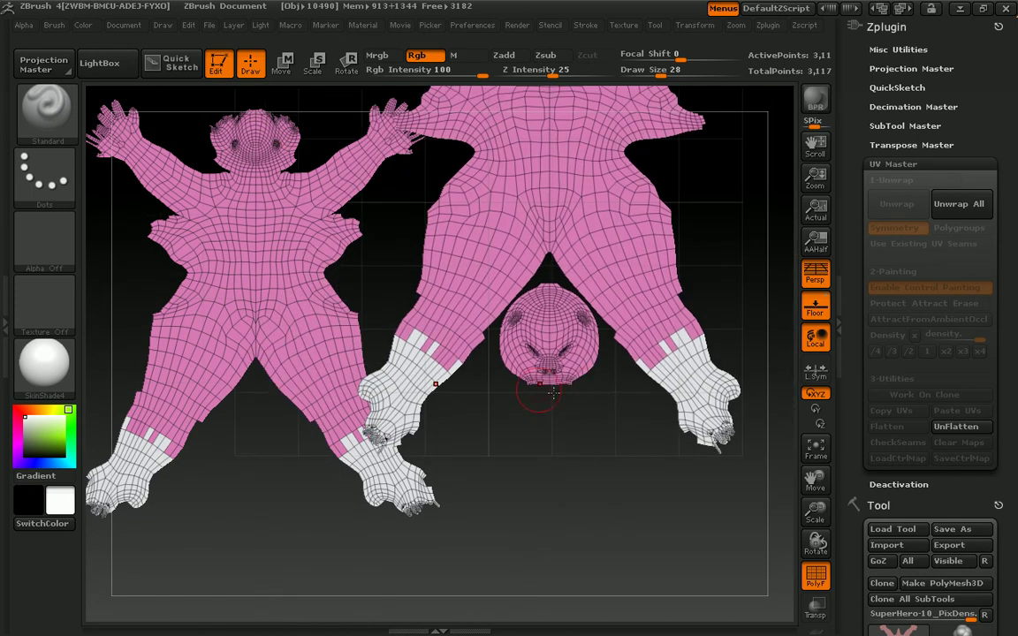
pyautogui.keyDown('alt'); pyautogui.moveTo(565, 418); pyautogui.dragTo(609, 333); pyautogui.keyUp('alt')
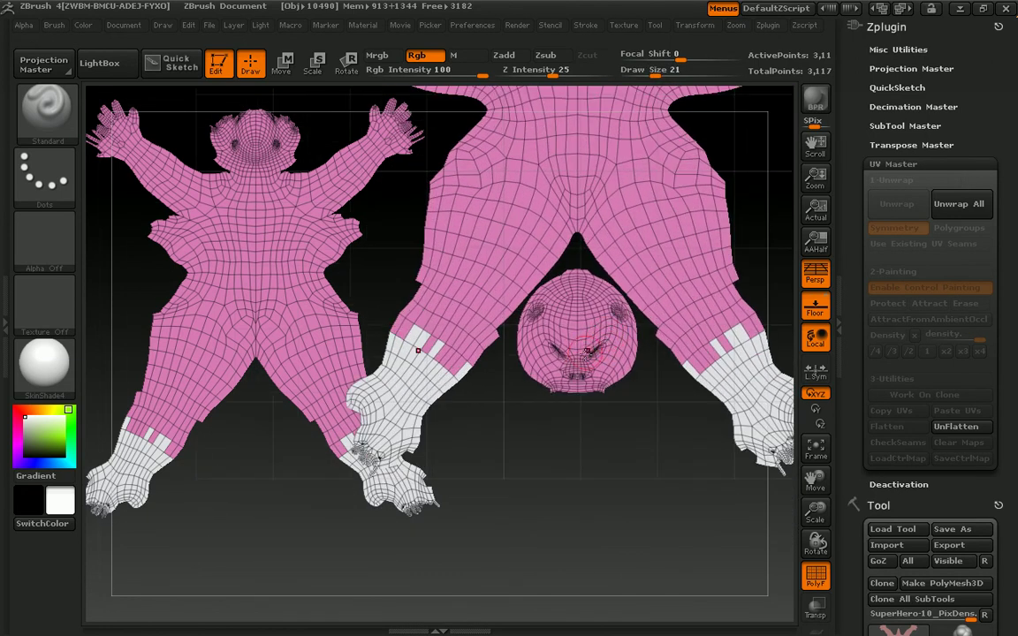
pyautogui.keyDown('alt'); pyautogui.moveTo(618, 430); pyautogui.dragTo(578, 462); pyautogui.keyUp('alt')
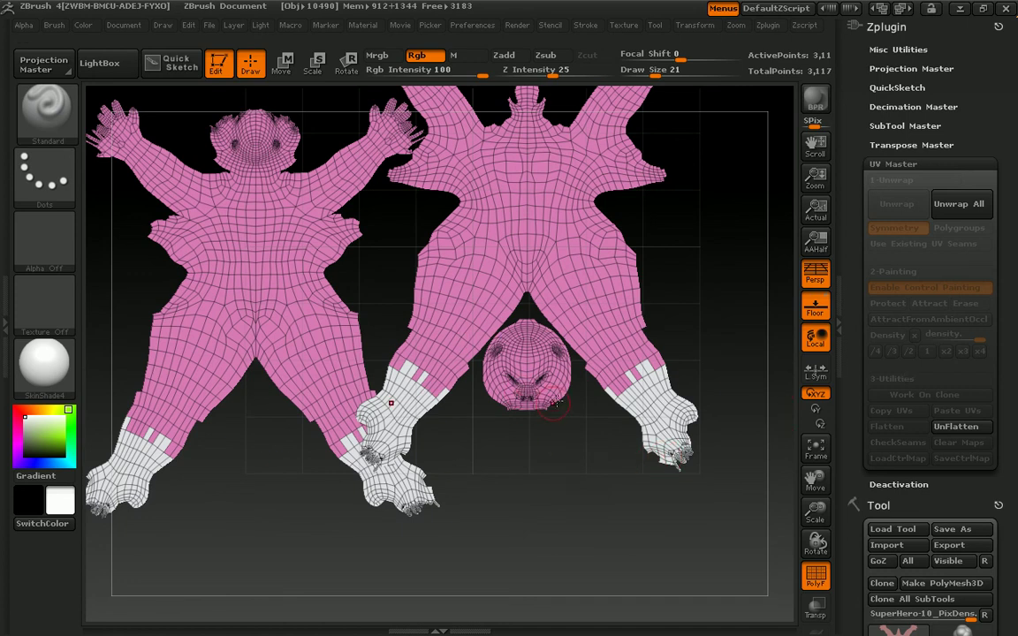
pyautogui.keyDown('alt'); pyautogui.moveTo(530, 432); pyautogui.dragTo(594, 455); pyautogui.keyUp('alt')
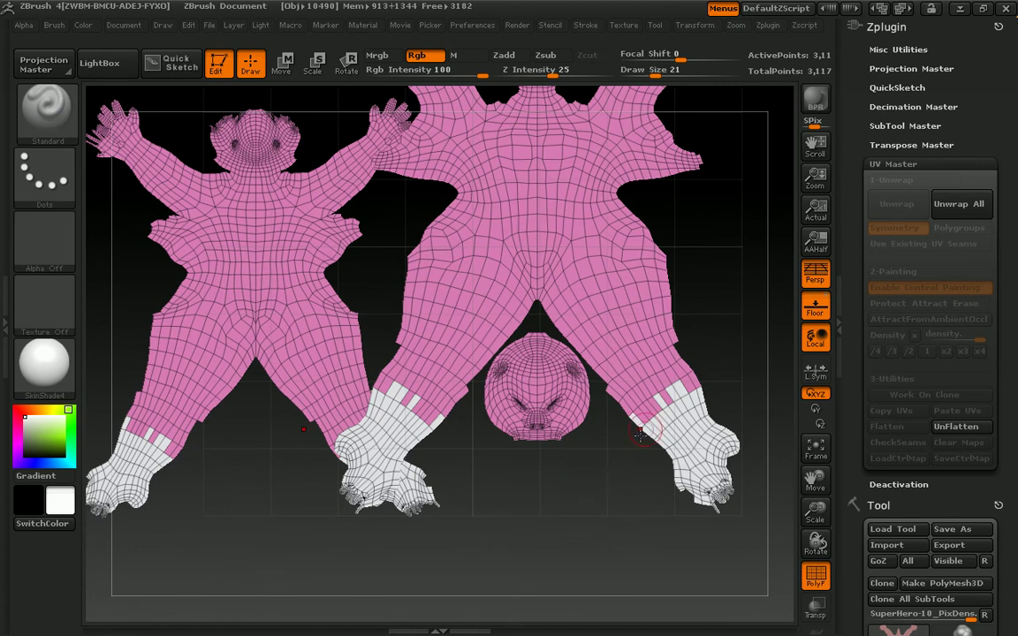
pyautogui.click(952, 432)
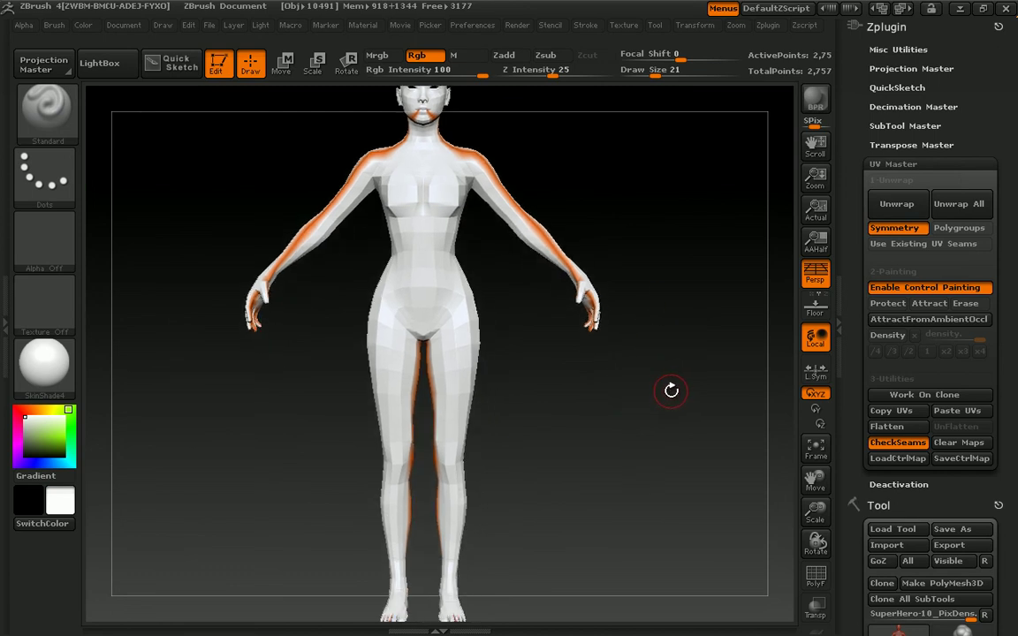
# - Copy the clone's UVs and paste them onto the original SuperHero-10_01 model
pyautogui.scroll(-1, 892, 371)
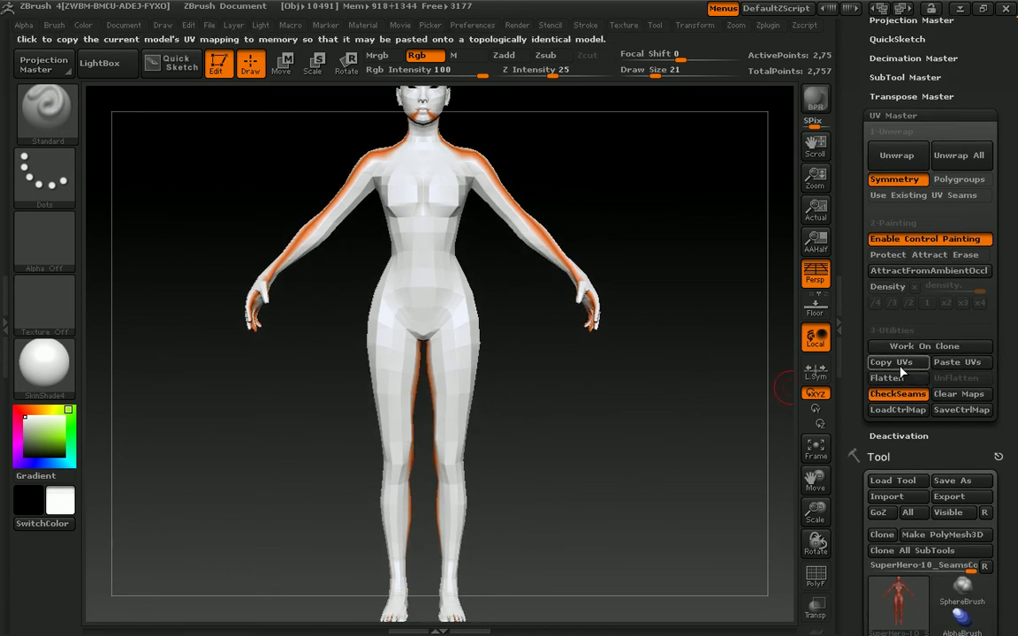
pyautogui.click(893, 363)
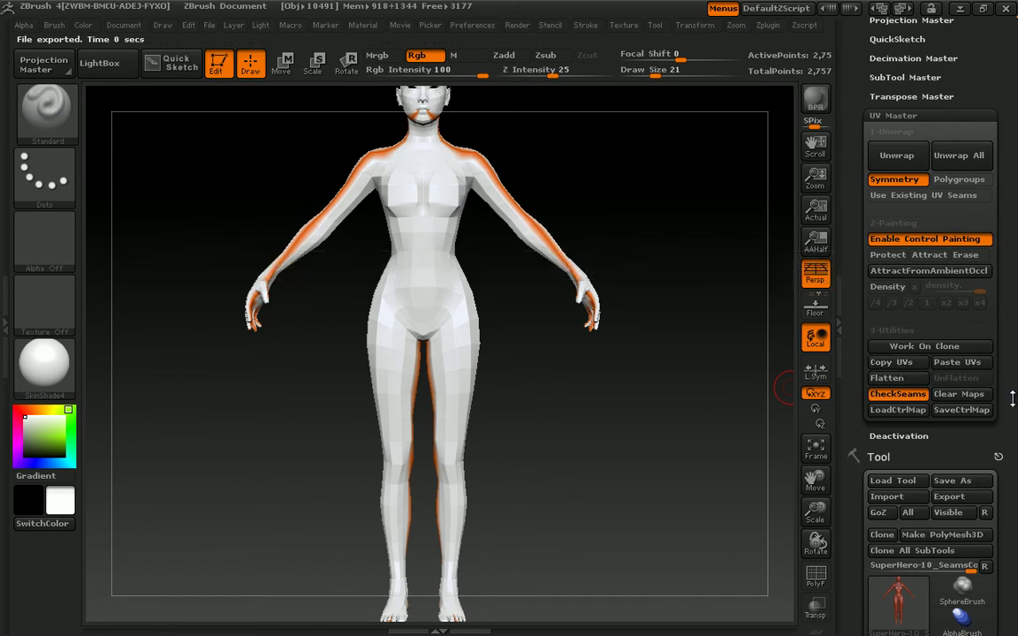
pyautogui.scroll(-6, 1013, 274)
pyautogui.scroll(-1, 1013, 274)
pyautogui.click(963, 353)
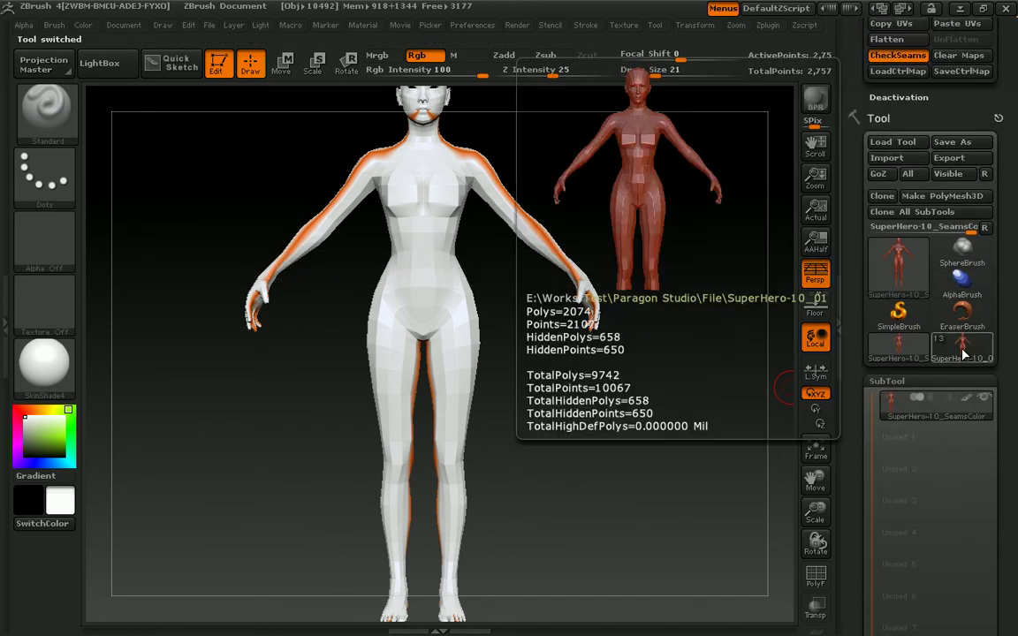
pyautogui.scroll(7, 1012, 336)
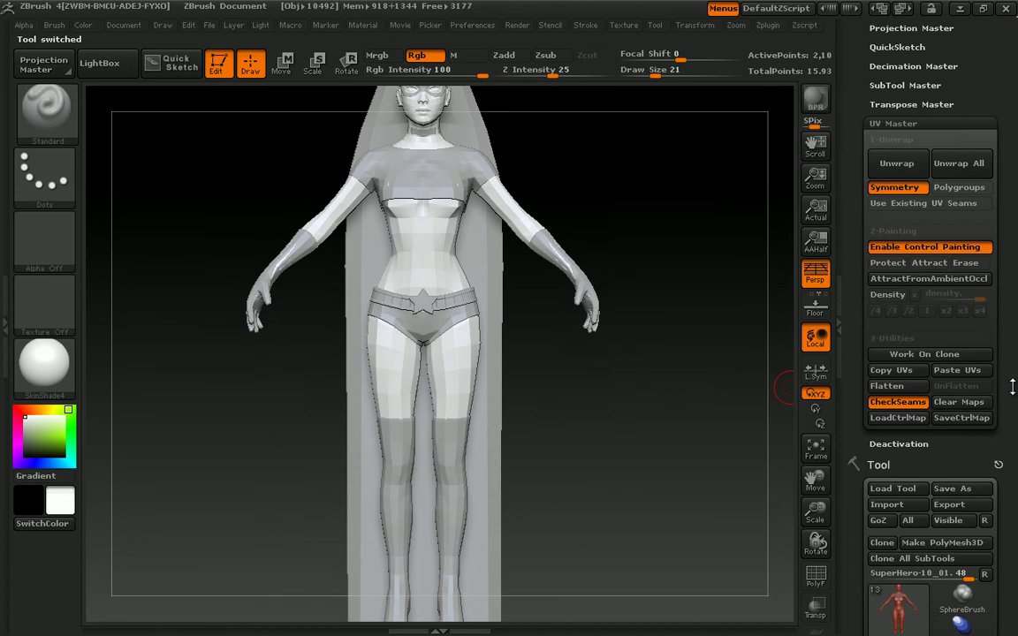
pyautogui.click(963, 373)
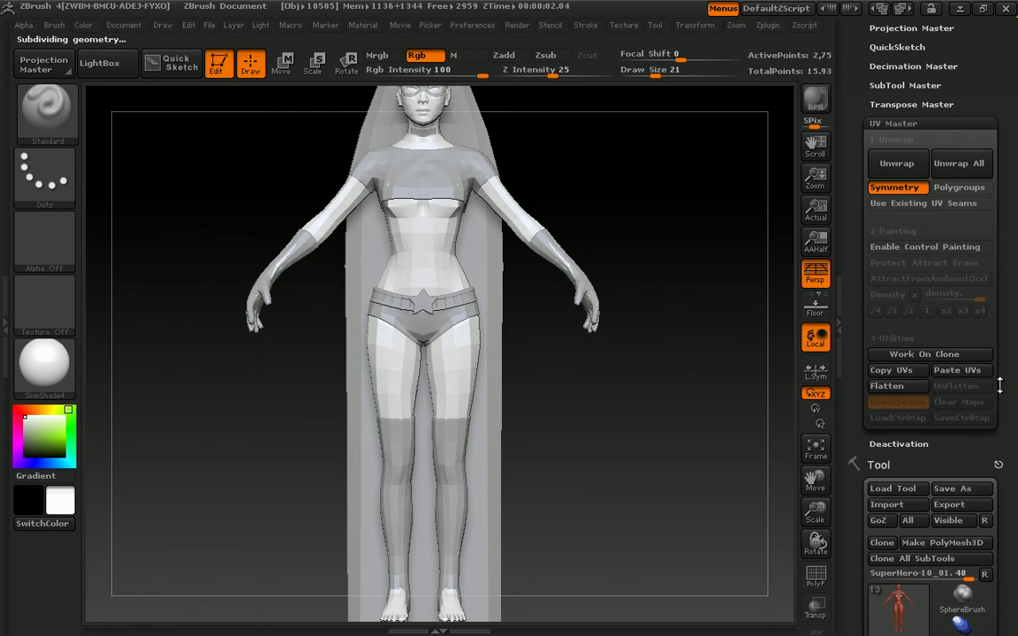
# - Create a texture map from UV Check on the original body and inspect the full figure from the front
pyautogui.moveTo(671, 397); pyautogui.dragTo(642, 391)
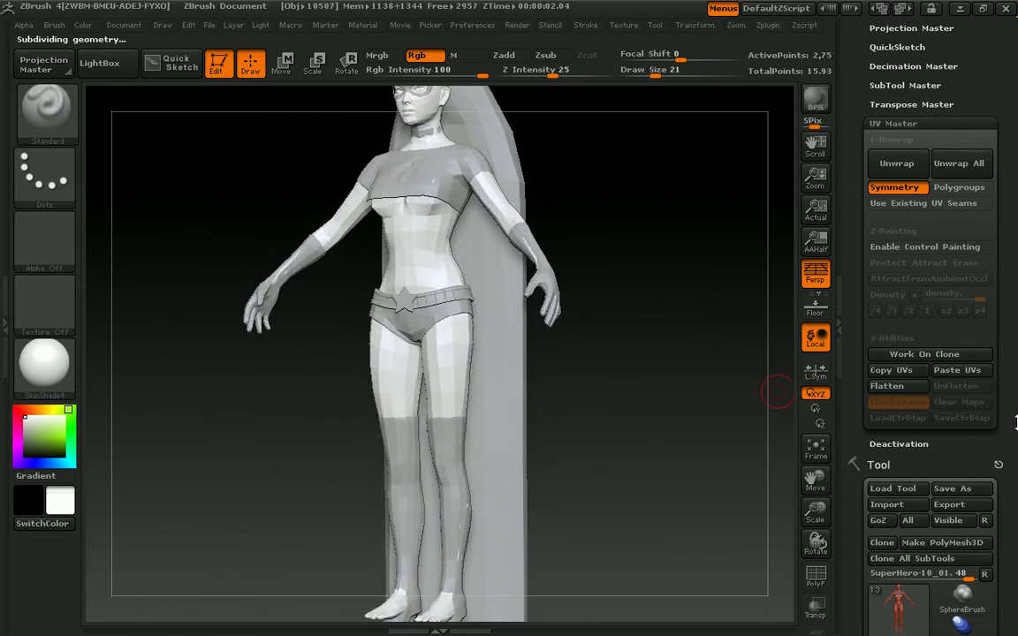
pyautogui.scroll(-7, 1014, 297)
pyautogui.scroll(-15, 1015, 297)
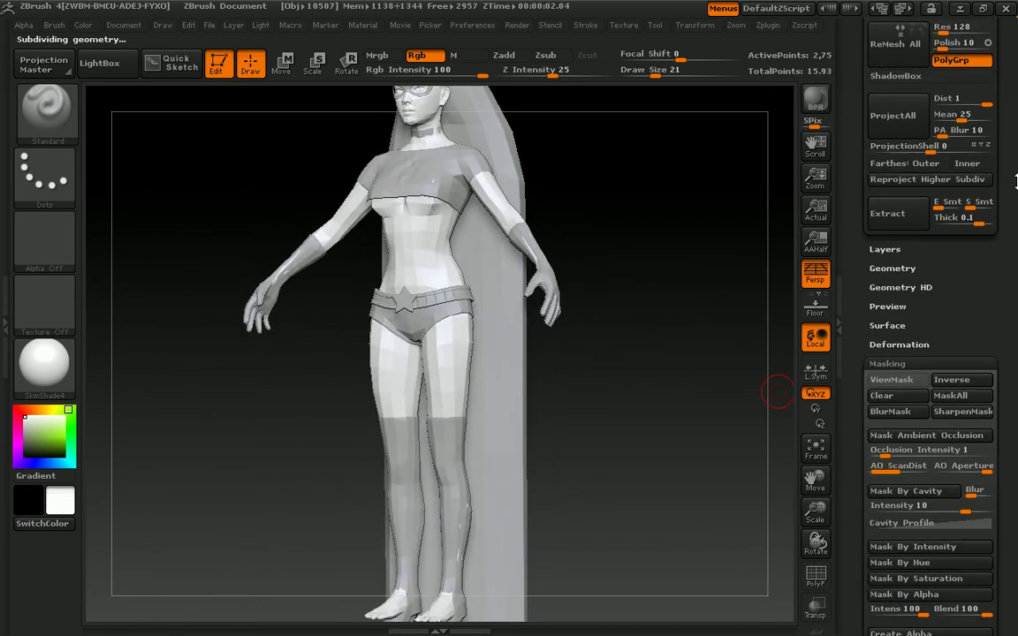
pyautogui.scroll(-5, 1011, 305)
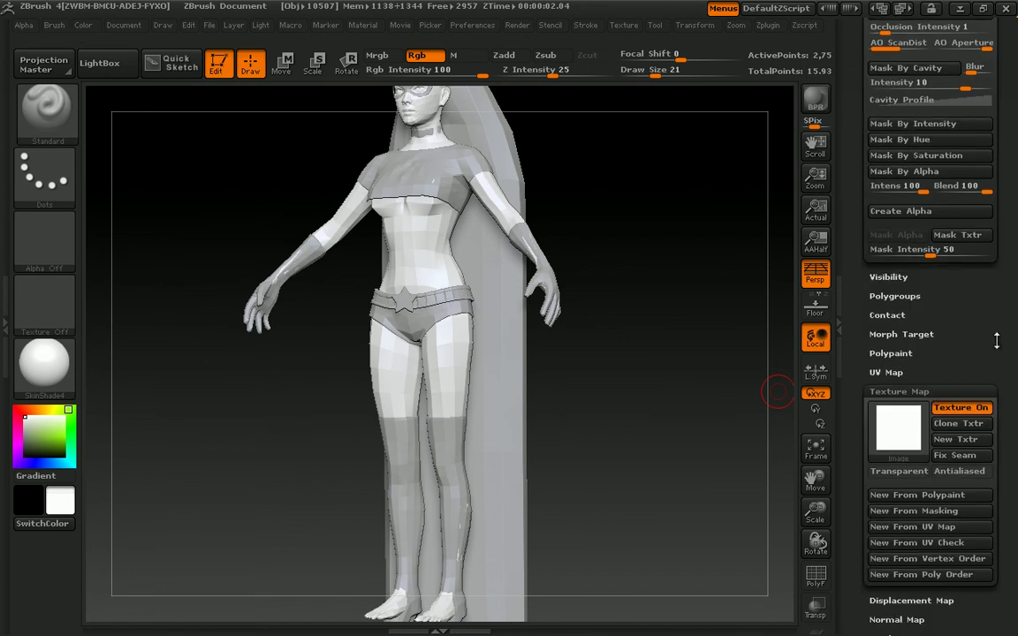
pyautogui.click(953, 545)
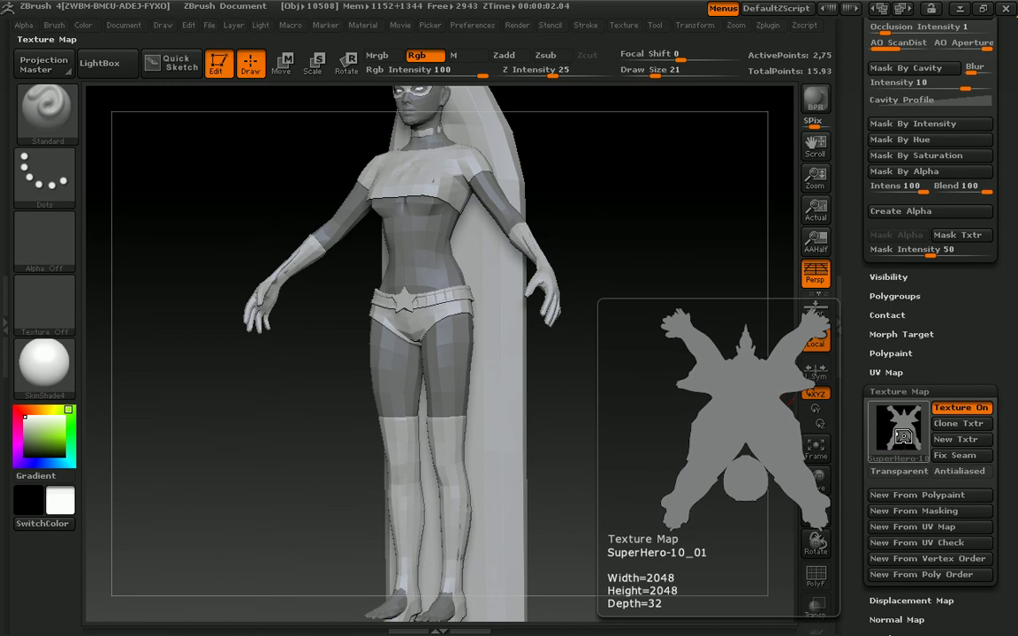
pyautogui.keyDown('shift'); pyautogui.moveTo(666, 249); pyautogui.dragTo(675, 257); pyautogui.keyUp('shift')
pyautogui.keyDown('alt'); pyautogui.moveTo(641, 224); pyautogui.dragTo(728, 304); pyautogui.keyUp('alt')
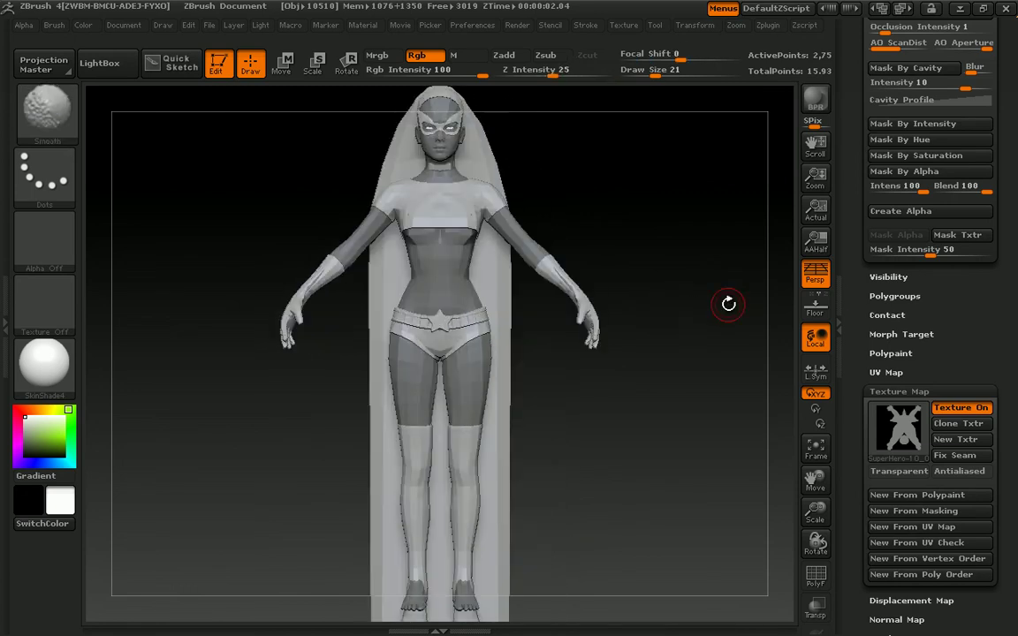